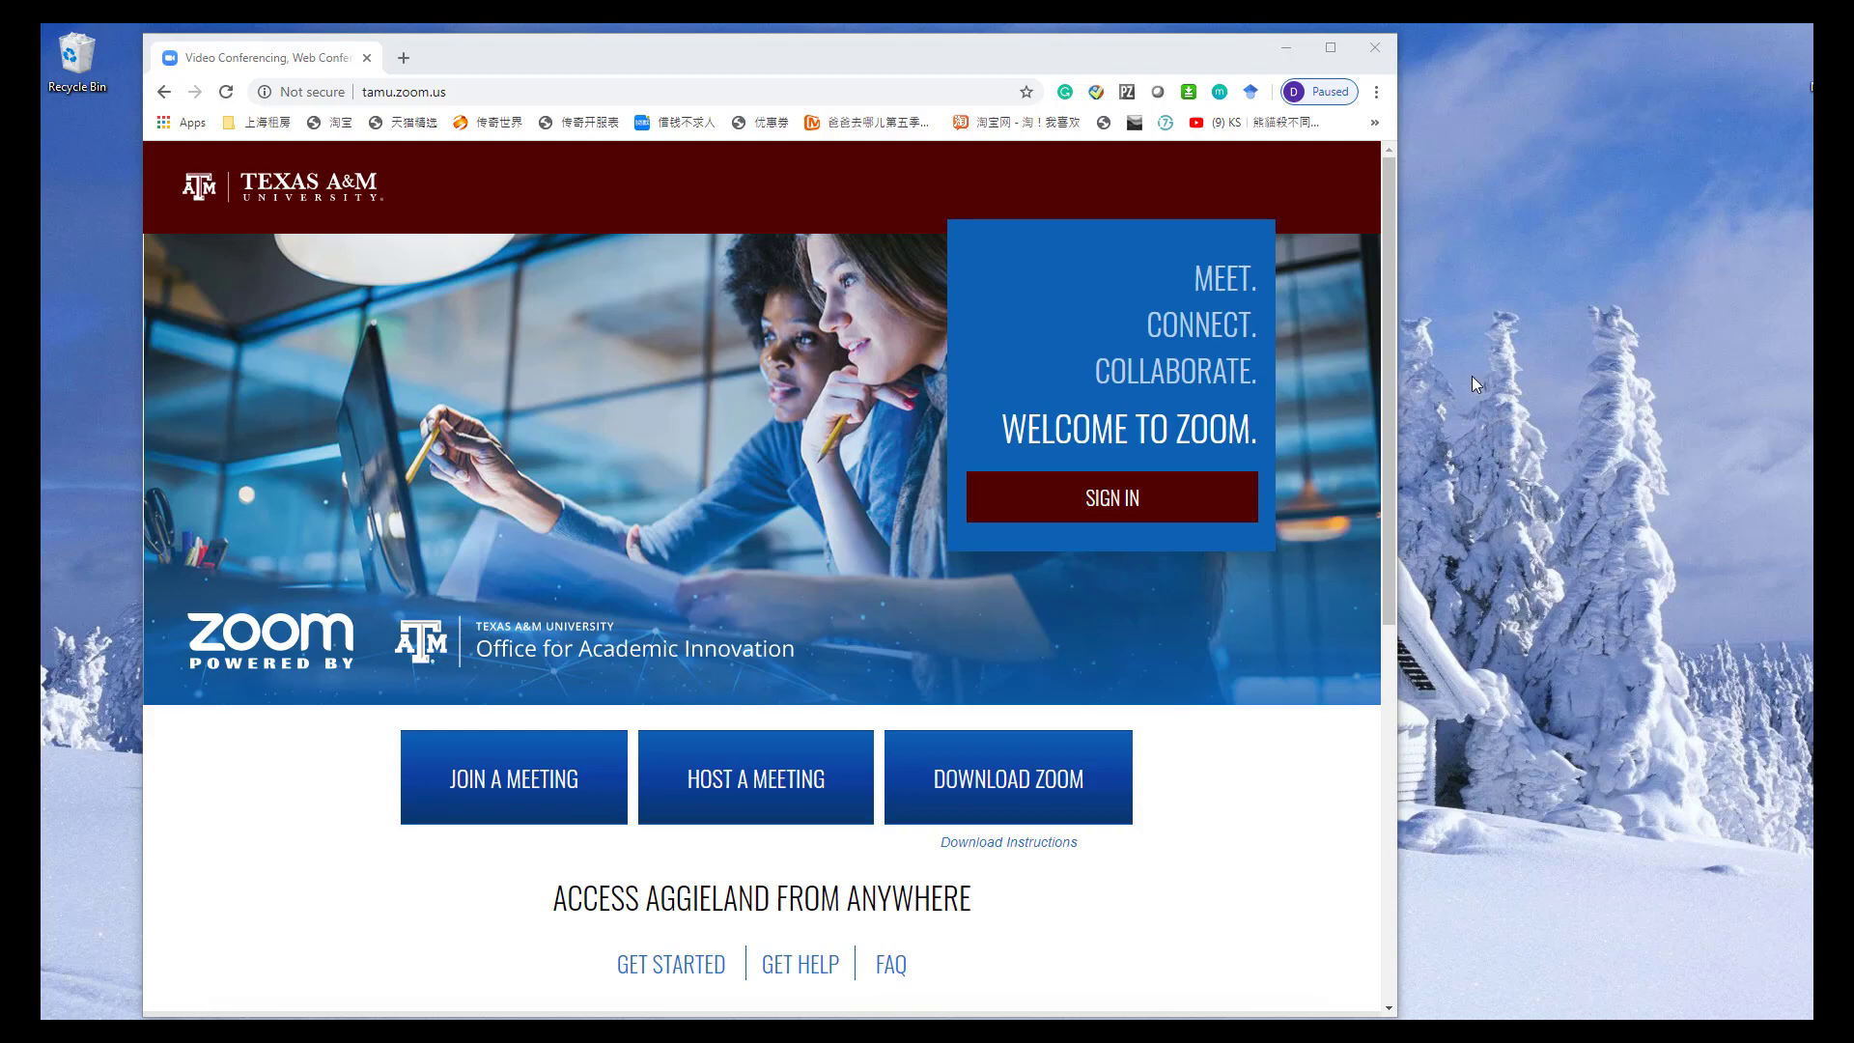
Open the TAMU Zoom site from the Google search results and go to its Zoom download page
left_click(164, 92)
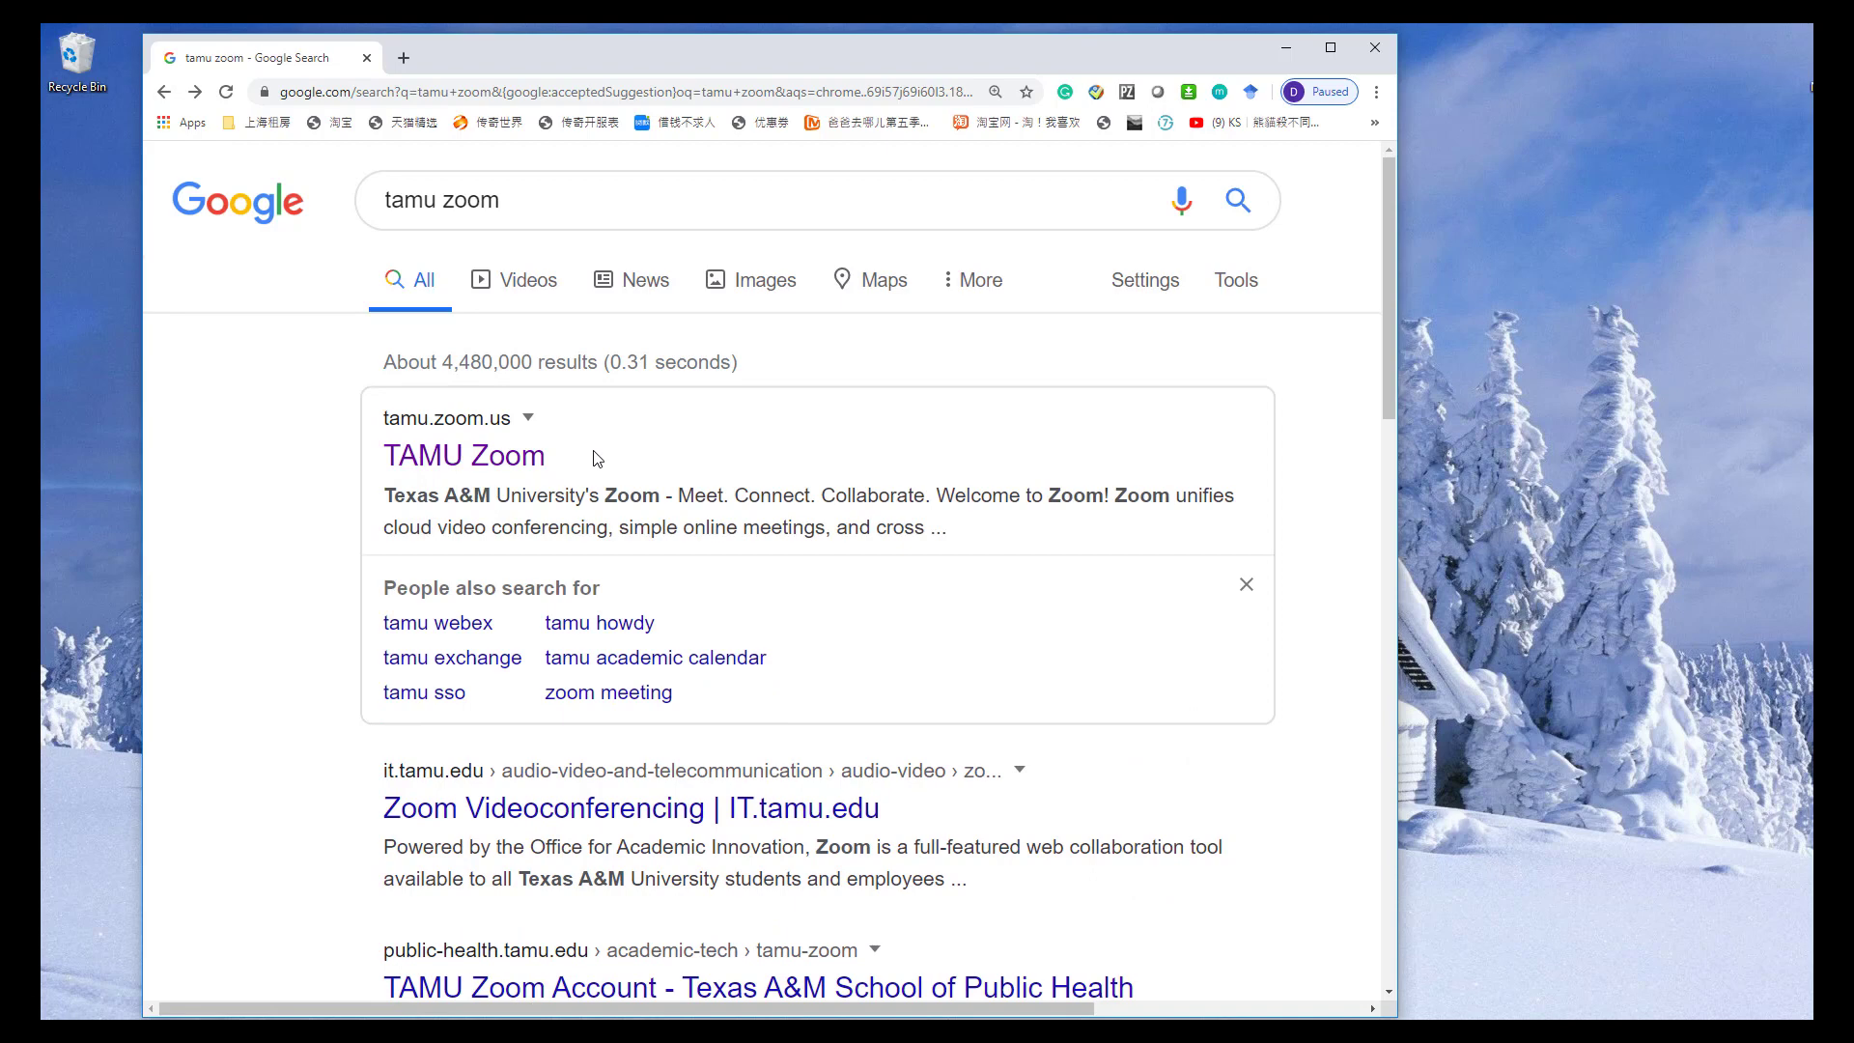
left_click(534, 471)
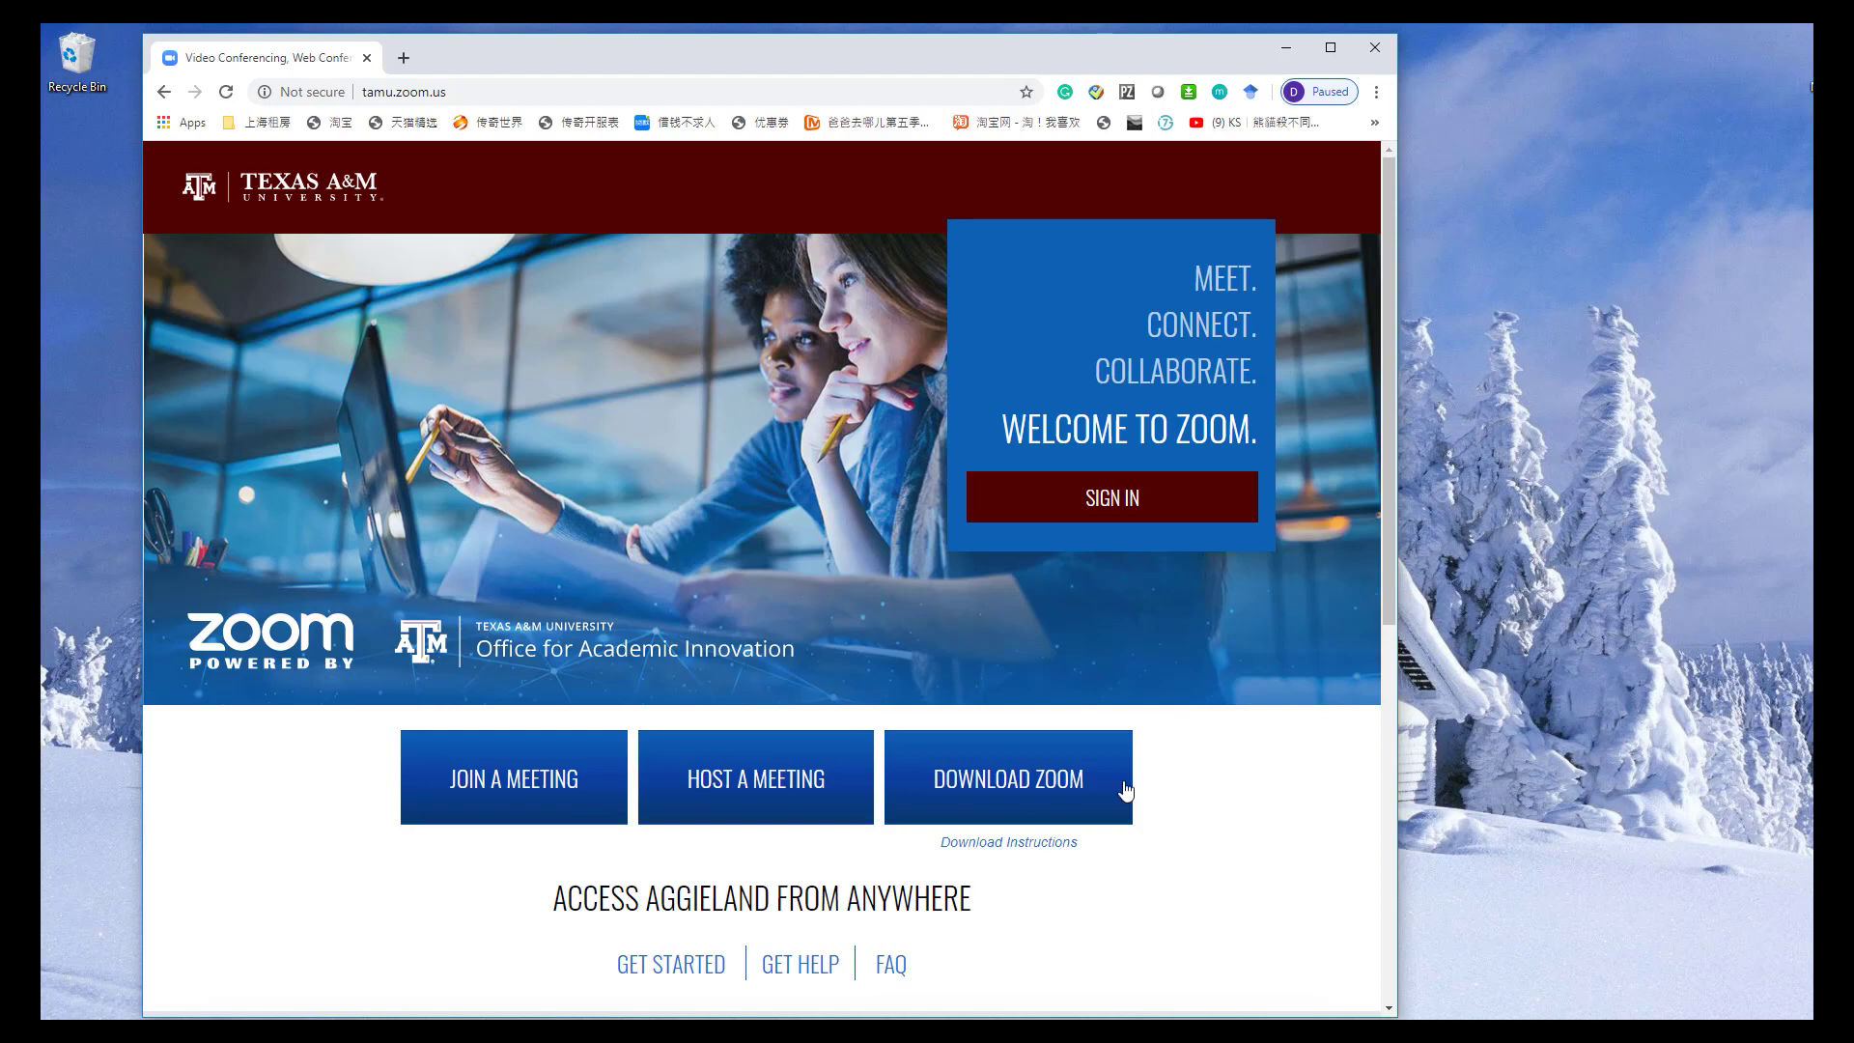
left_click(1009, 780)
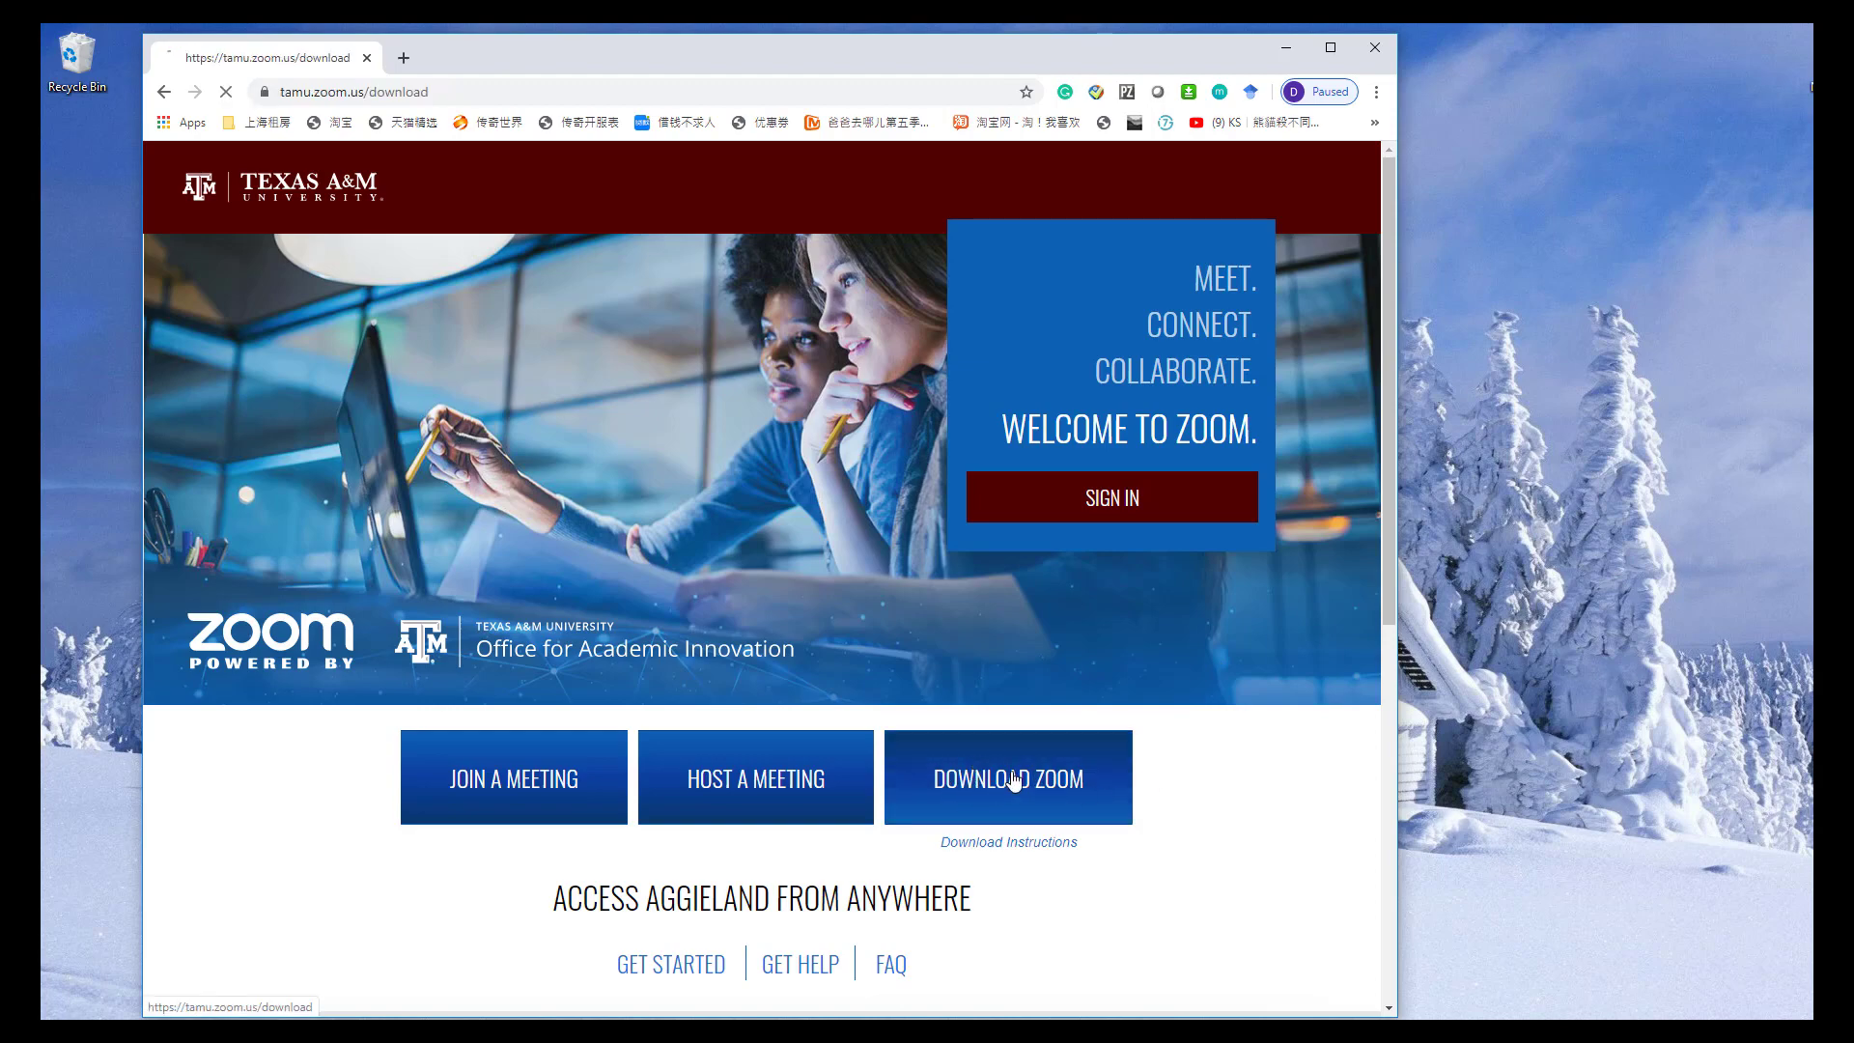
Examine the Download Center offerings and highlight the Zoom Client for Meetings heading
scroll(816, 623, "down", 5)
scroll(966, 637, "down", 4)
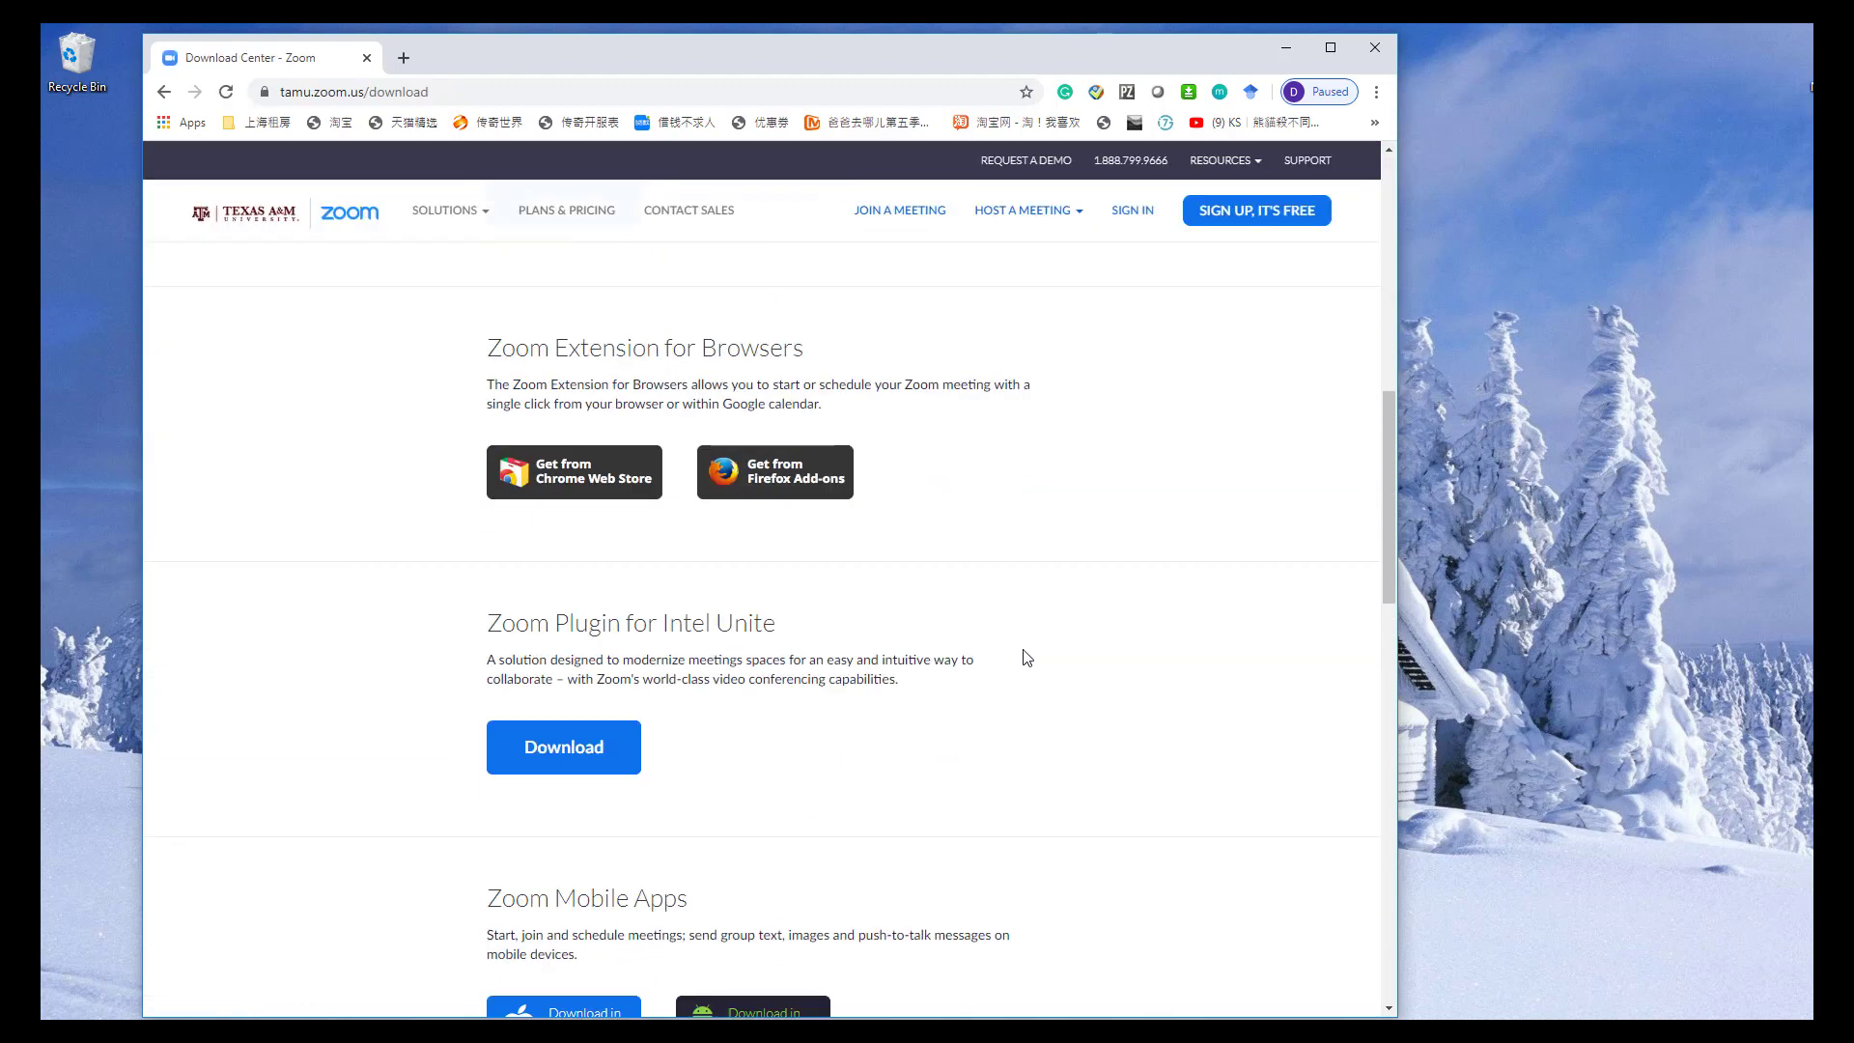
scroll(1068, 643, "up", 9)
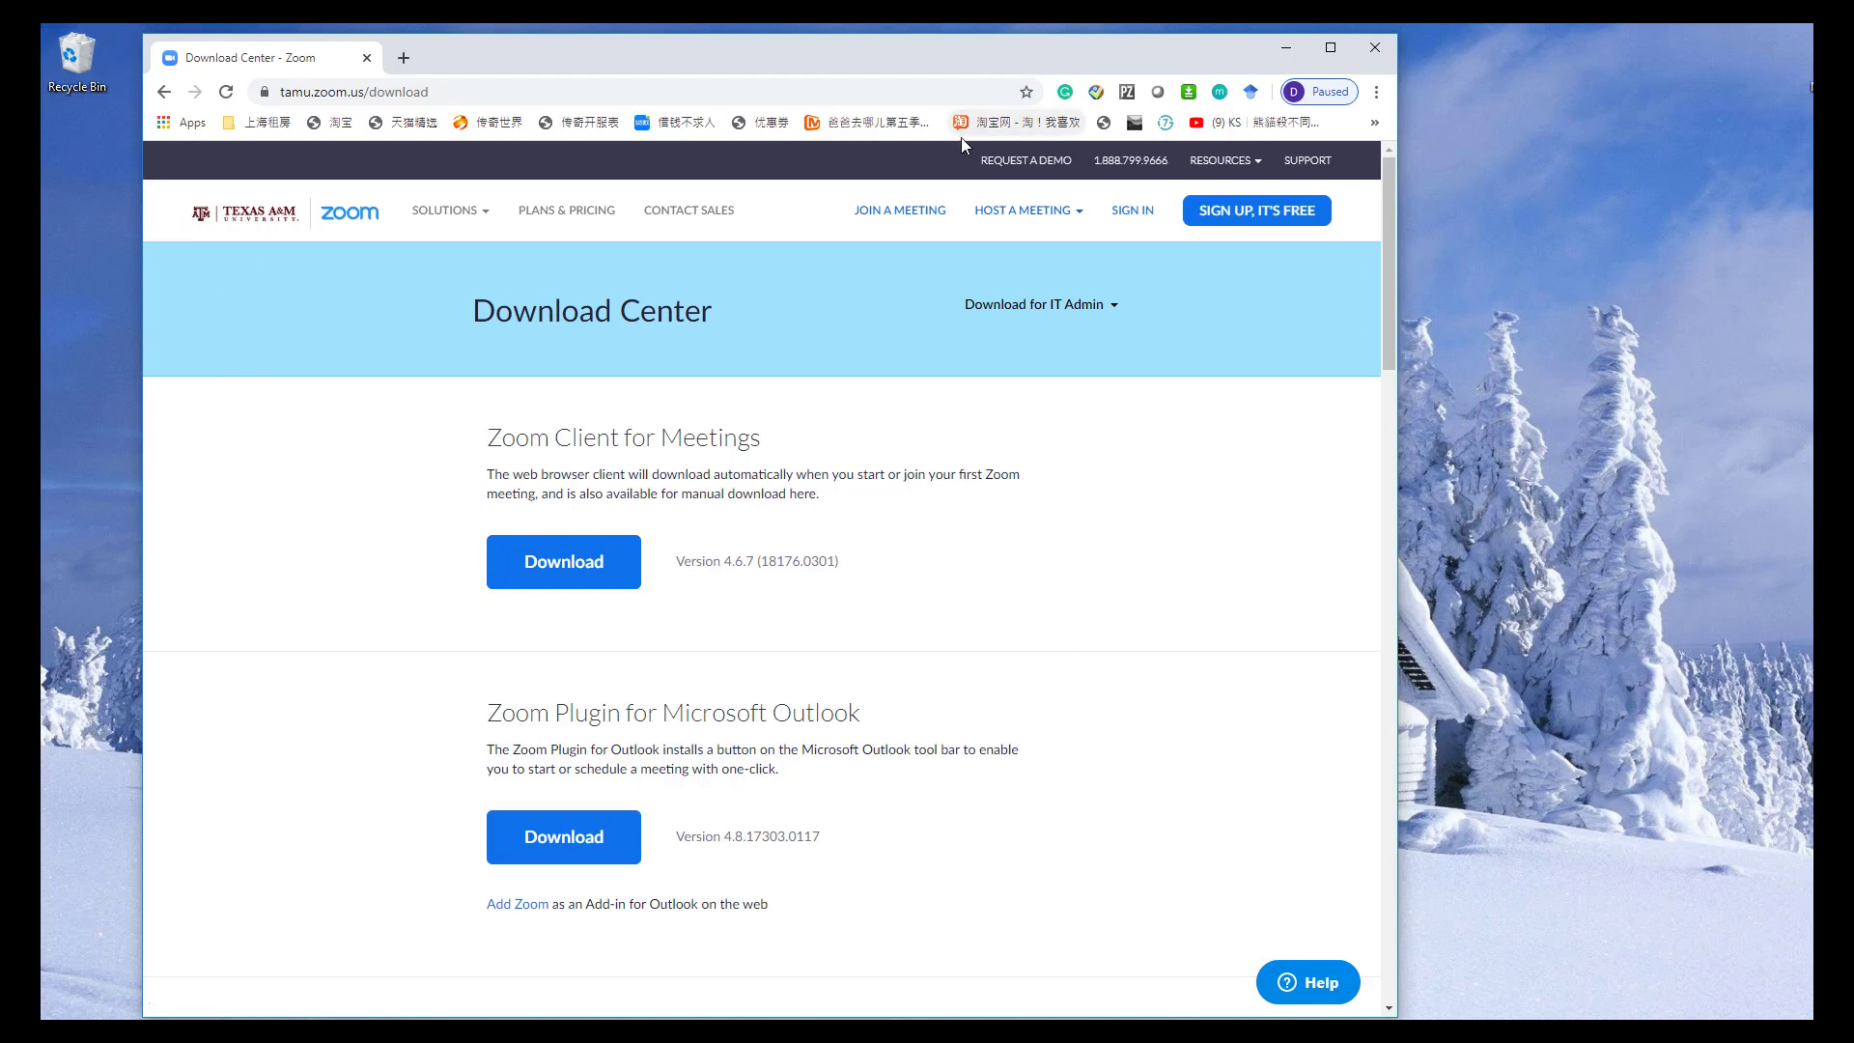
left_click_drag(557, 438, 767, 446)
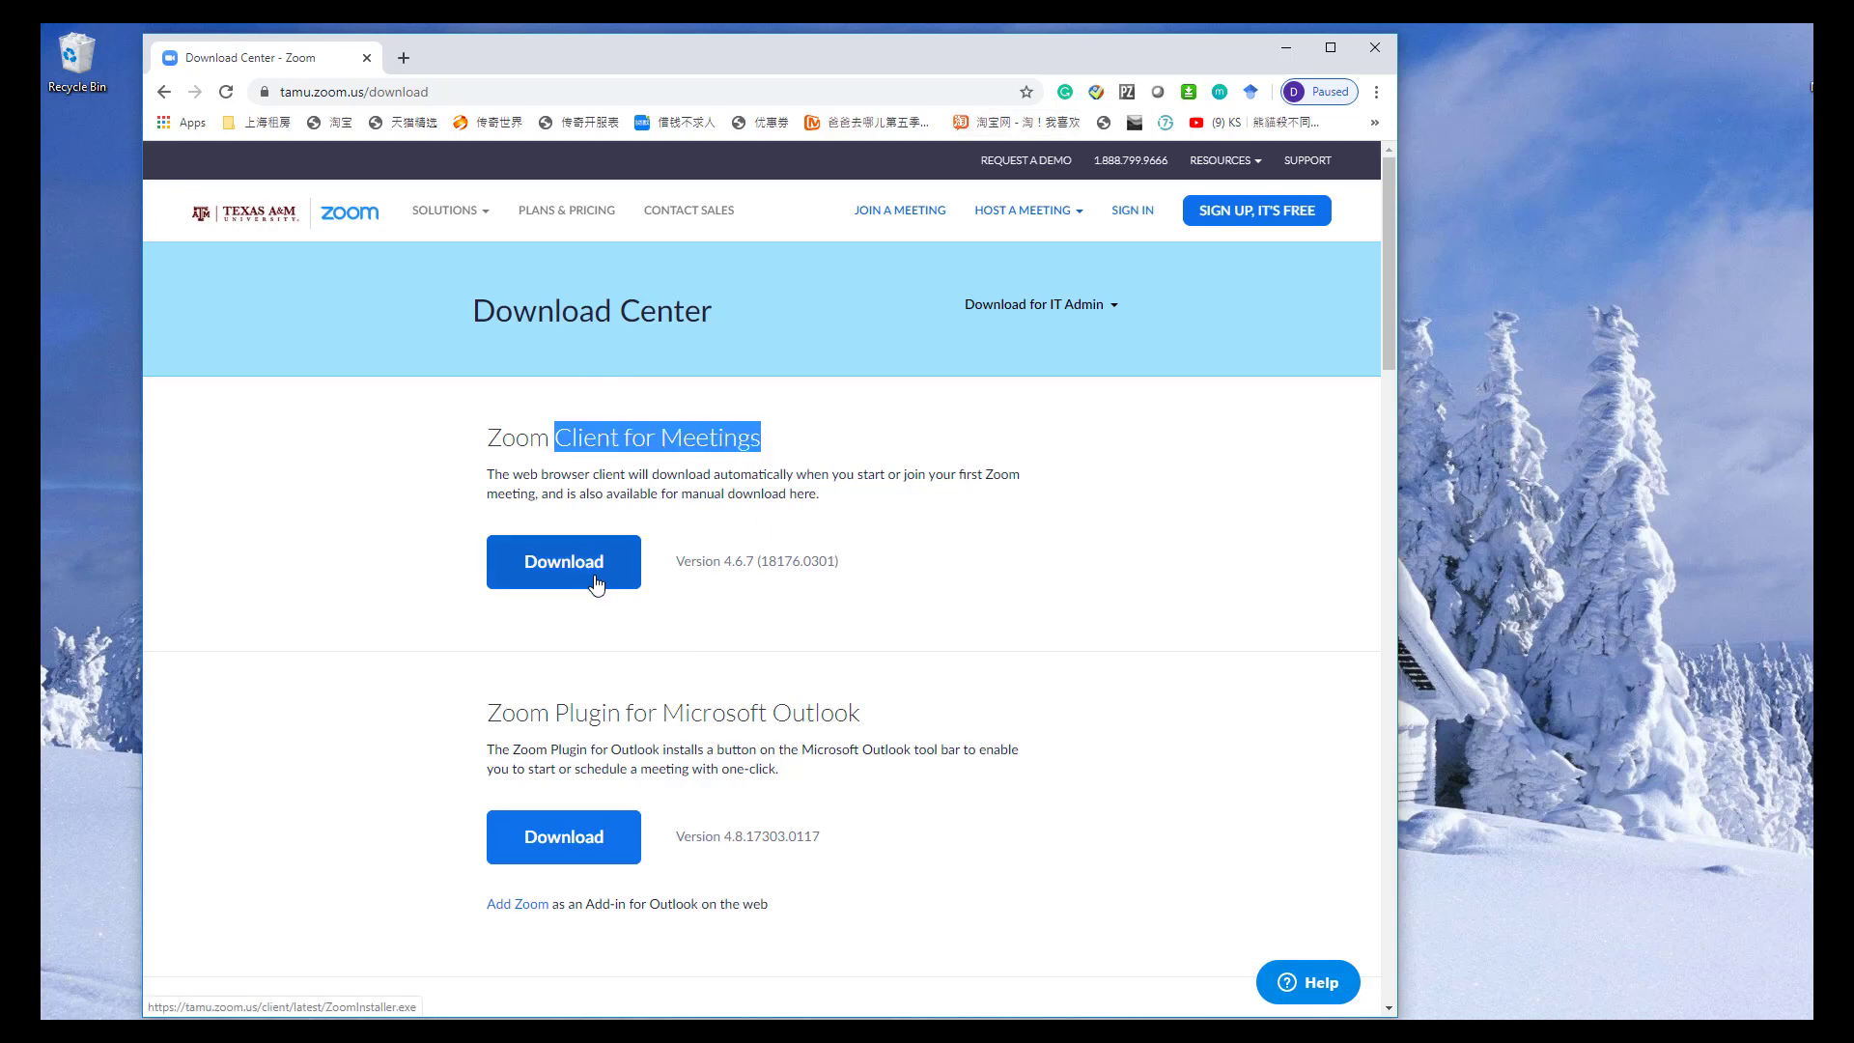
left_click_drag(585, 64, 621, 58)
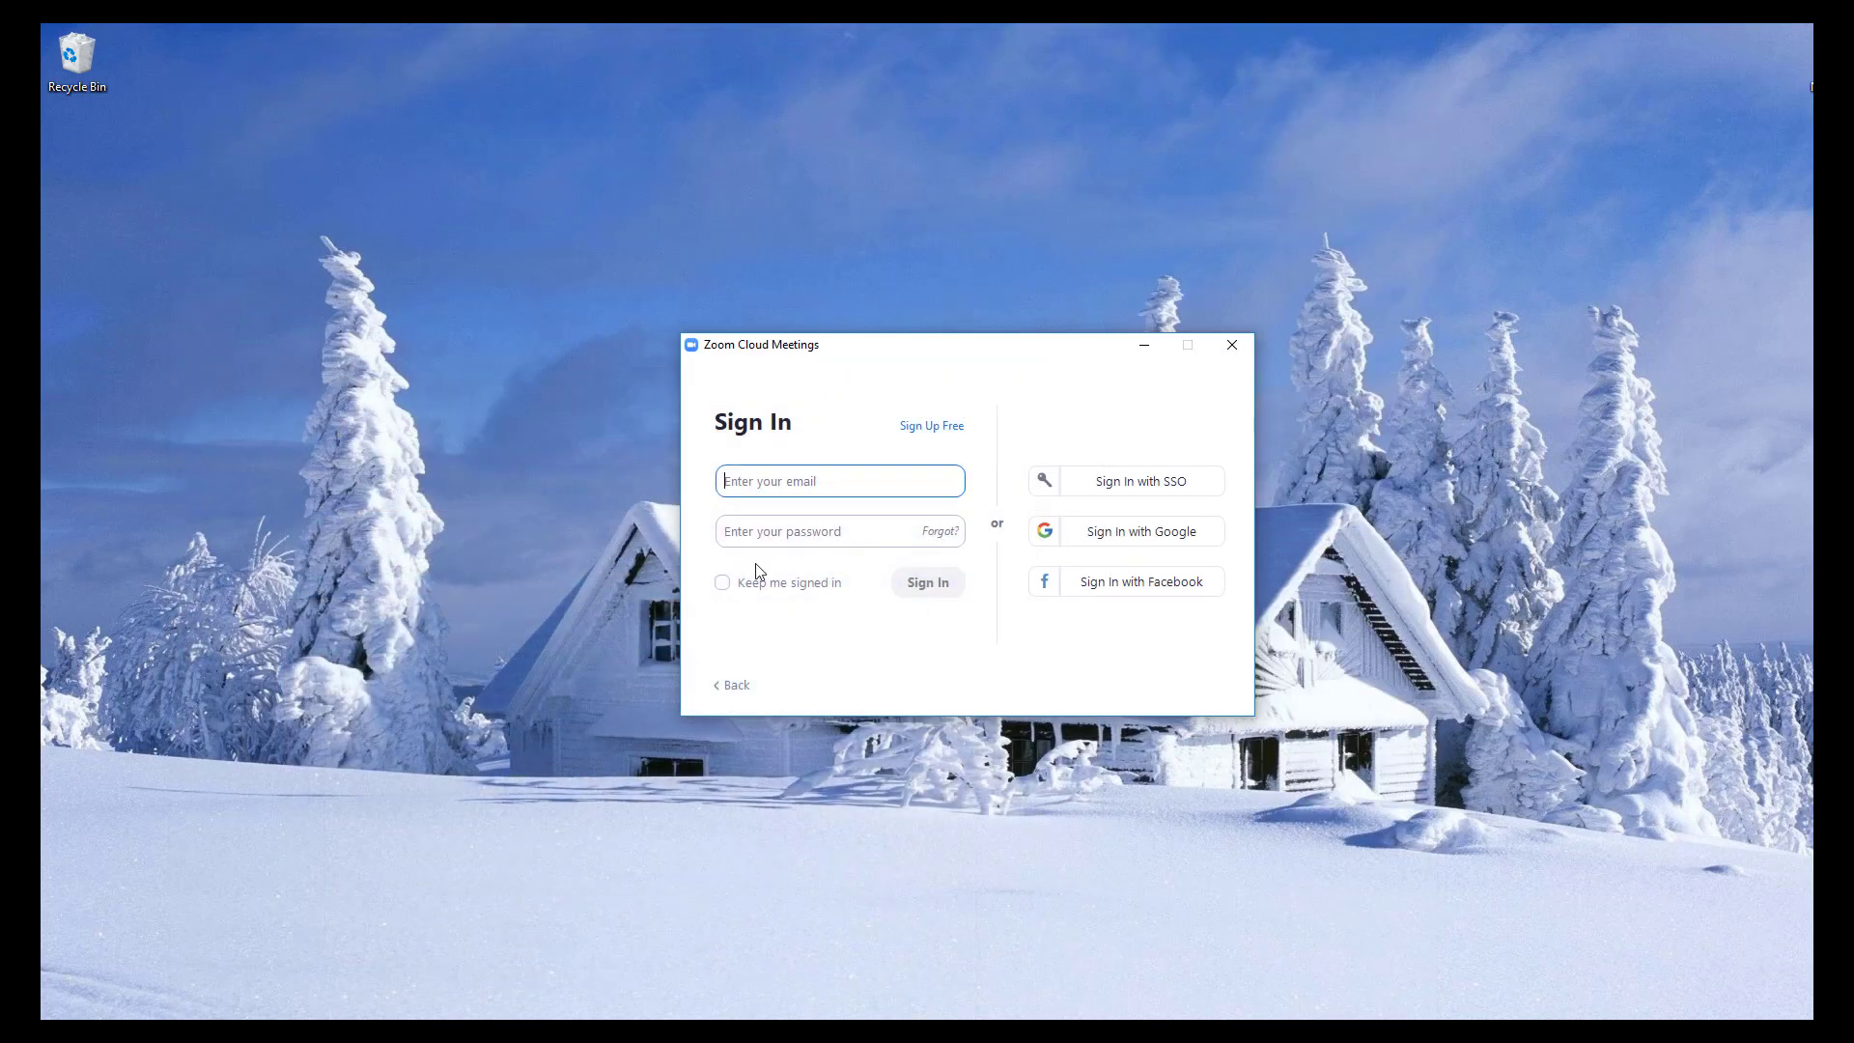
Sign in to the Zoom desktop client with SSO, using the company domain tamu
left_click_drag(853, 361, 677, 298)
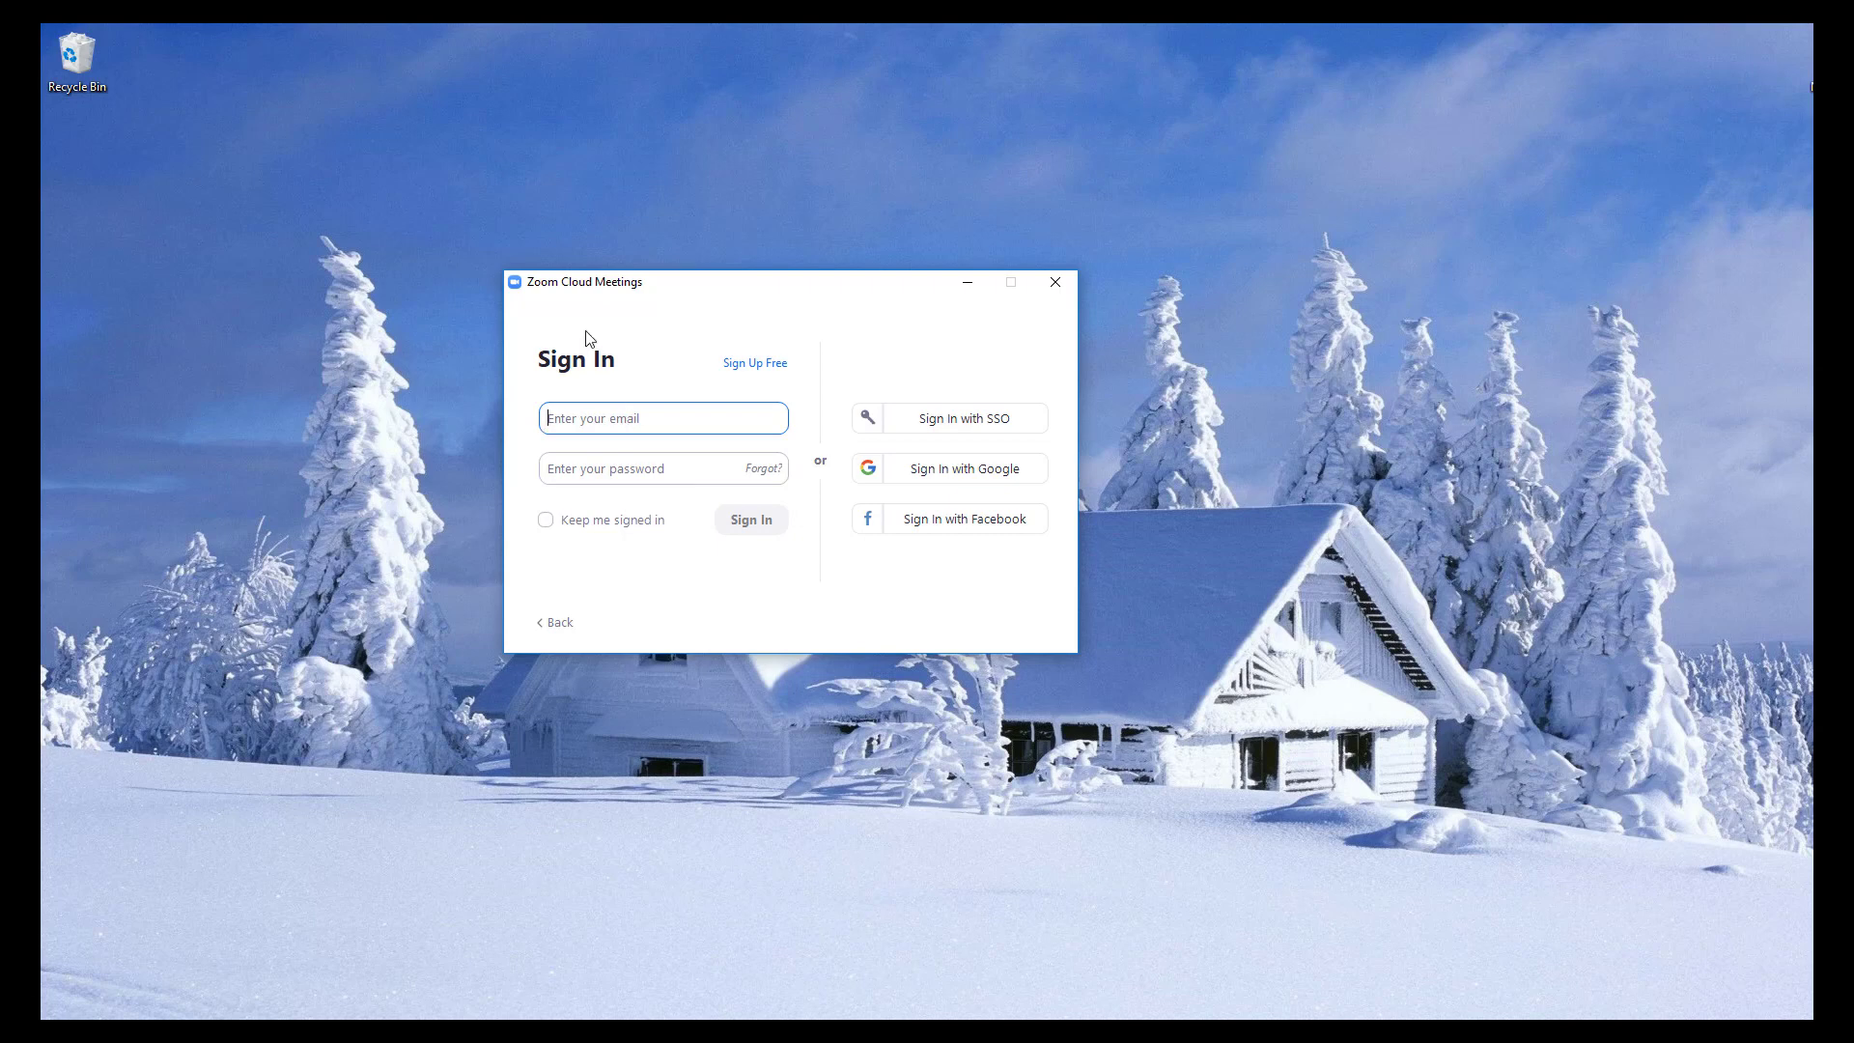
left_click(985, 430)
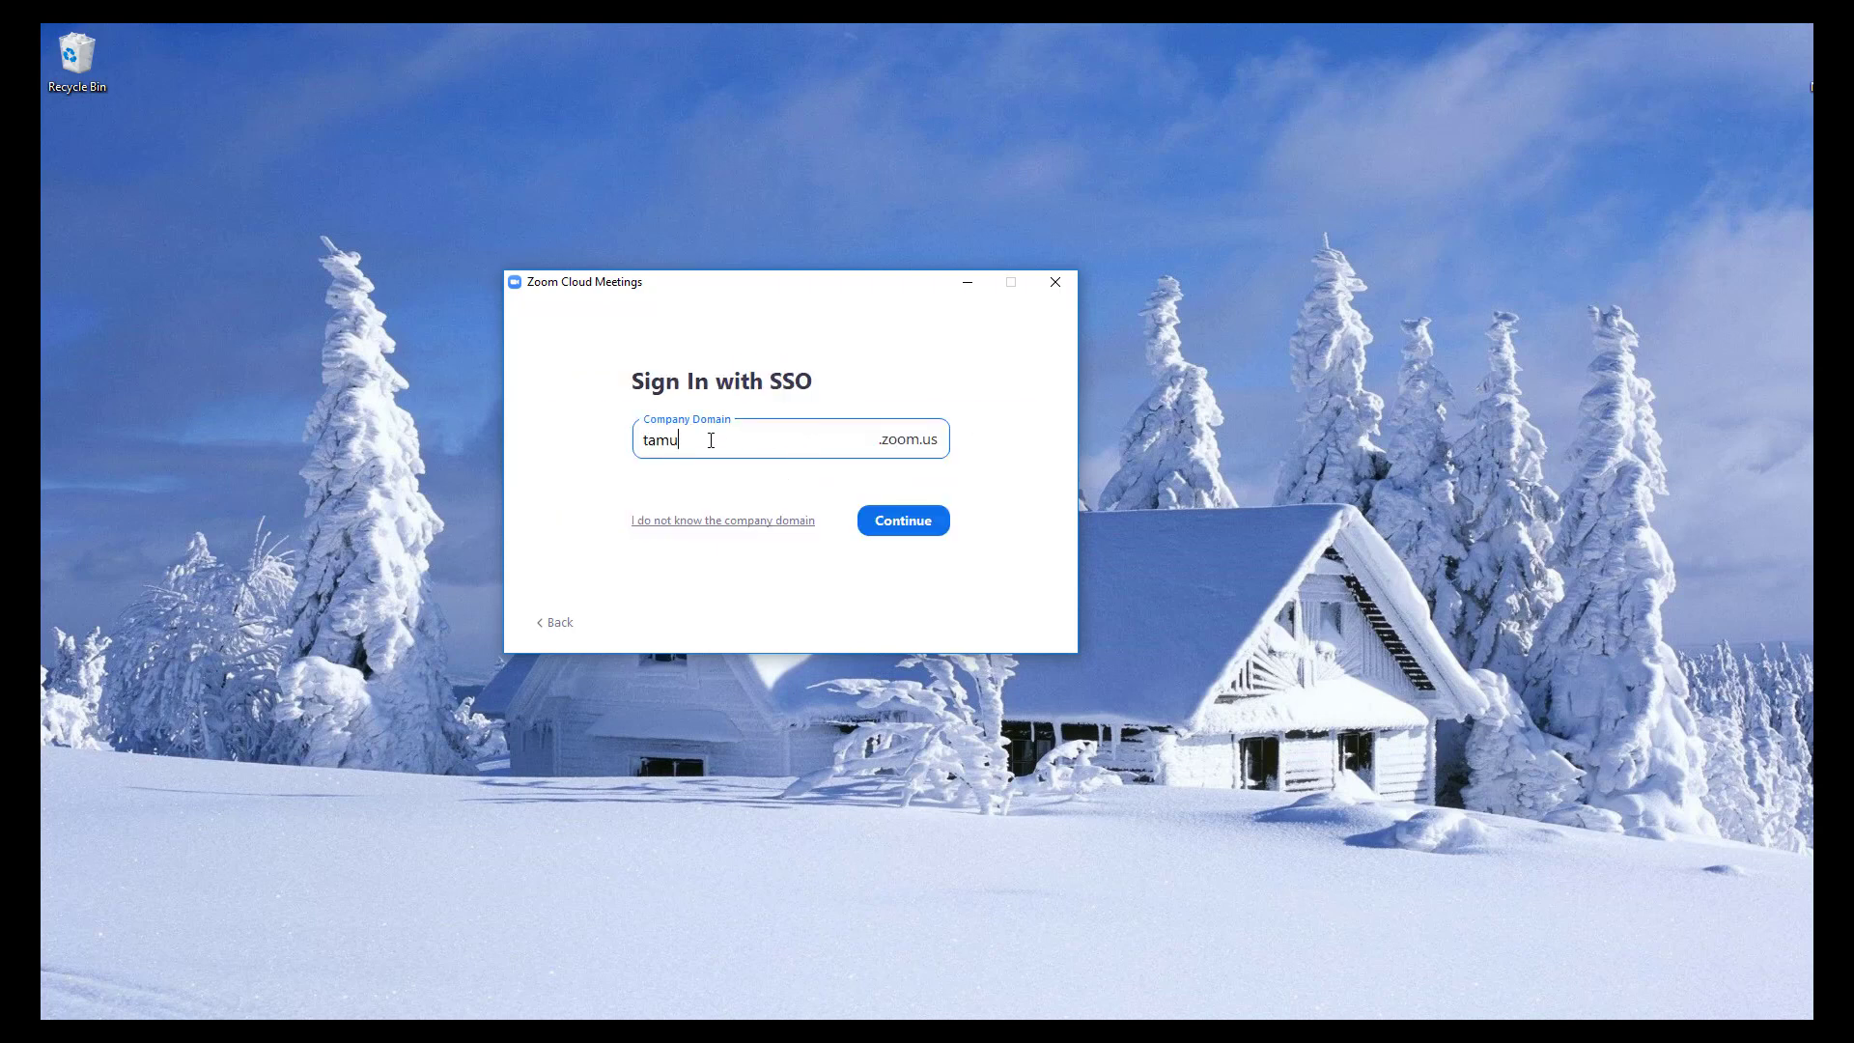
left_click(898, 519)
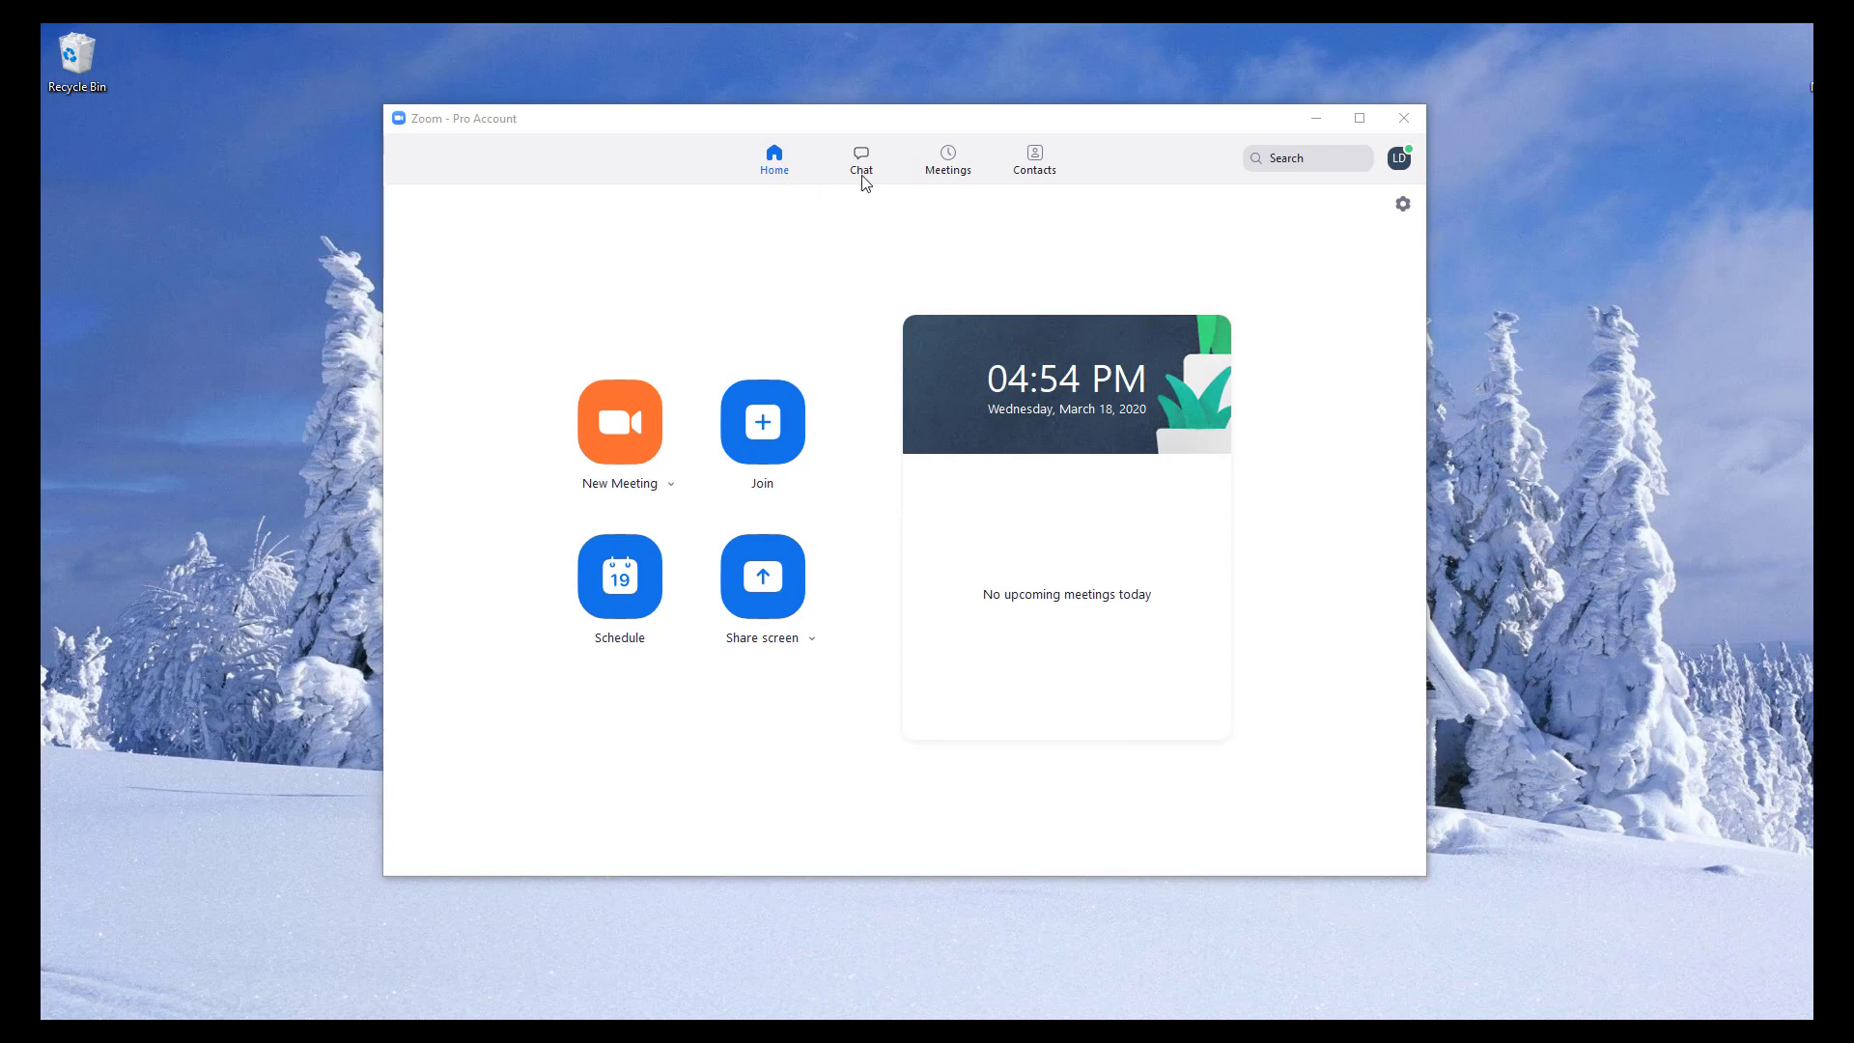
Open the video settings and toggle Enable mirror effect off and on to compare the camera preview
left_click(1404, 210)
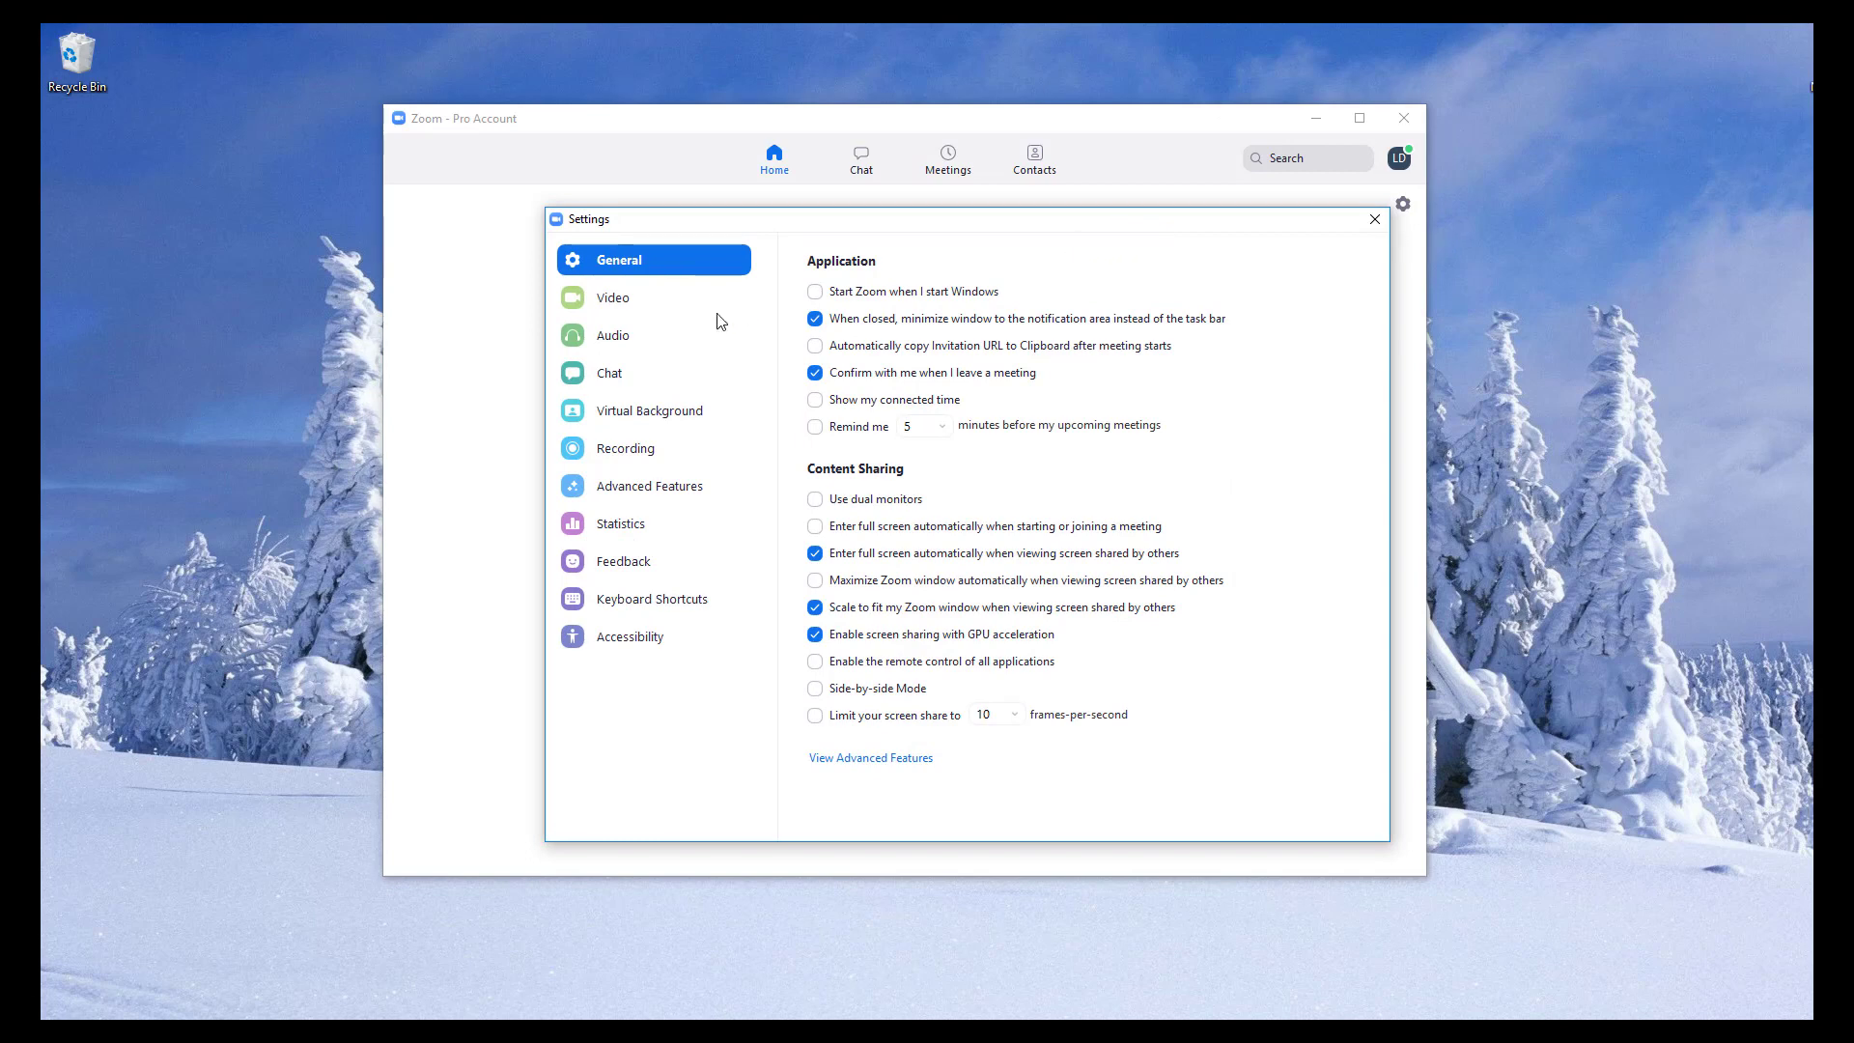
left_click(652, 311)
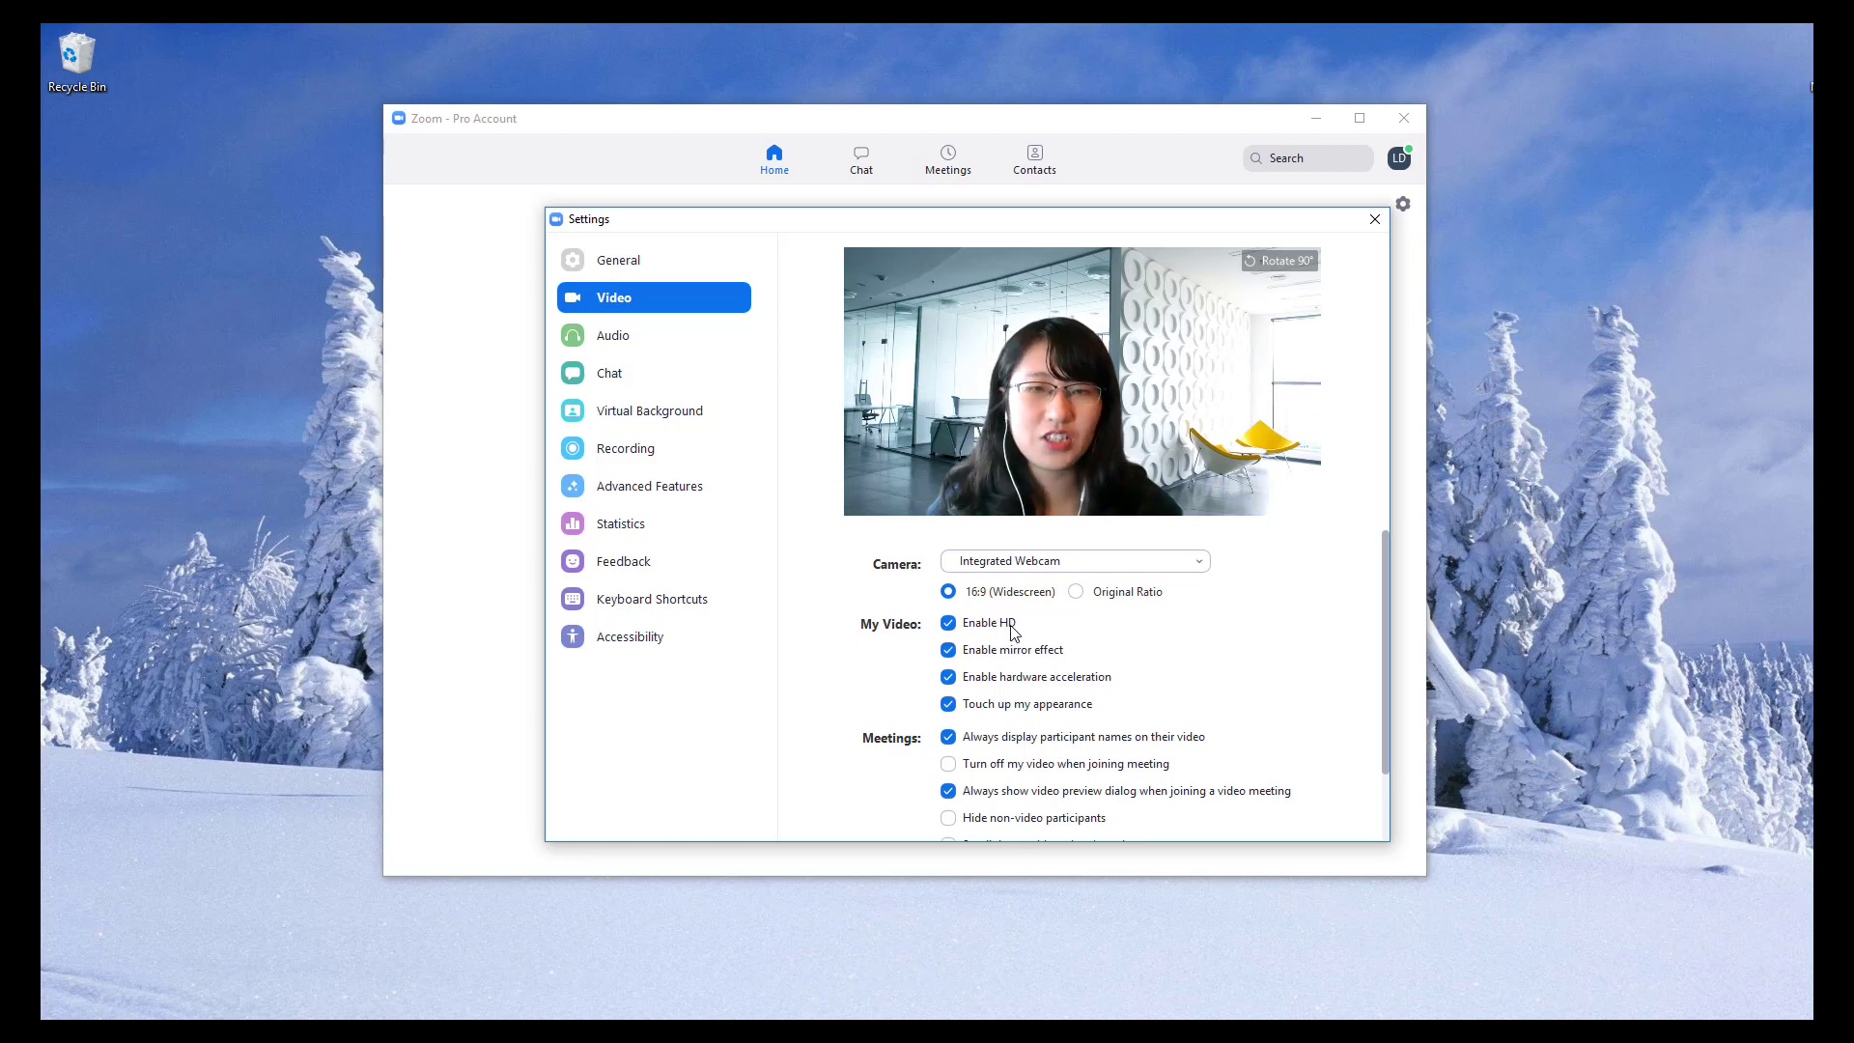
left_click(949, 650)
left_click(949, 653)
left_click(949, 653)
left_click(949, 652)
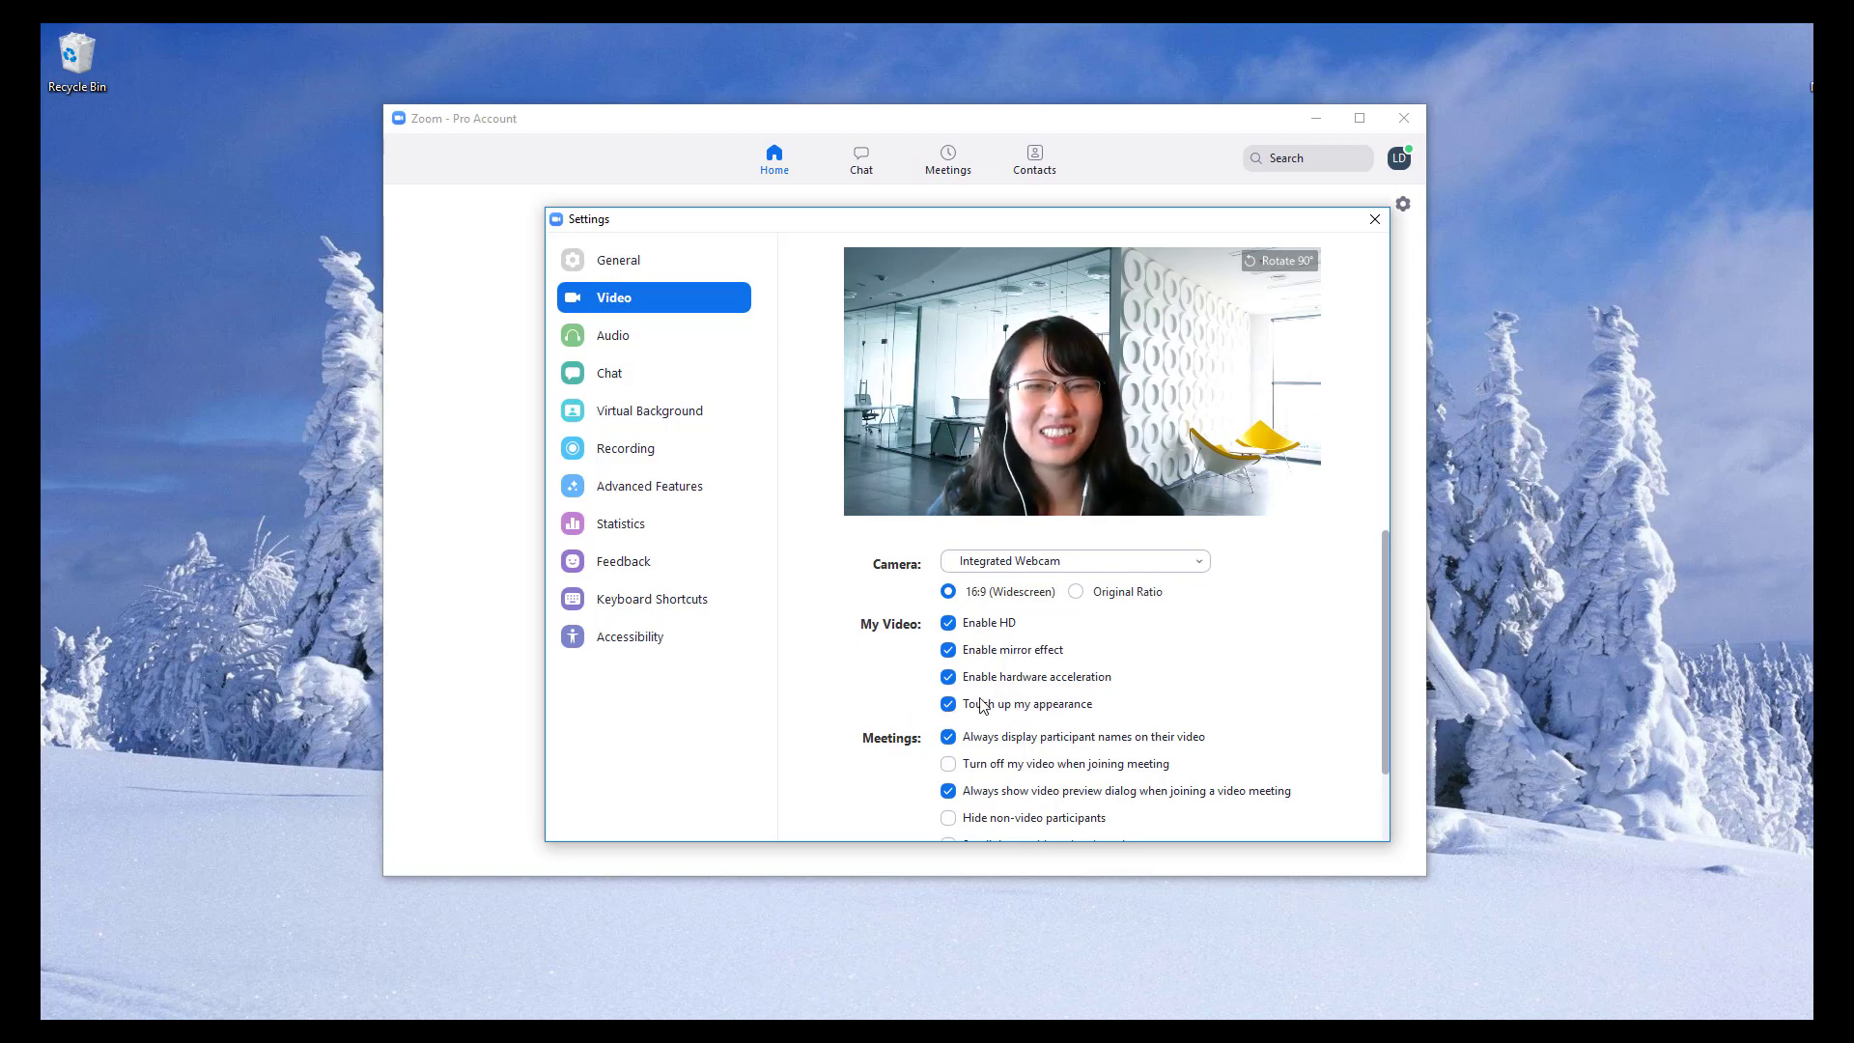
Test the speaker in the audio settings and lower its volume slightly while the sound plays
left_click(641, 339)
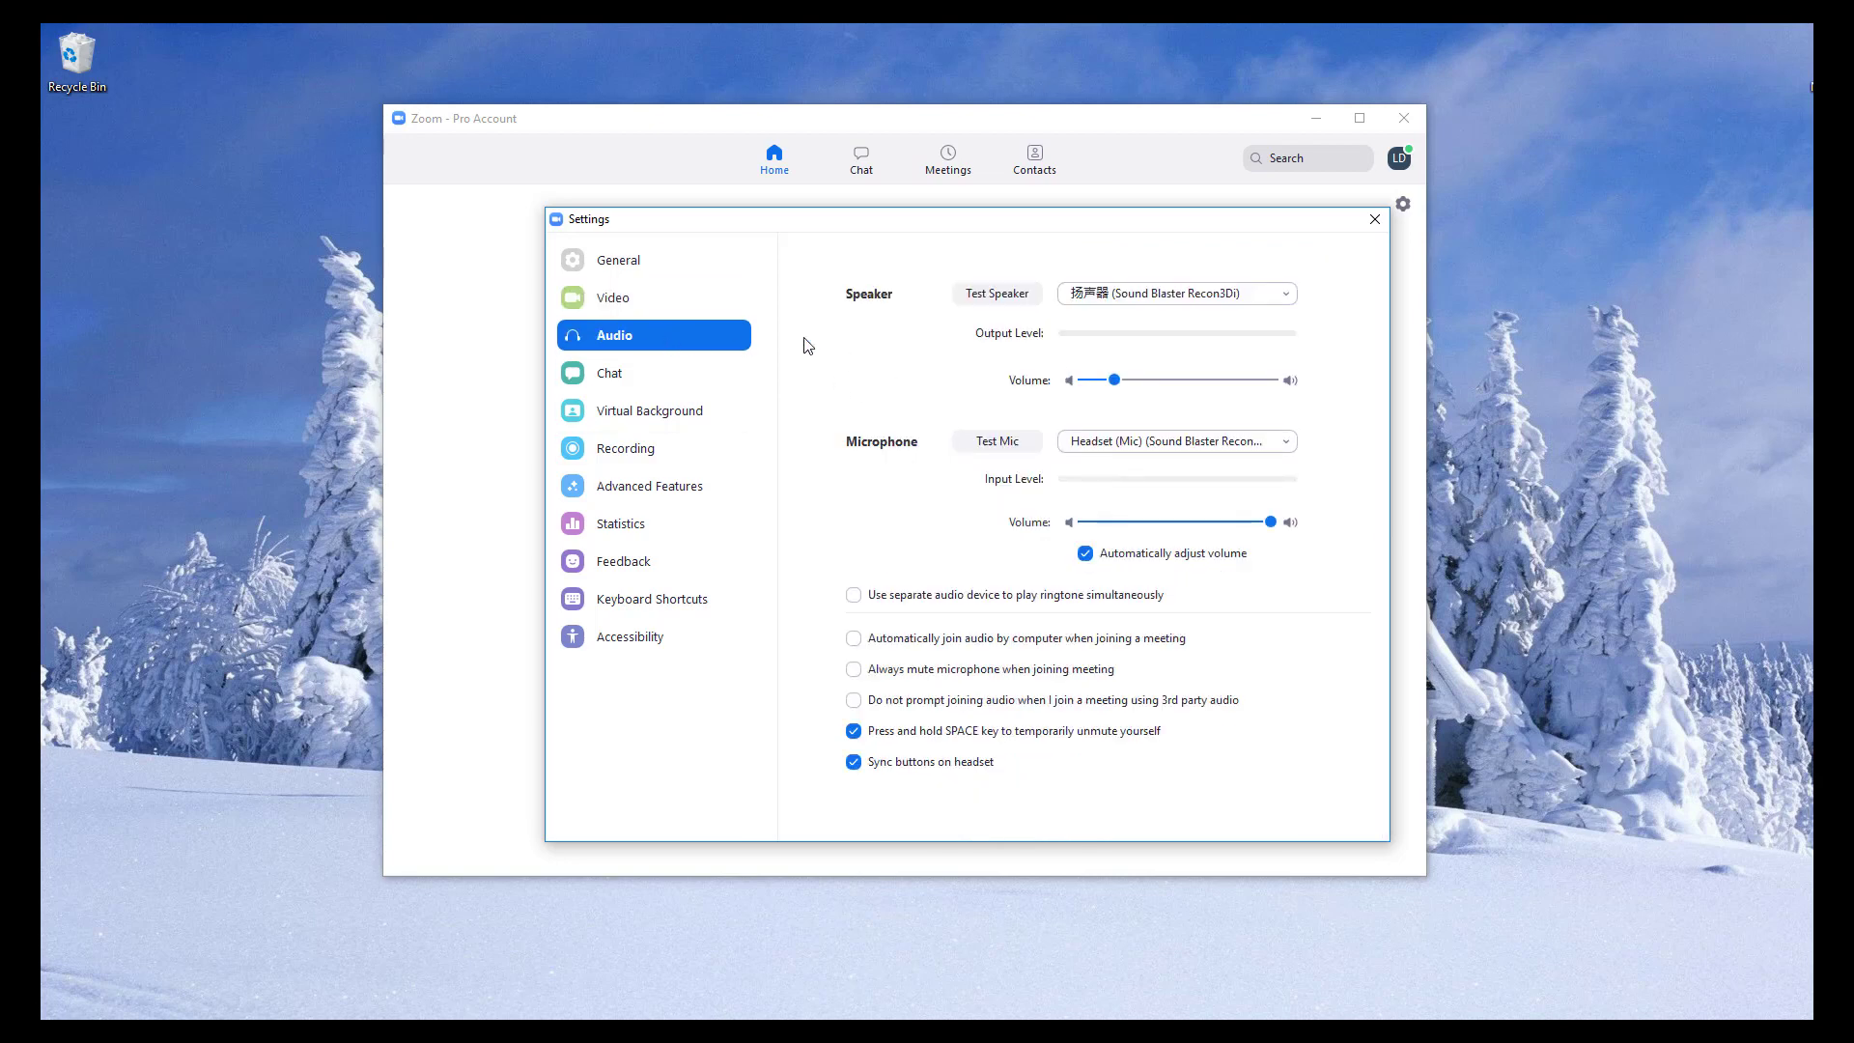
left_click(996, 303)
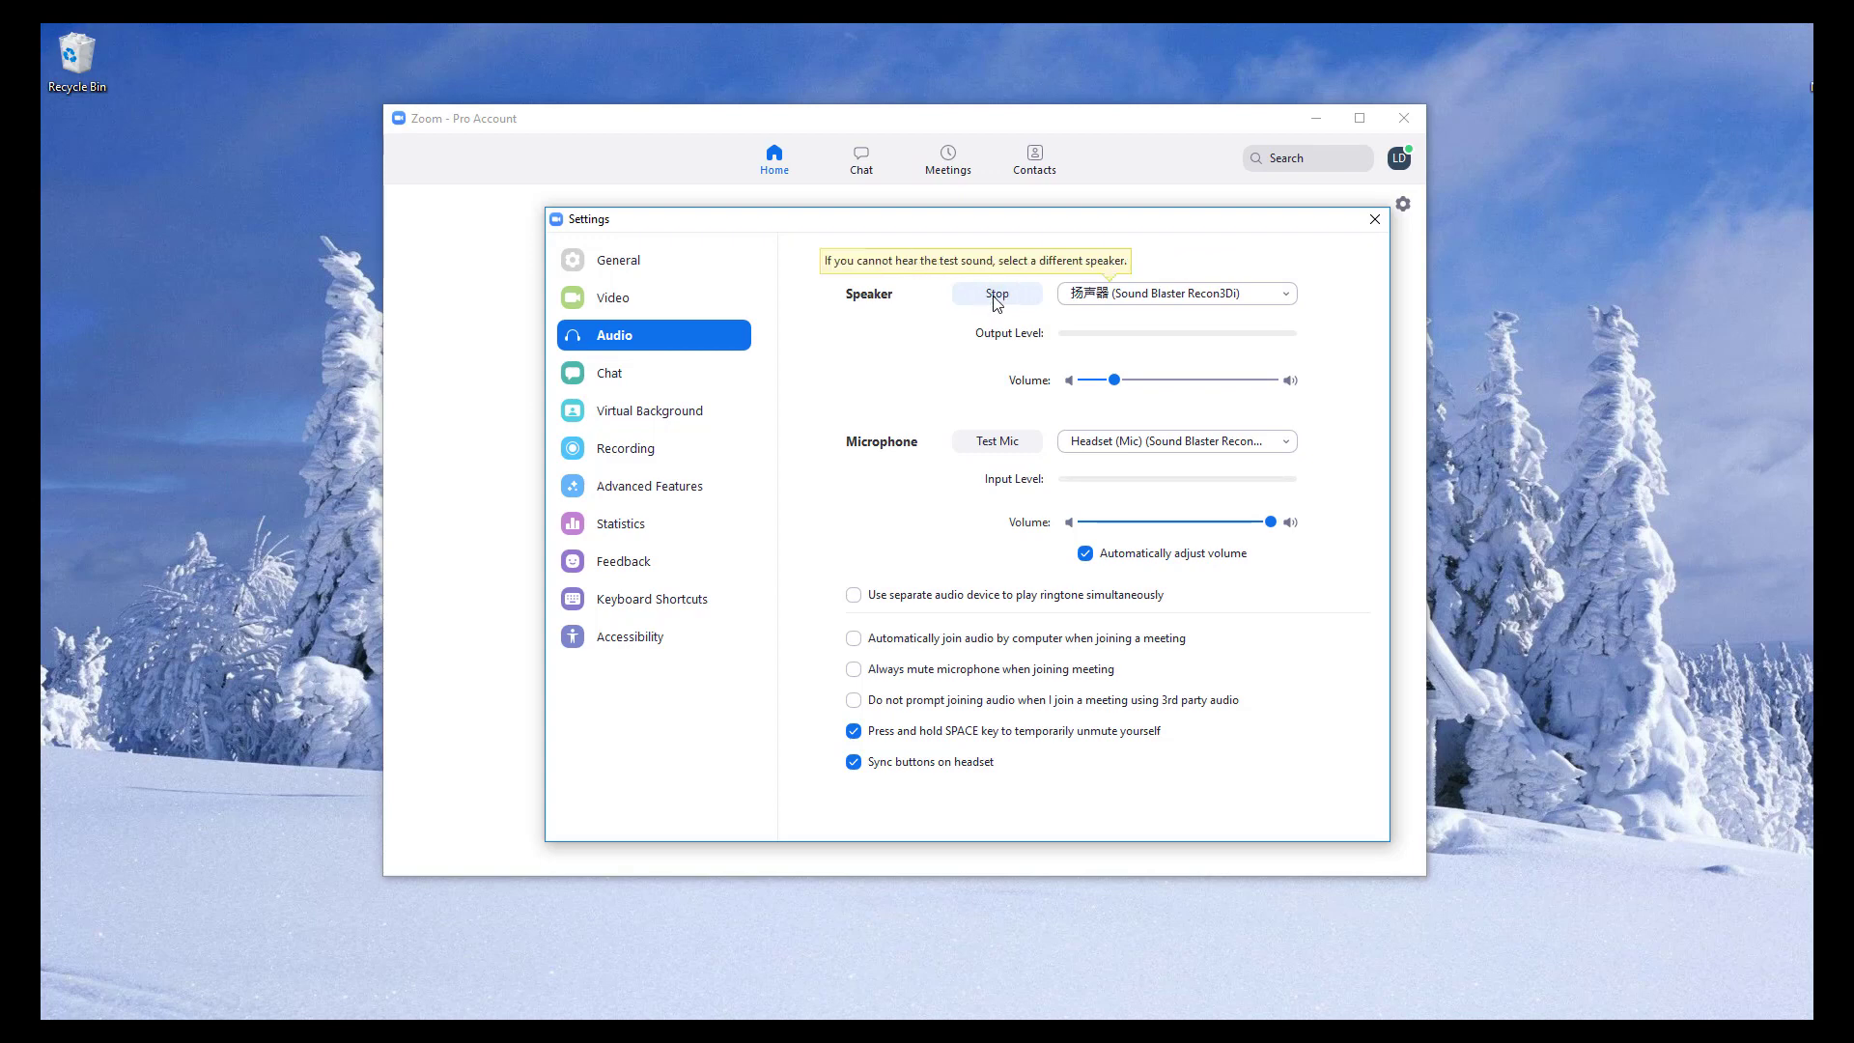
left_click_drag(1113, 381, 1098, 387)
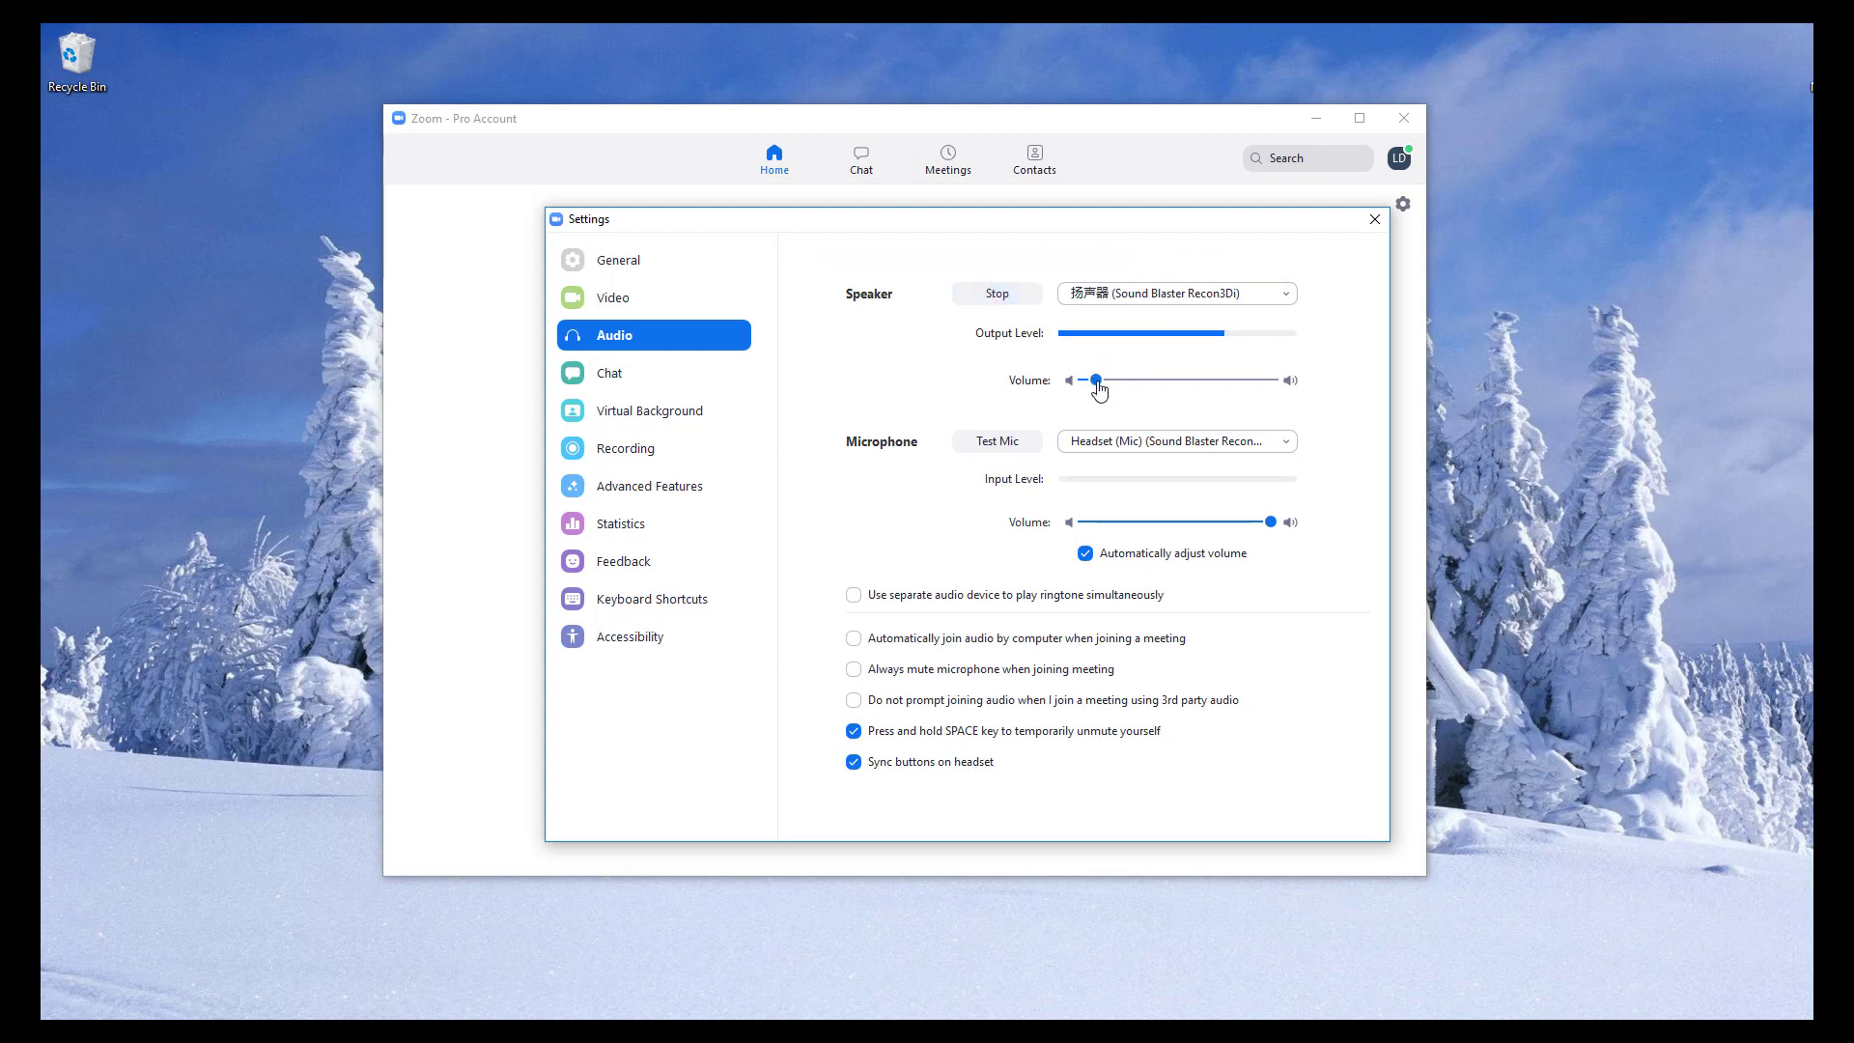
left_click(1016, 299)
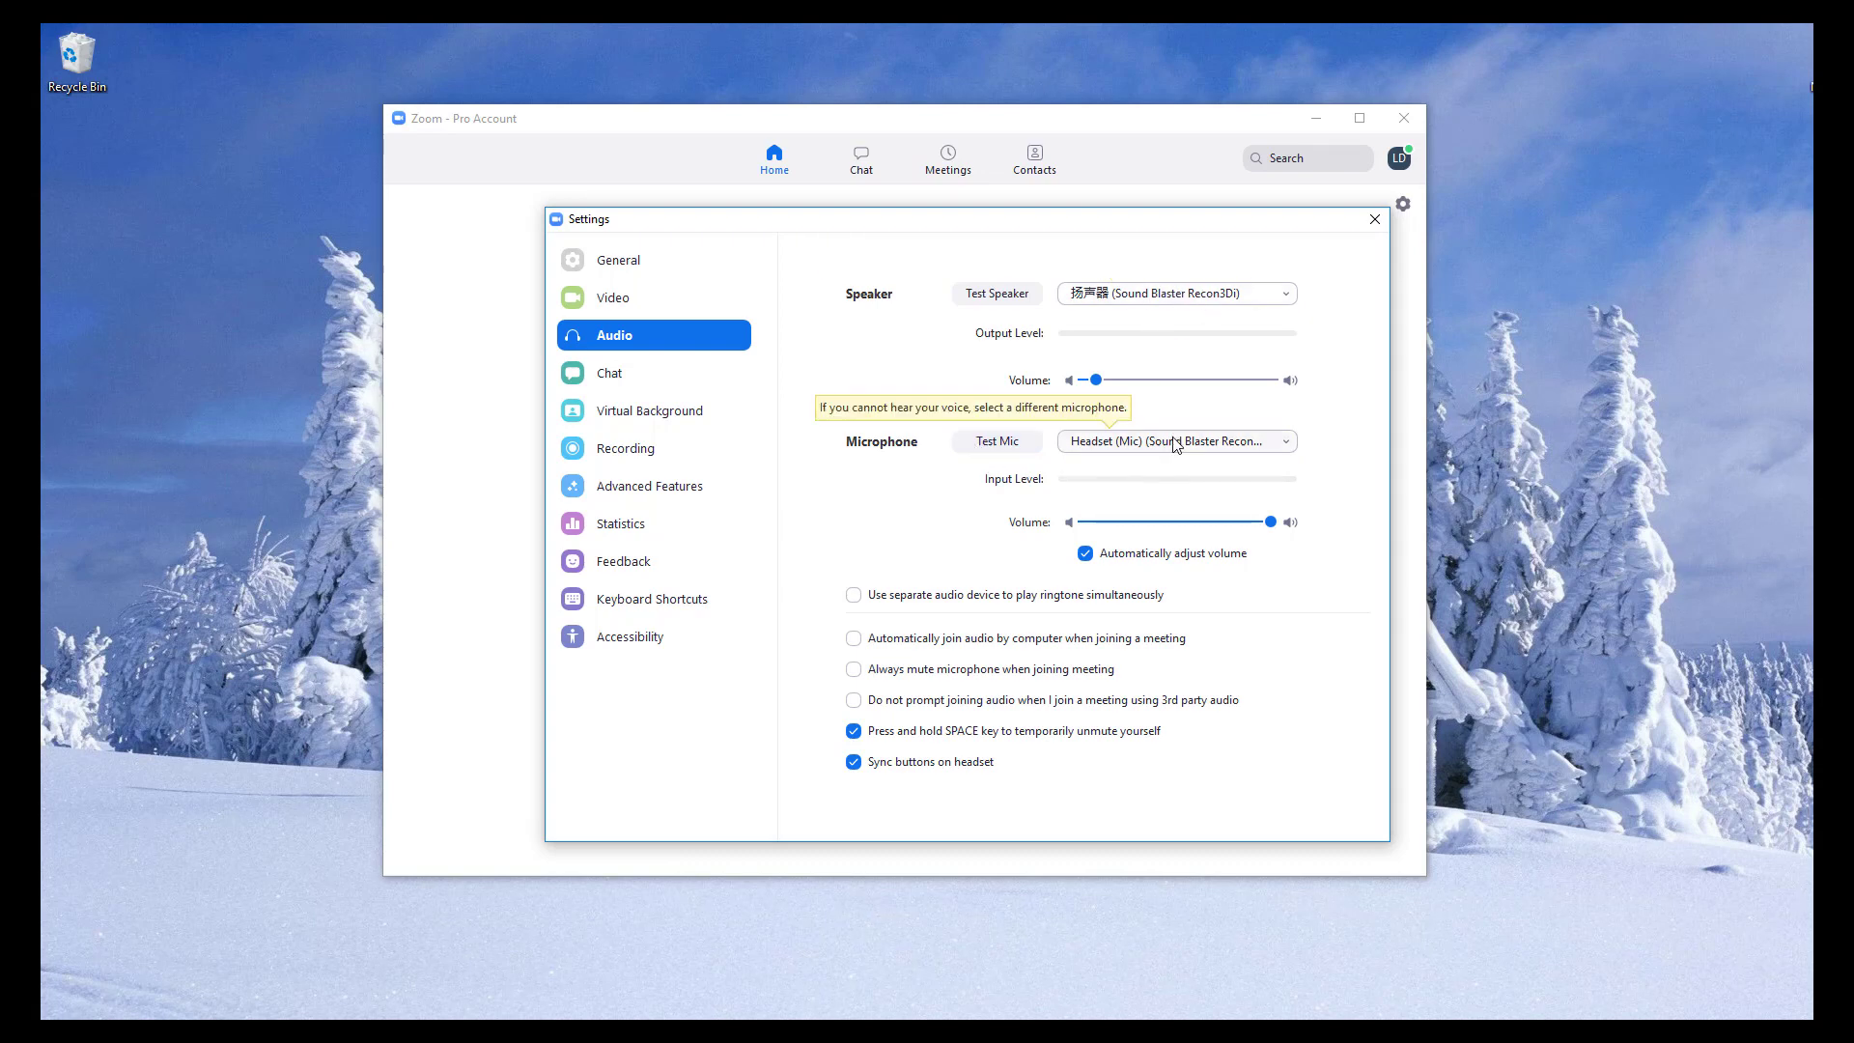
Check which speaker and microphone devices can be chosen, keeping the current selections
left_click(1215, 301)
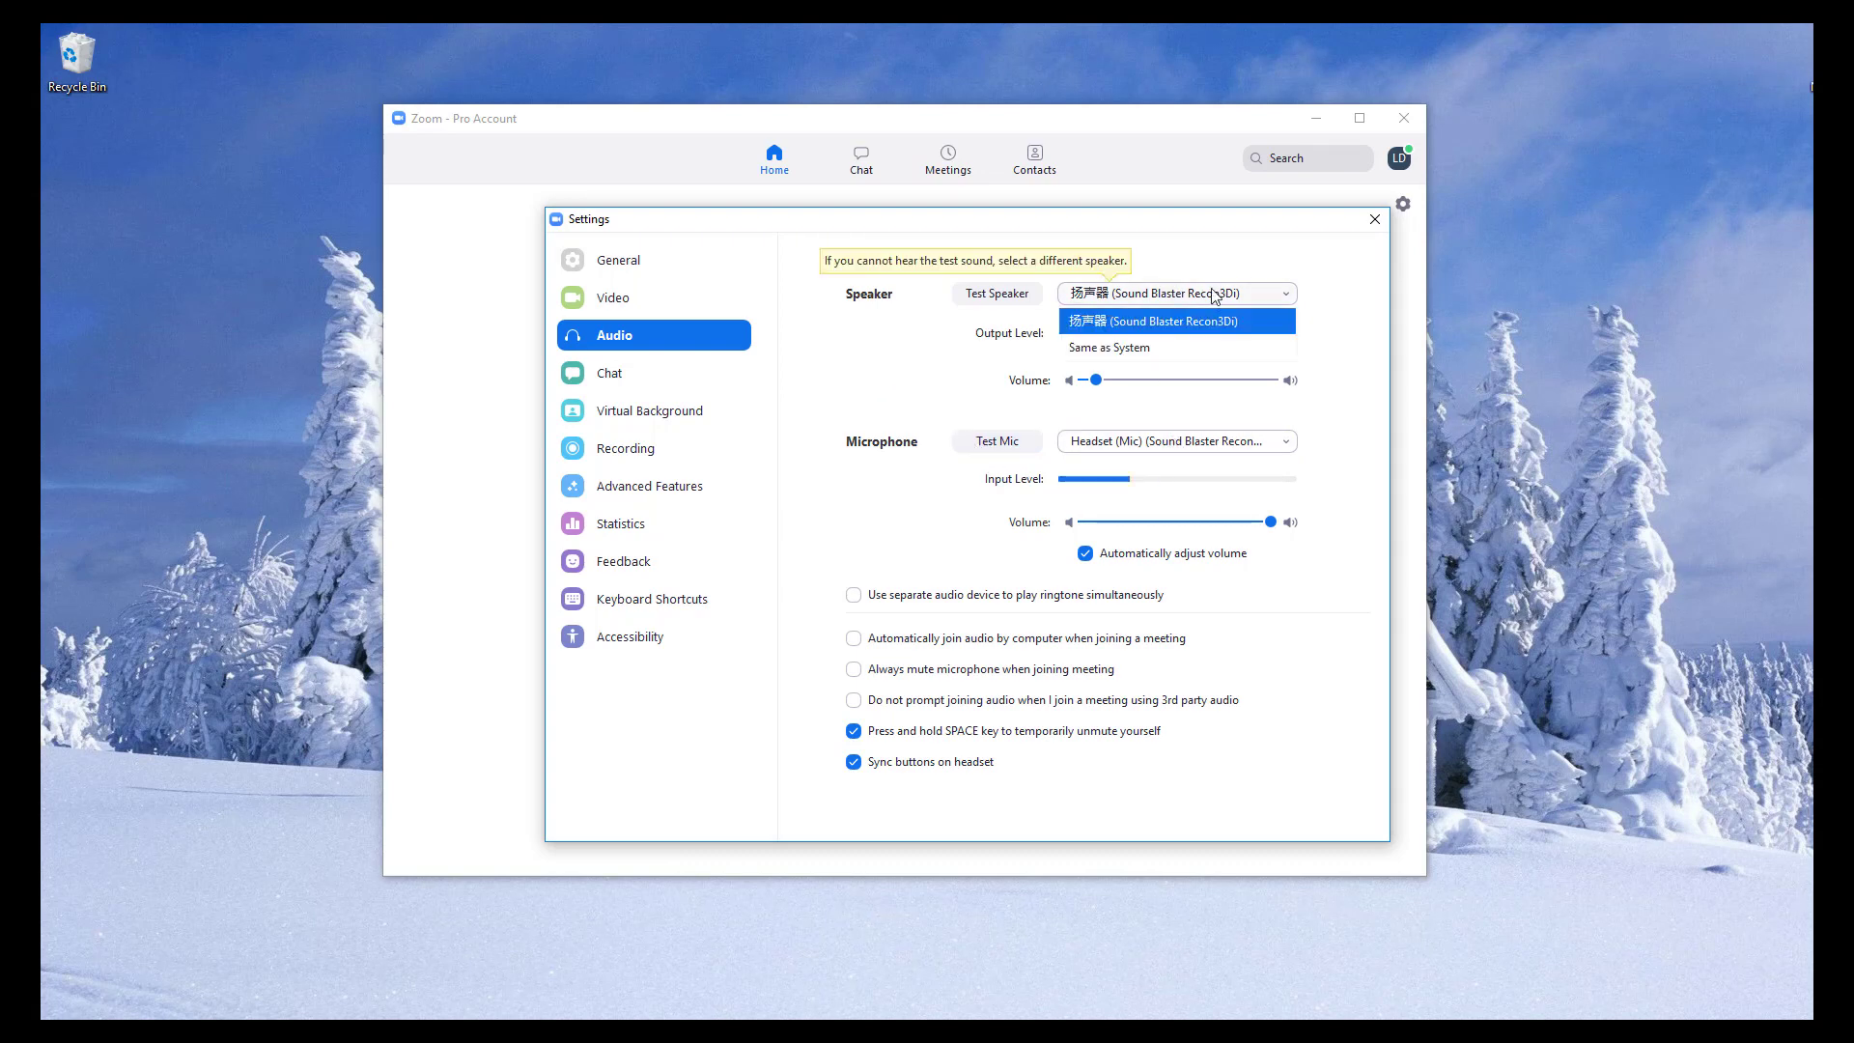
left_click(1197, 303)
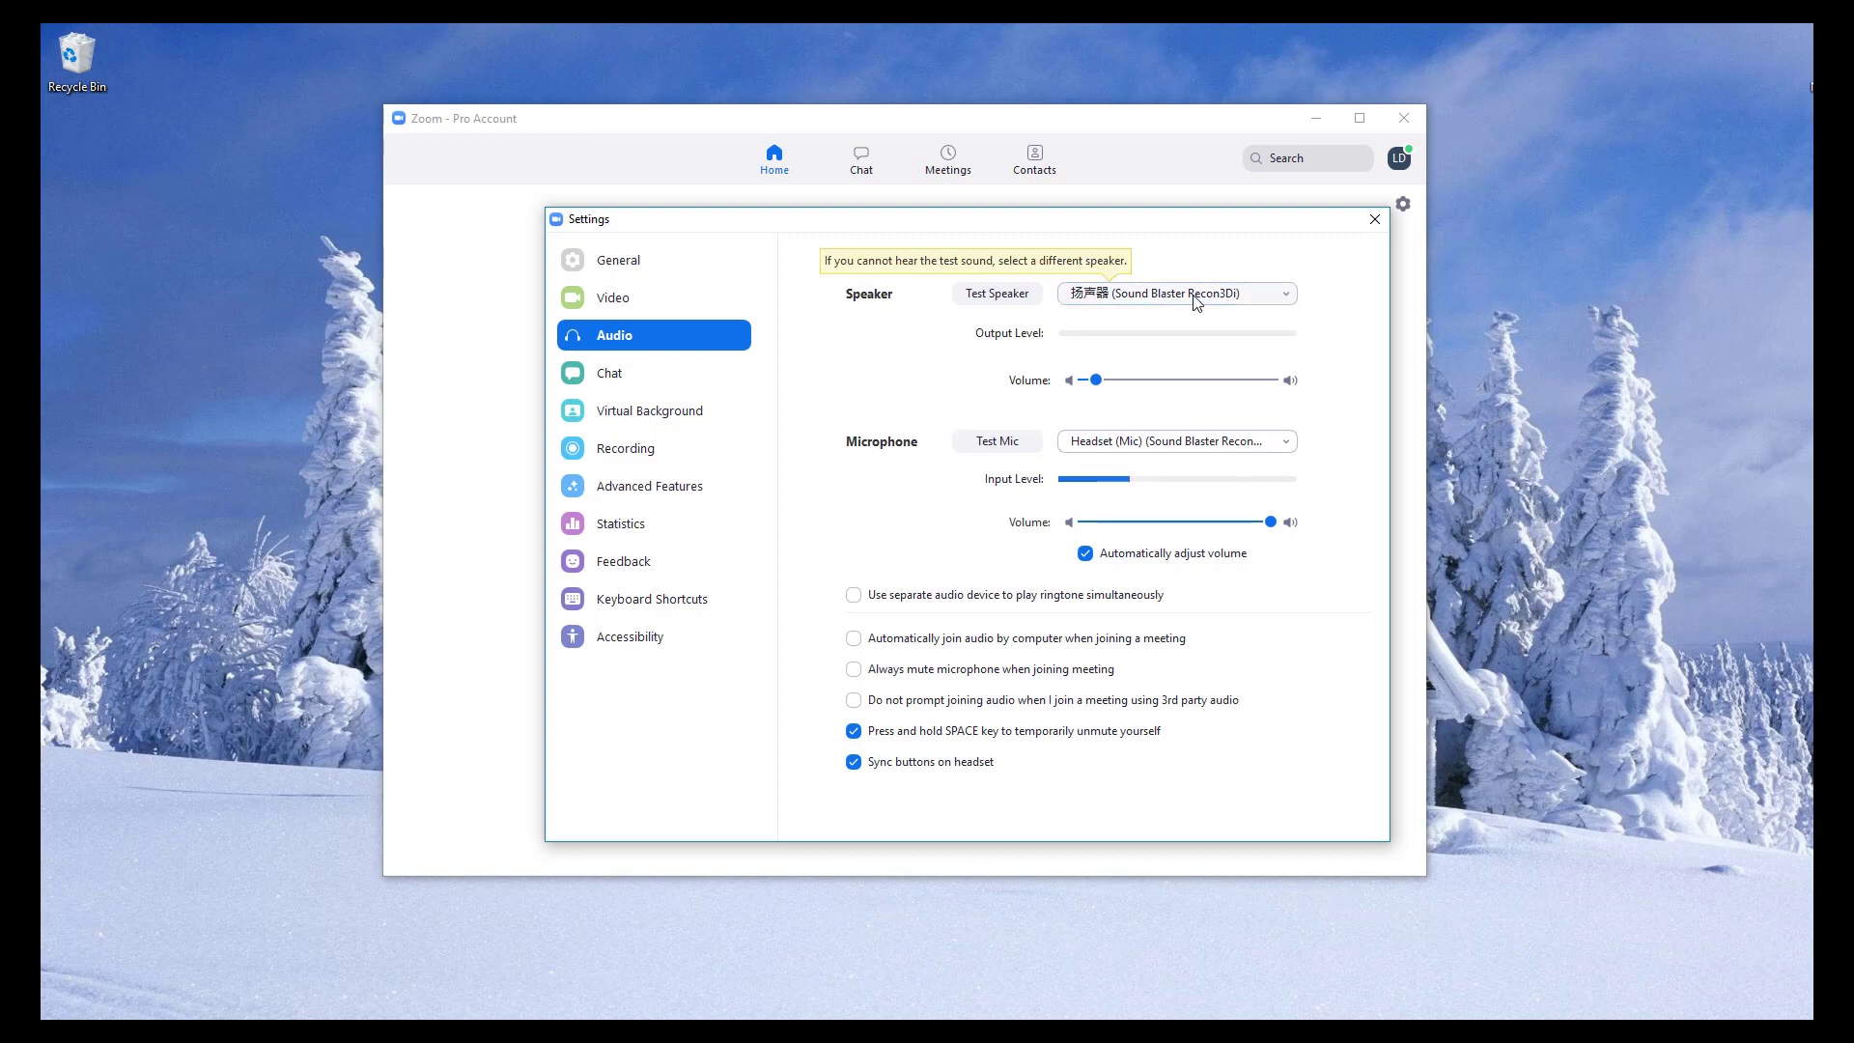
left_click(1241, 443)
left_click(1351, 452)
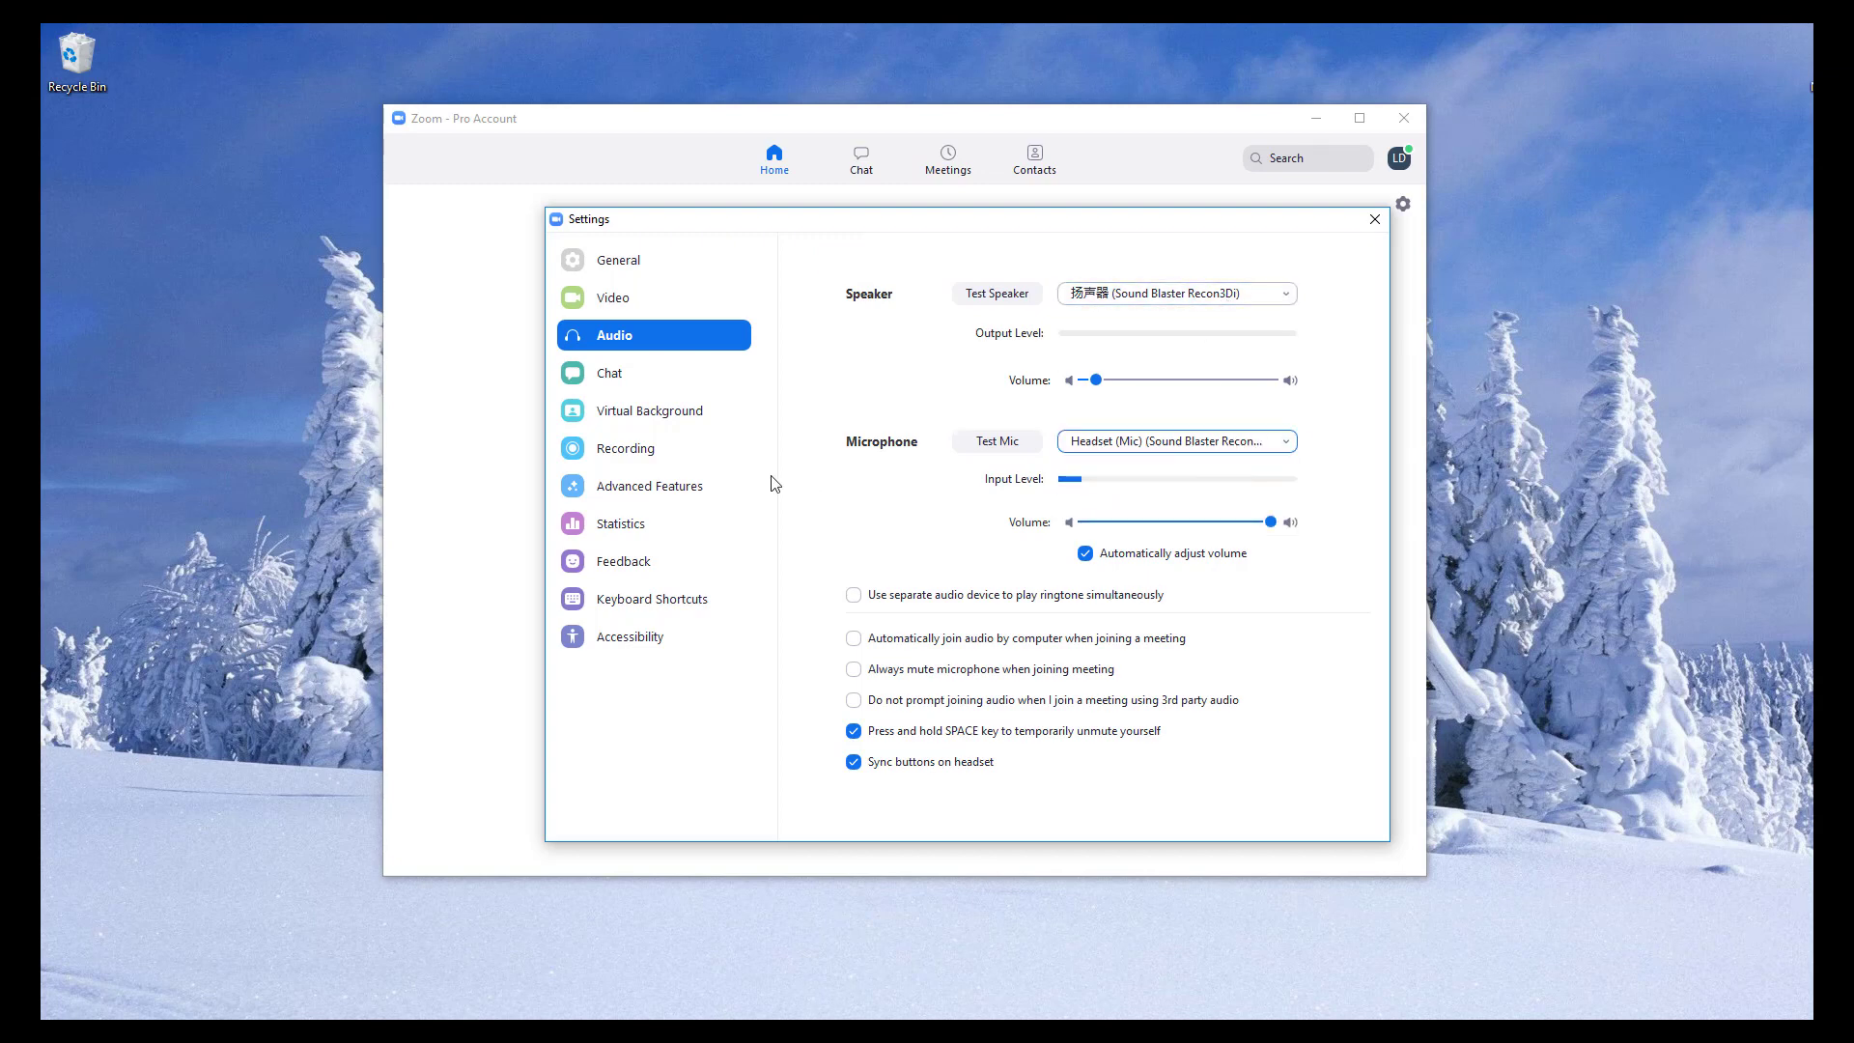
Set the virtual background to None and view the file chooser for adding a background image without picking one
left_click(633, 413)
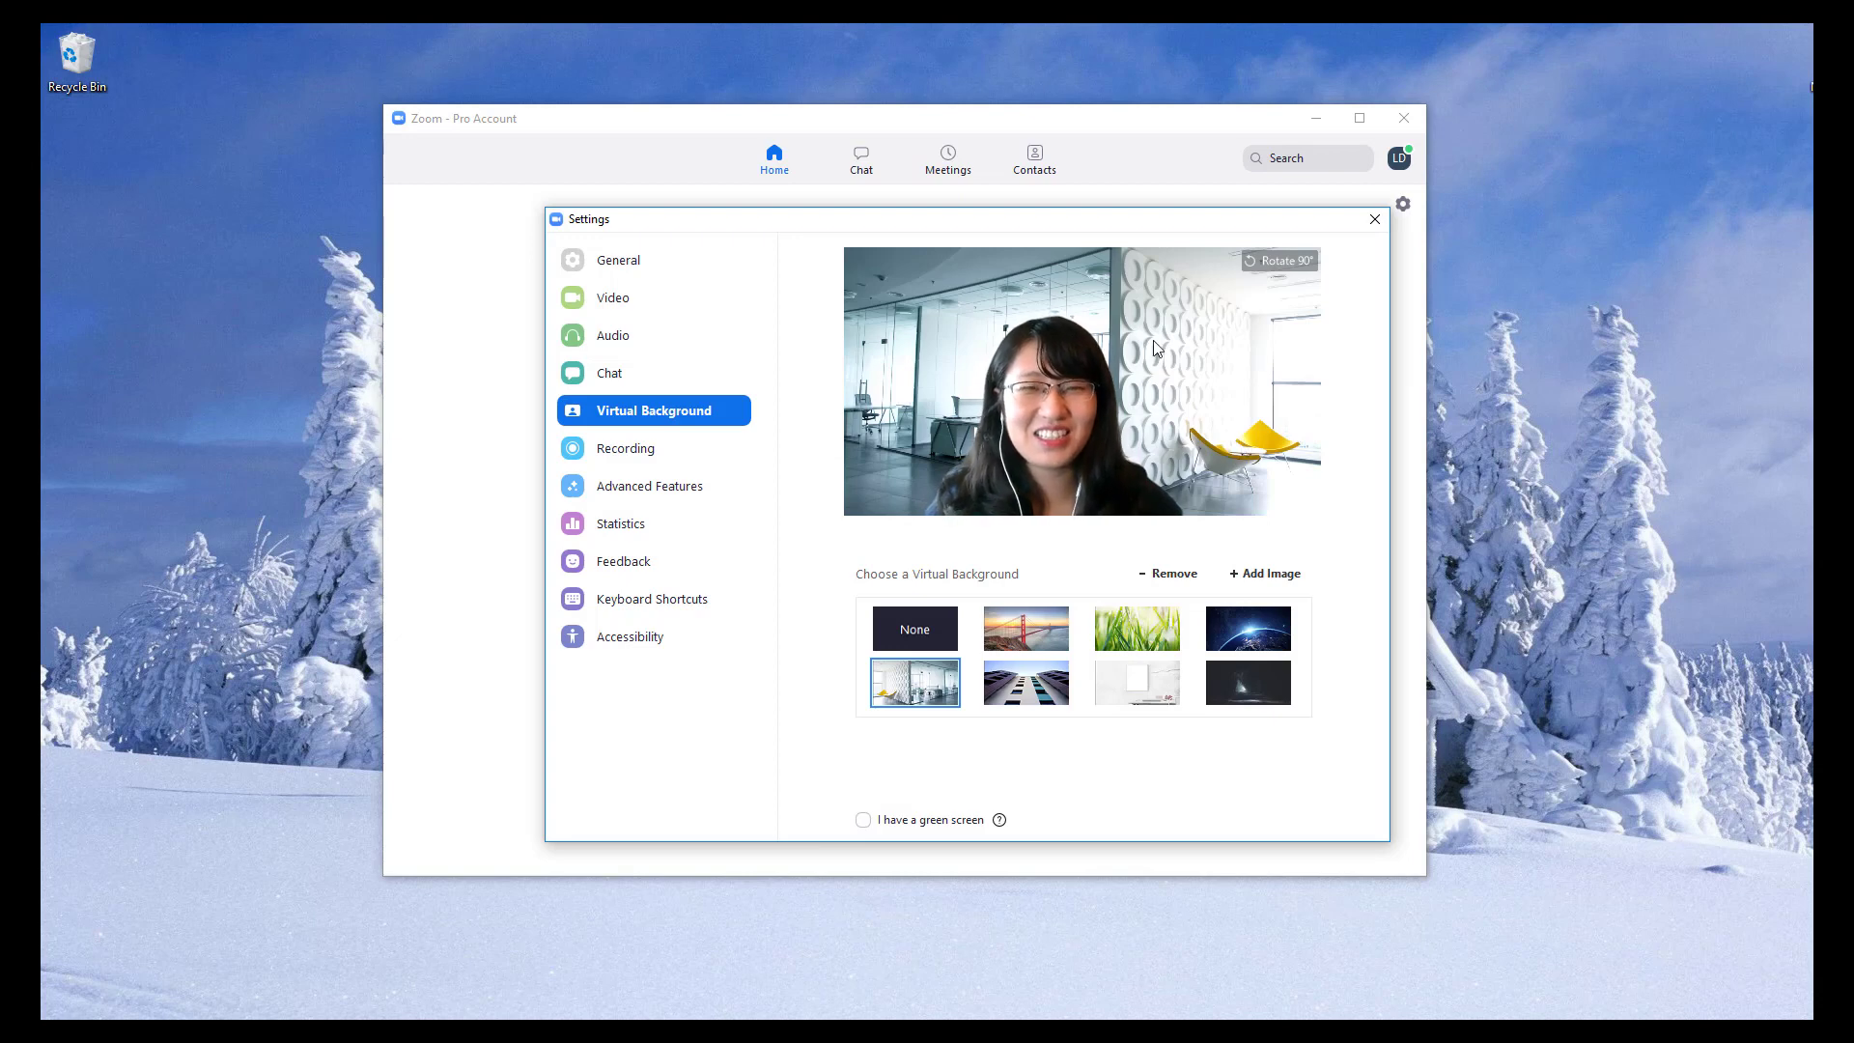
left_click(921, 625)
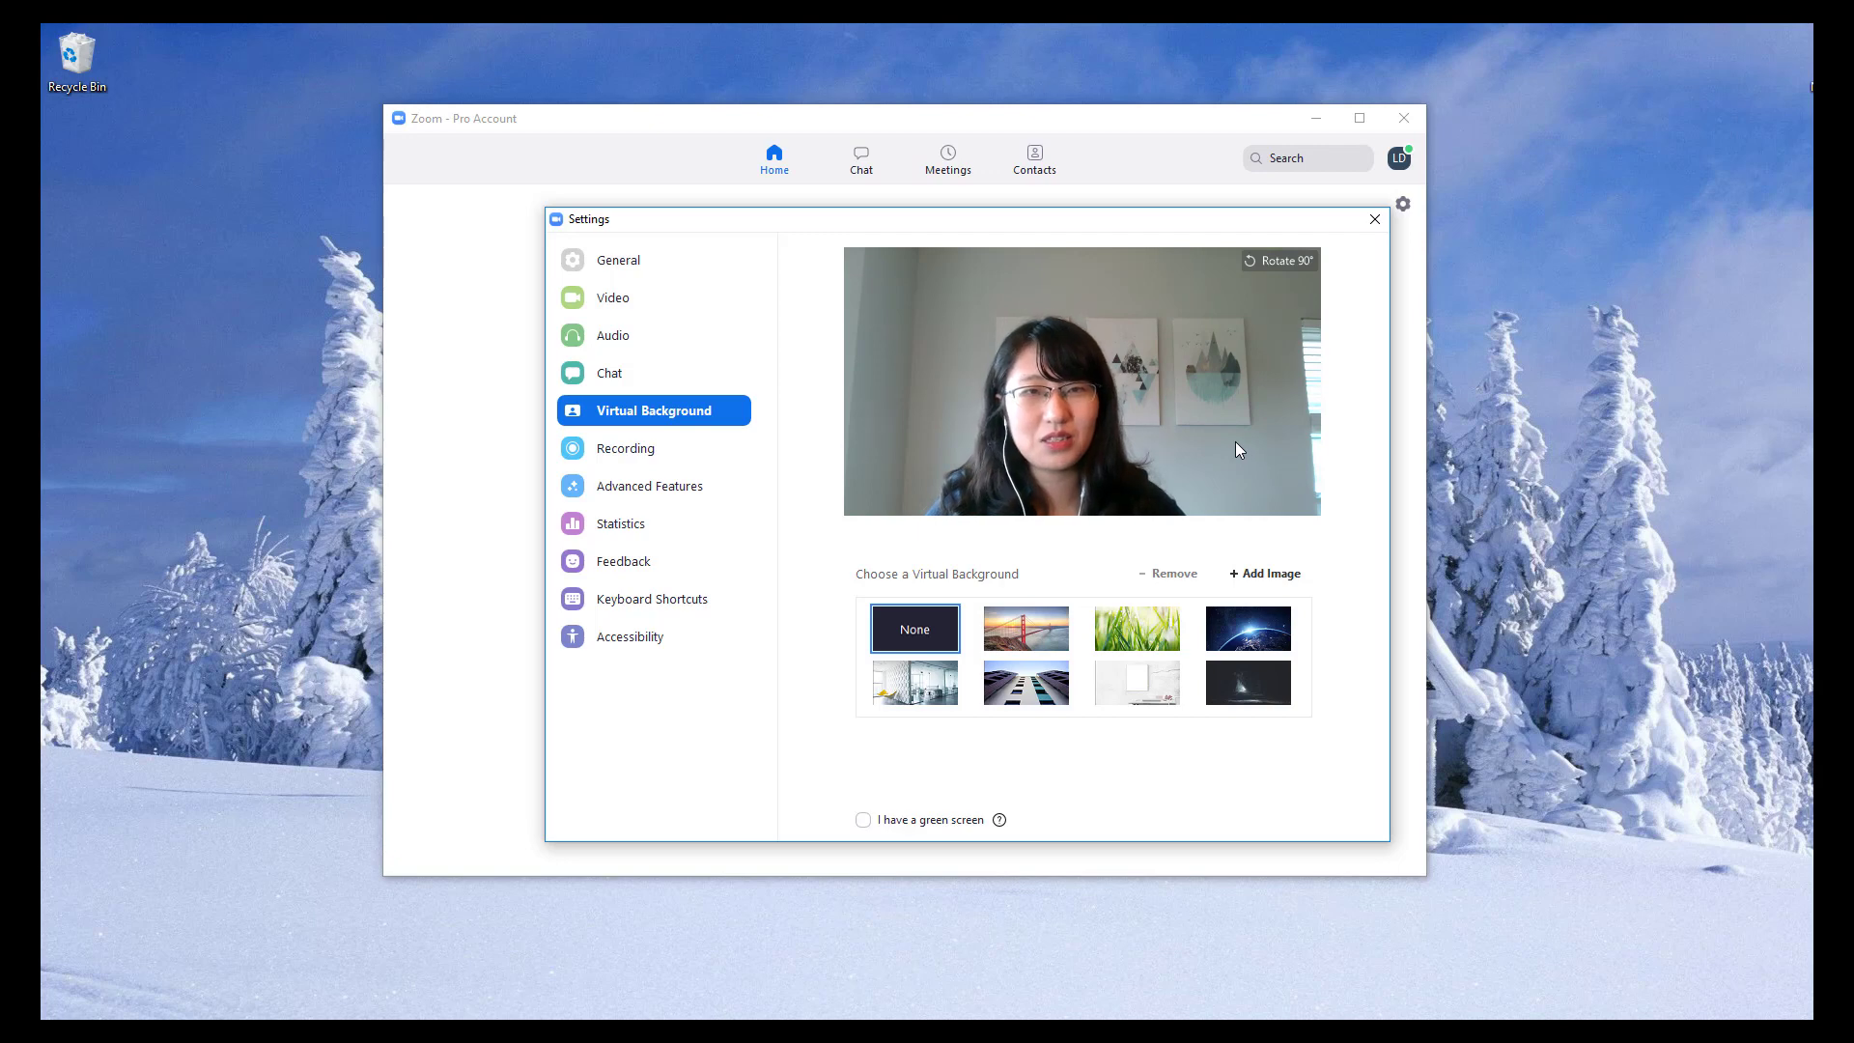
left_click(1241, 567)
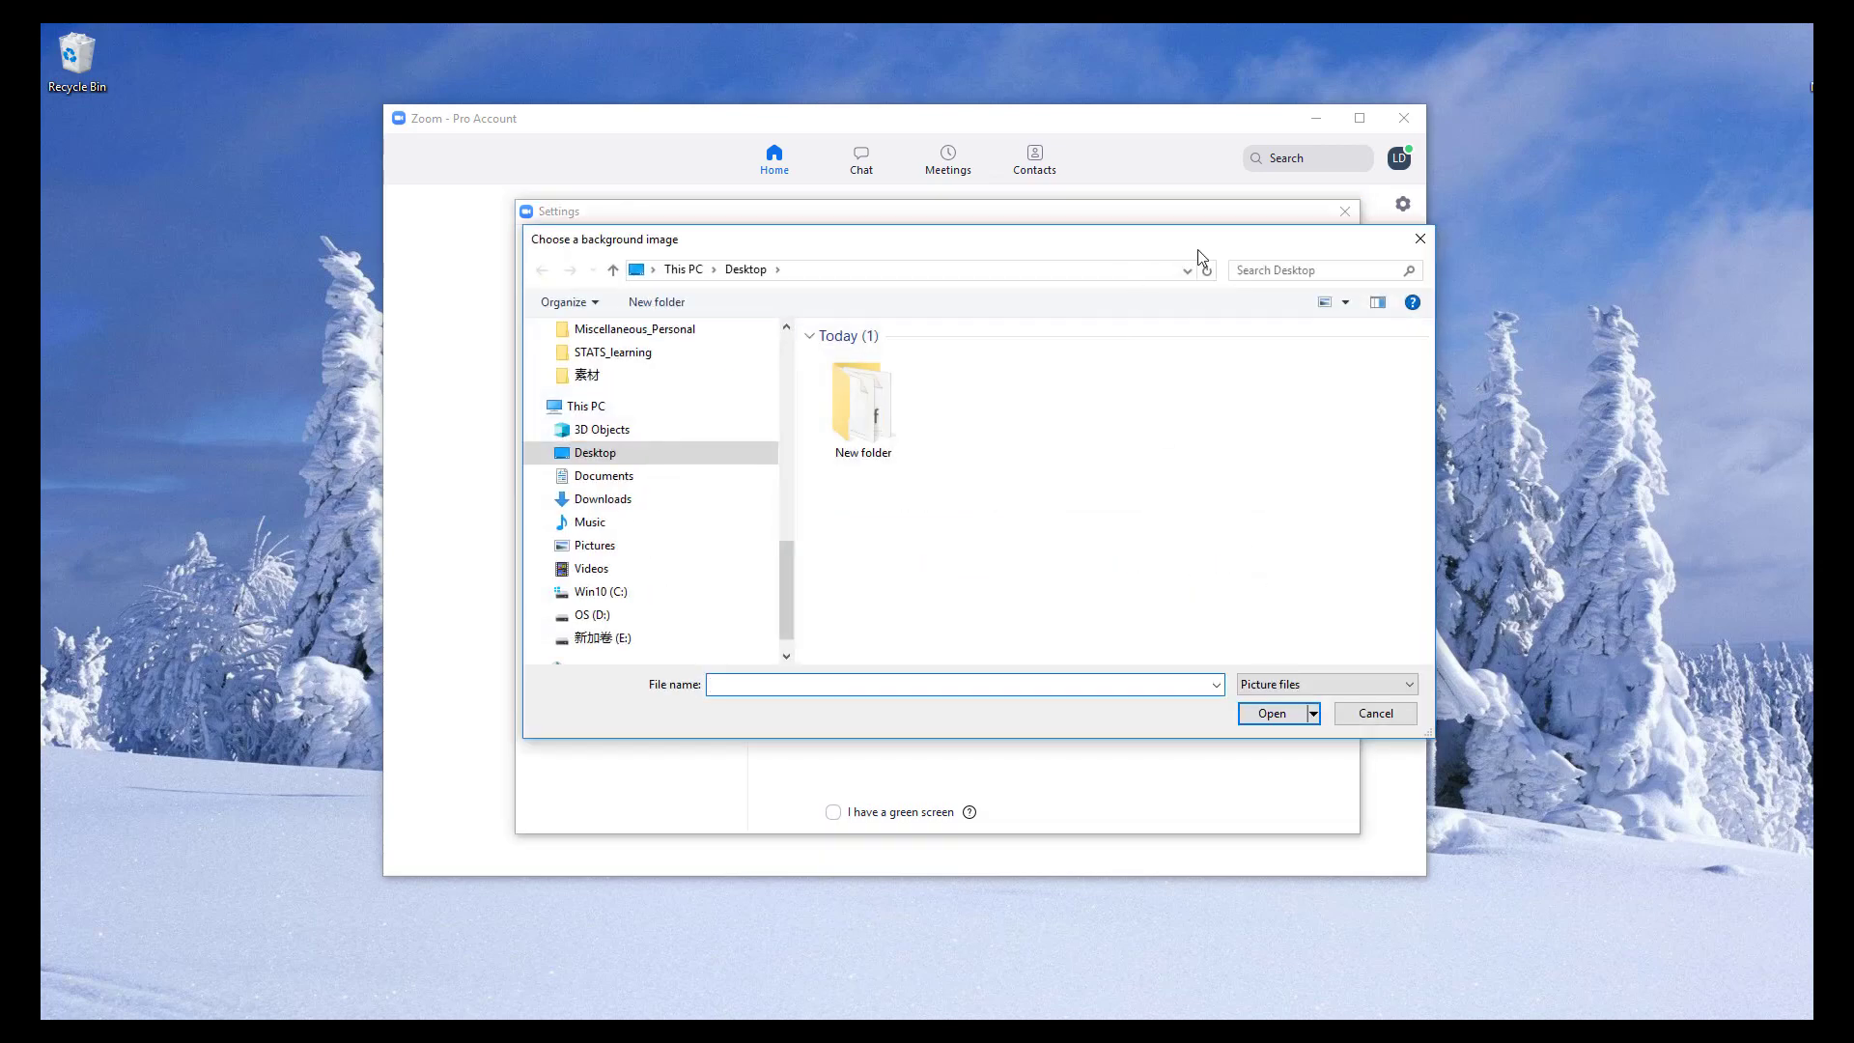
left_click(1419, 239)
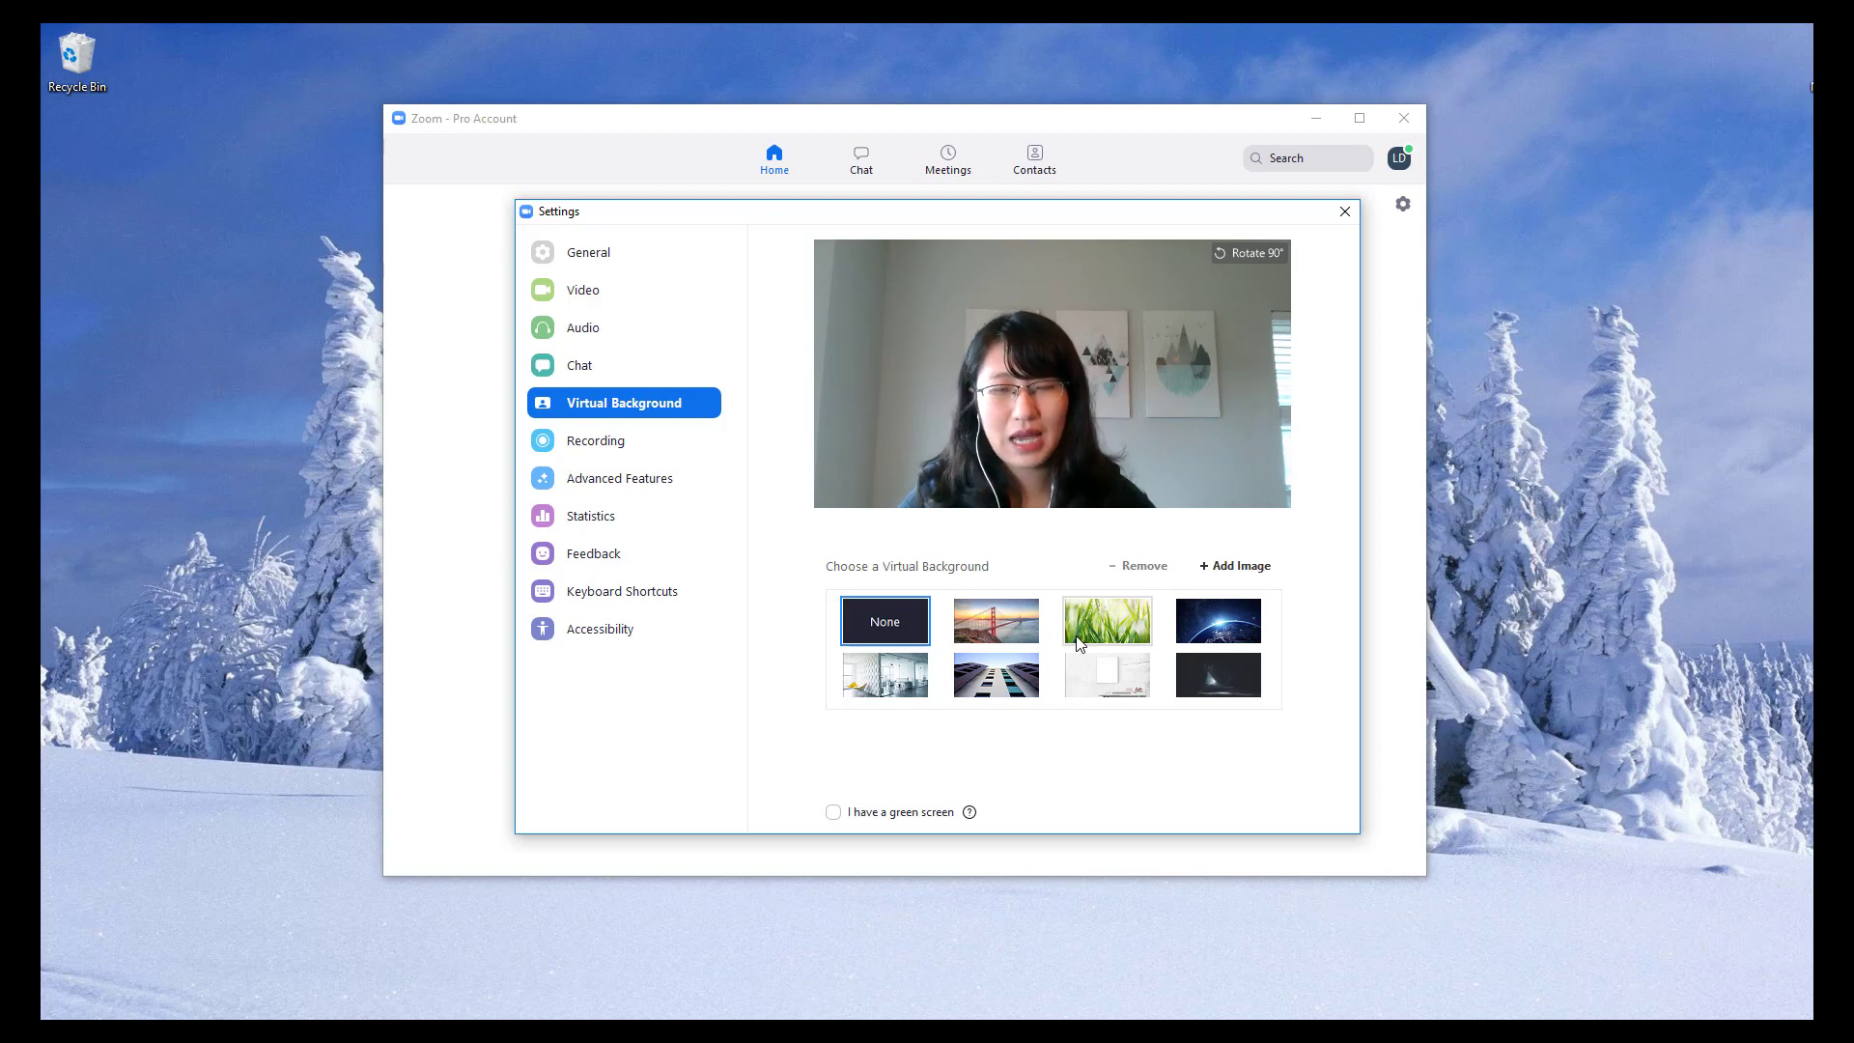
Try the high-rise building and glass office virtual backgrounds, and choose the white room image with the blank frame
left_click(1014, 684)
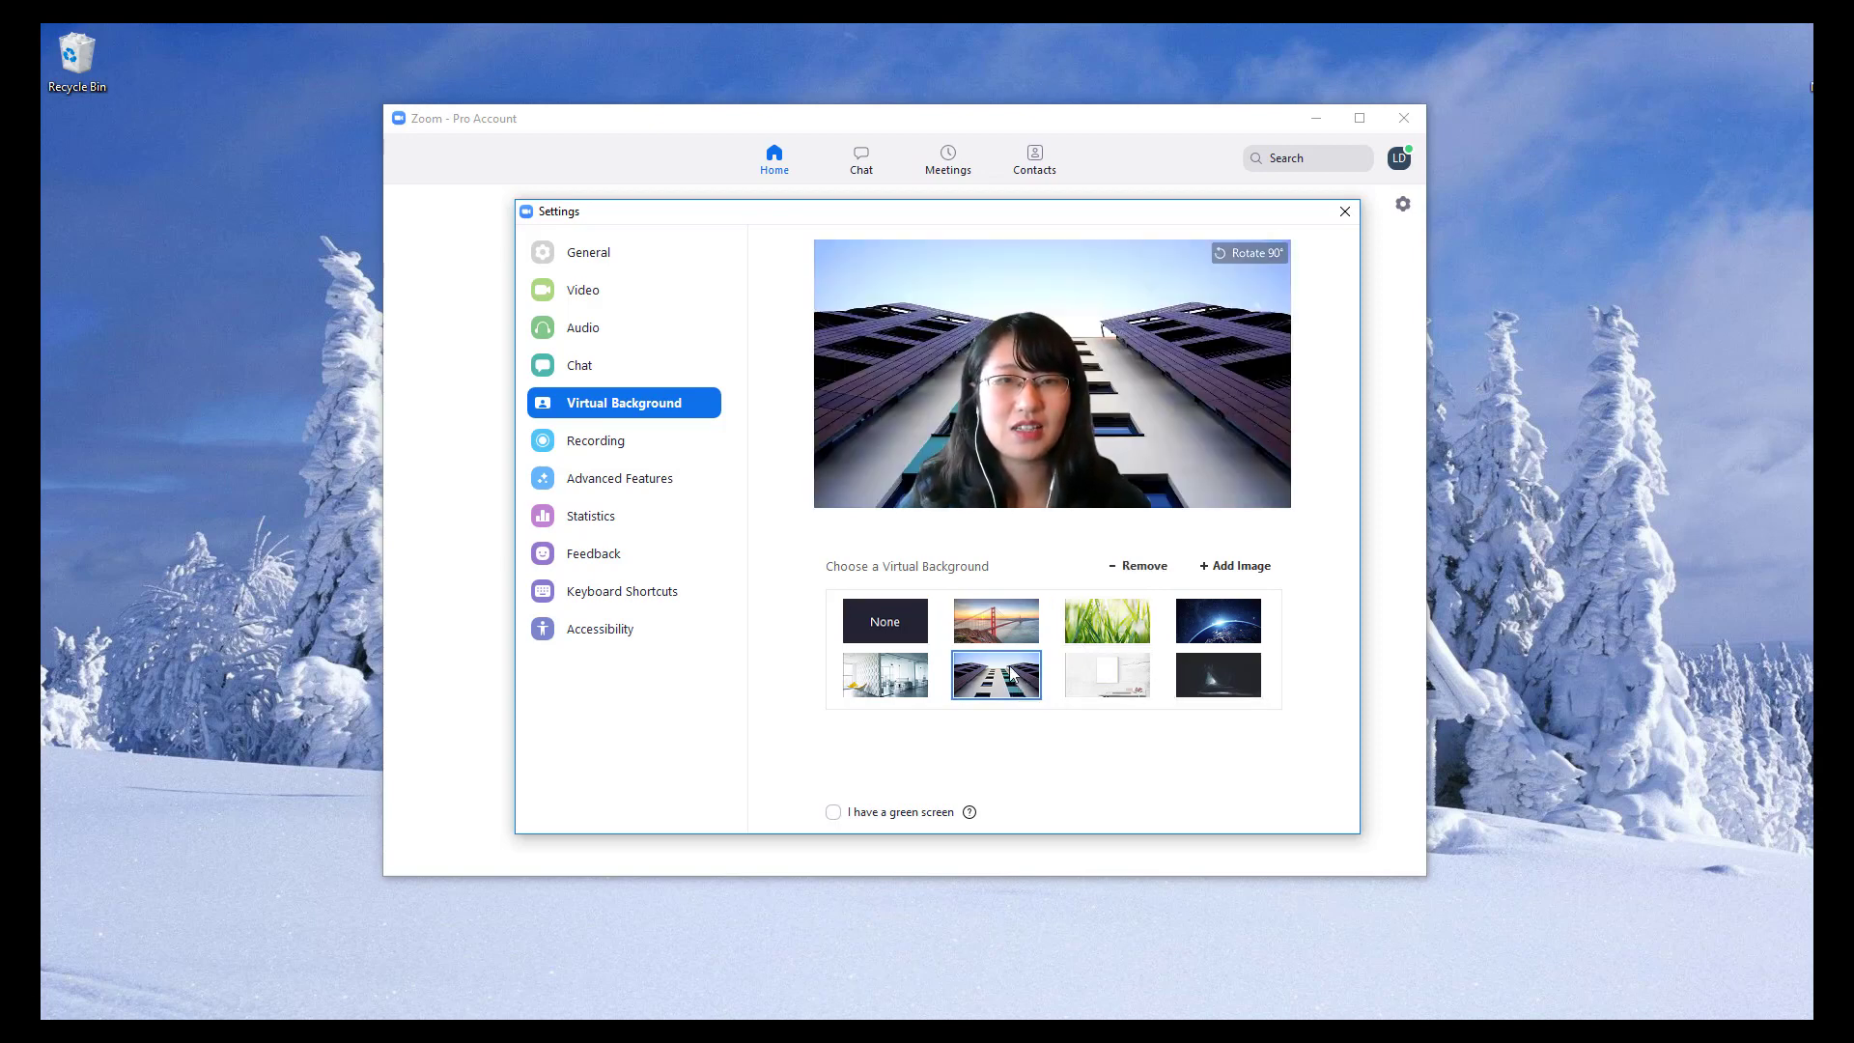
left_click(893, 681)
left_click(995, 680)
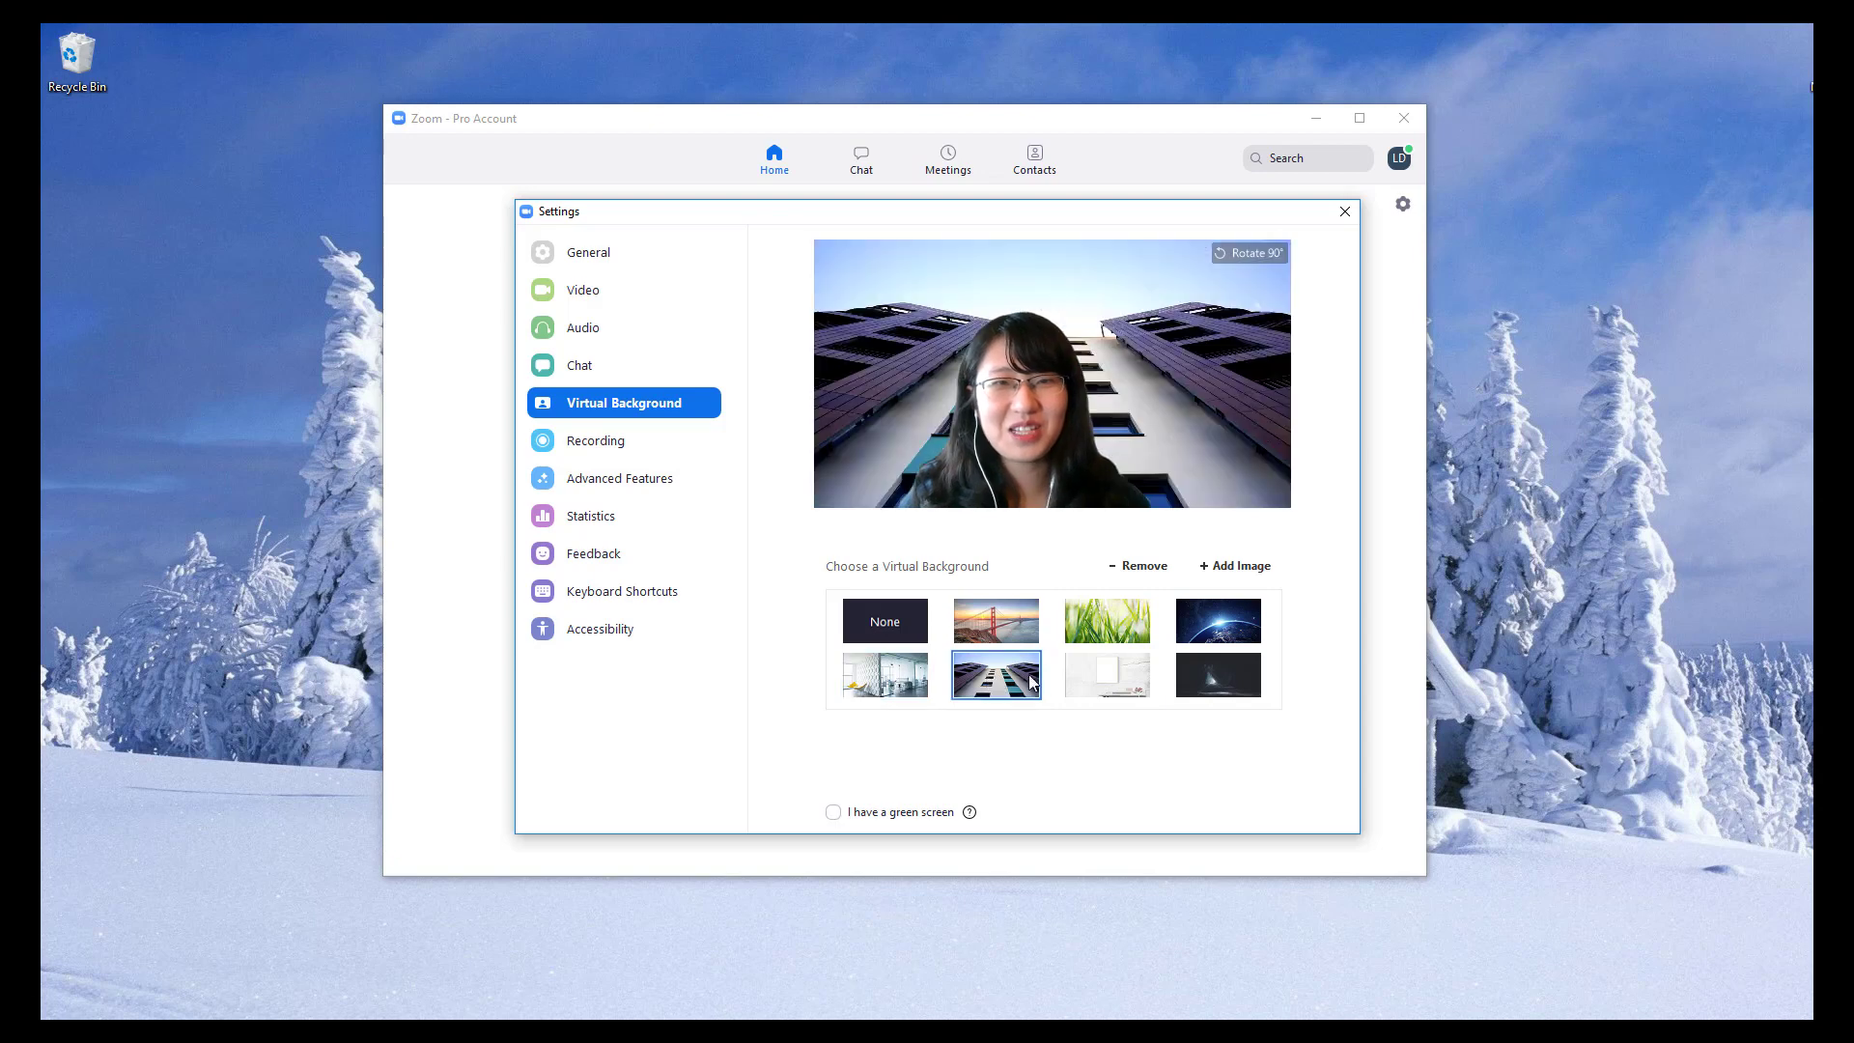
left_click(1080, 682)
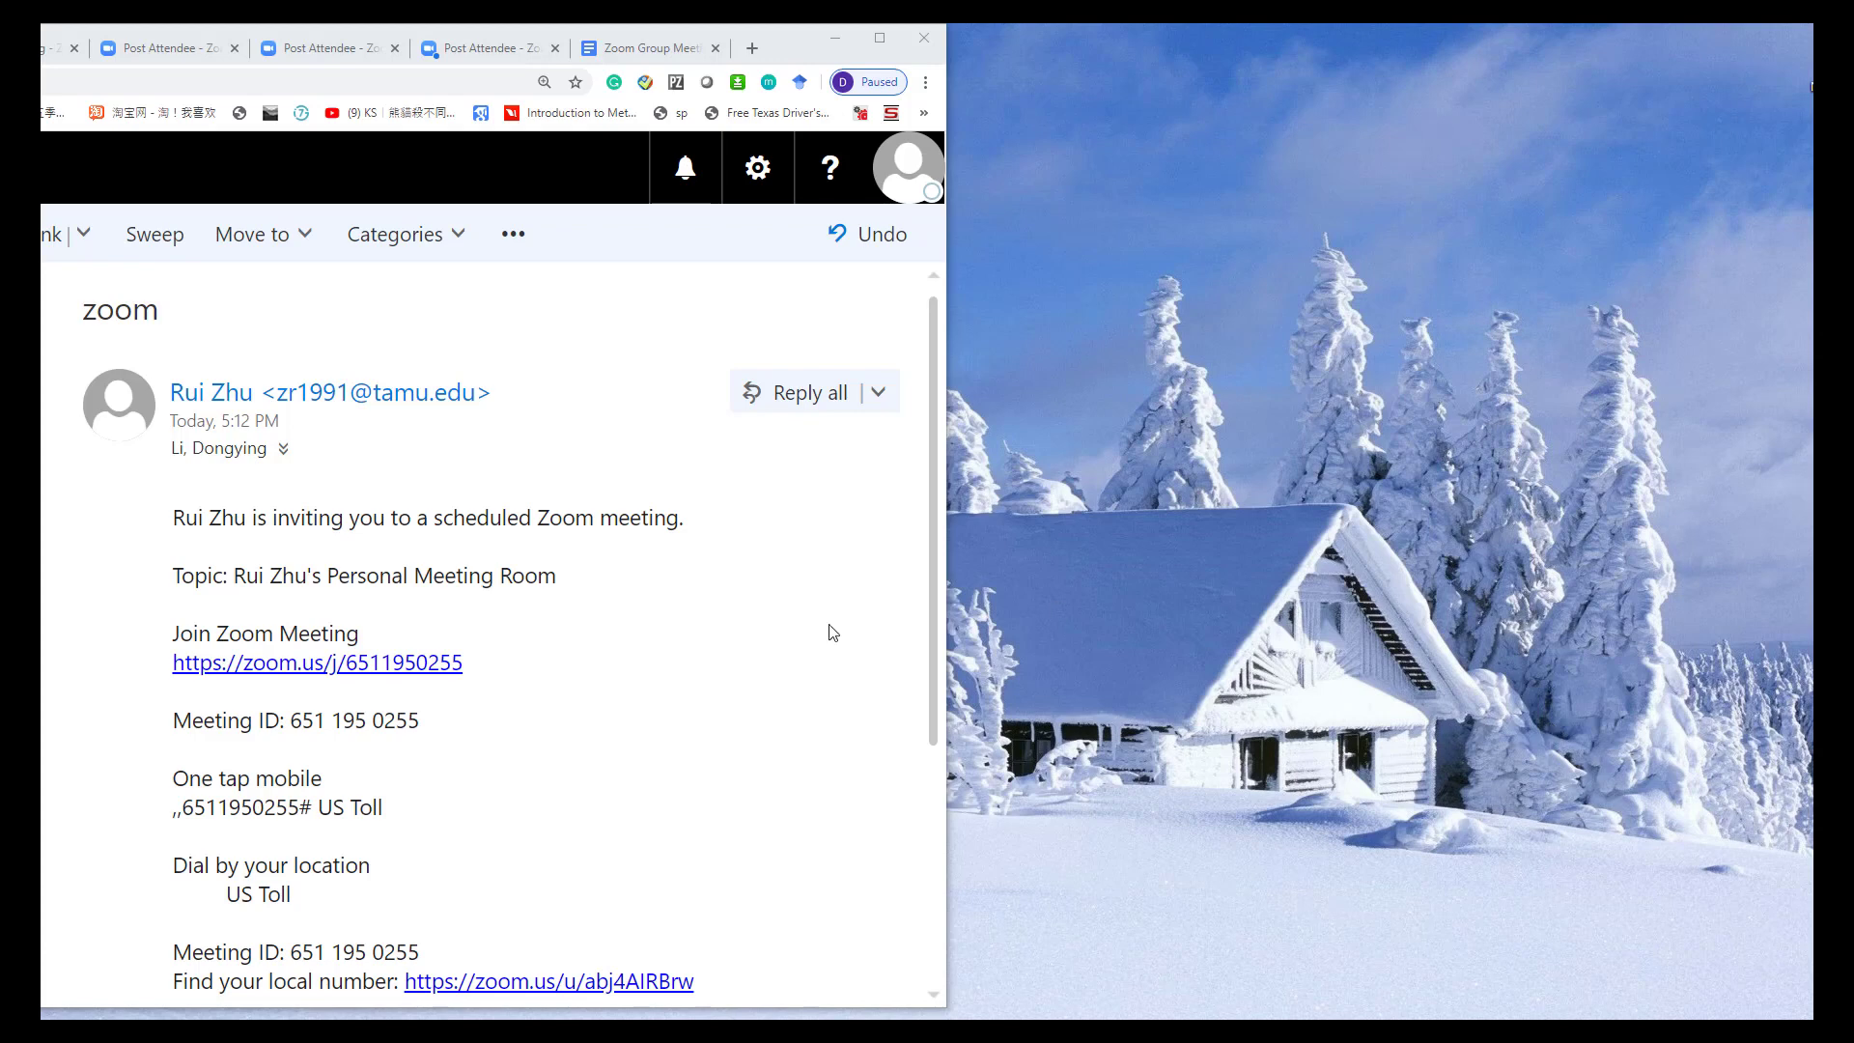
Join the scheduled meeting from the e-mail invitation link in Zoom Meetings and connect with computer audio
left_click(322, 676)
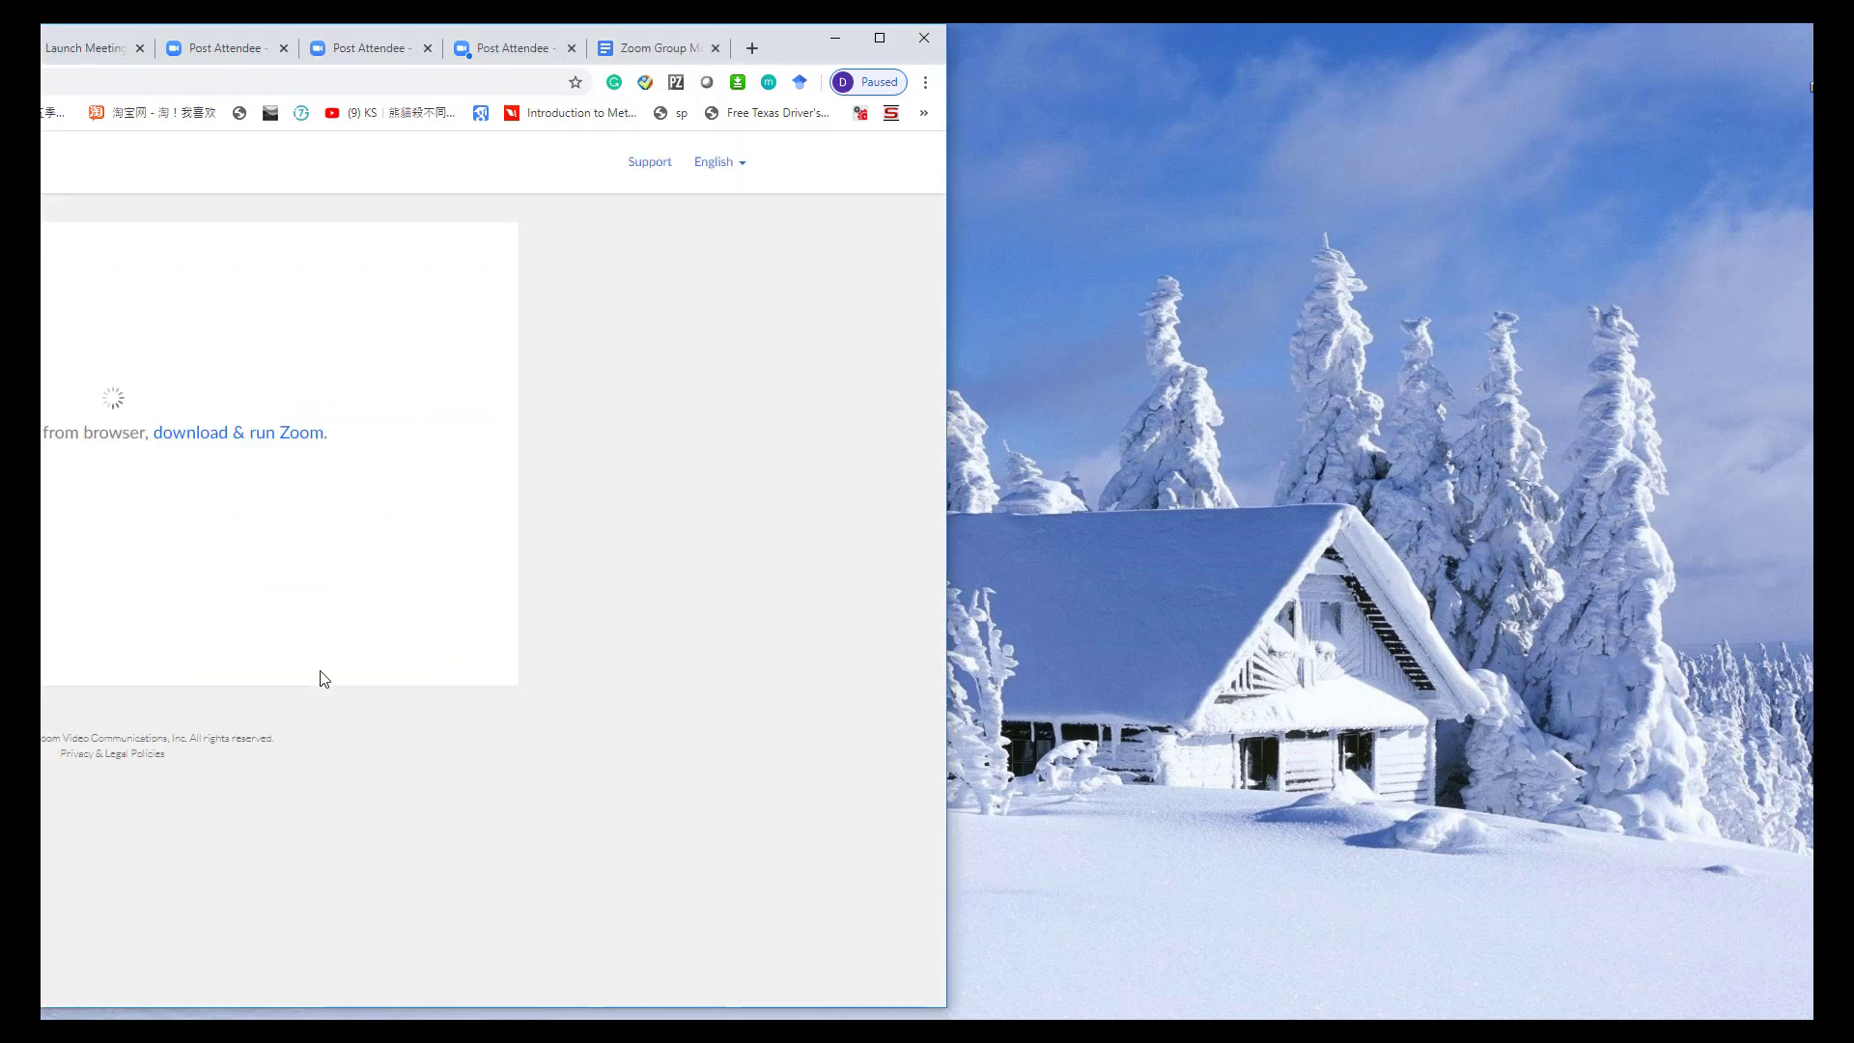
left_click_drag(774, 37, 1151, 44)
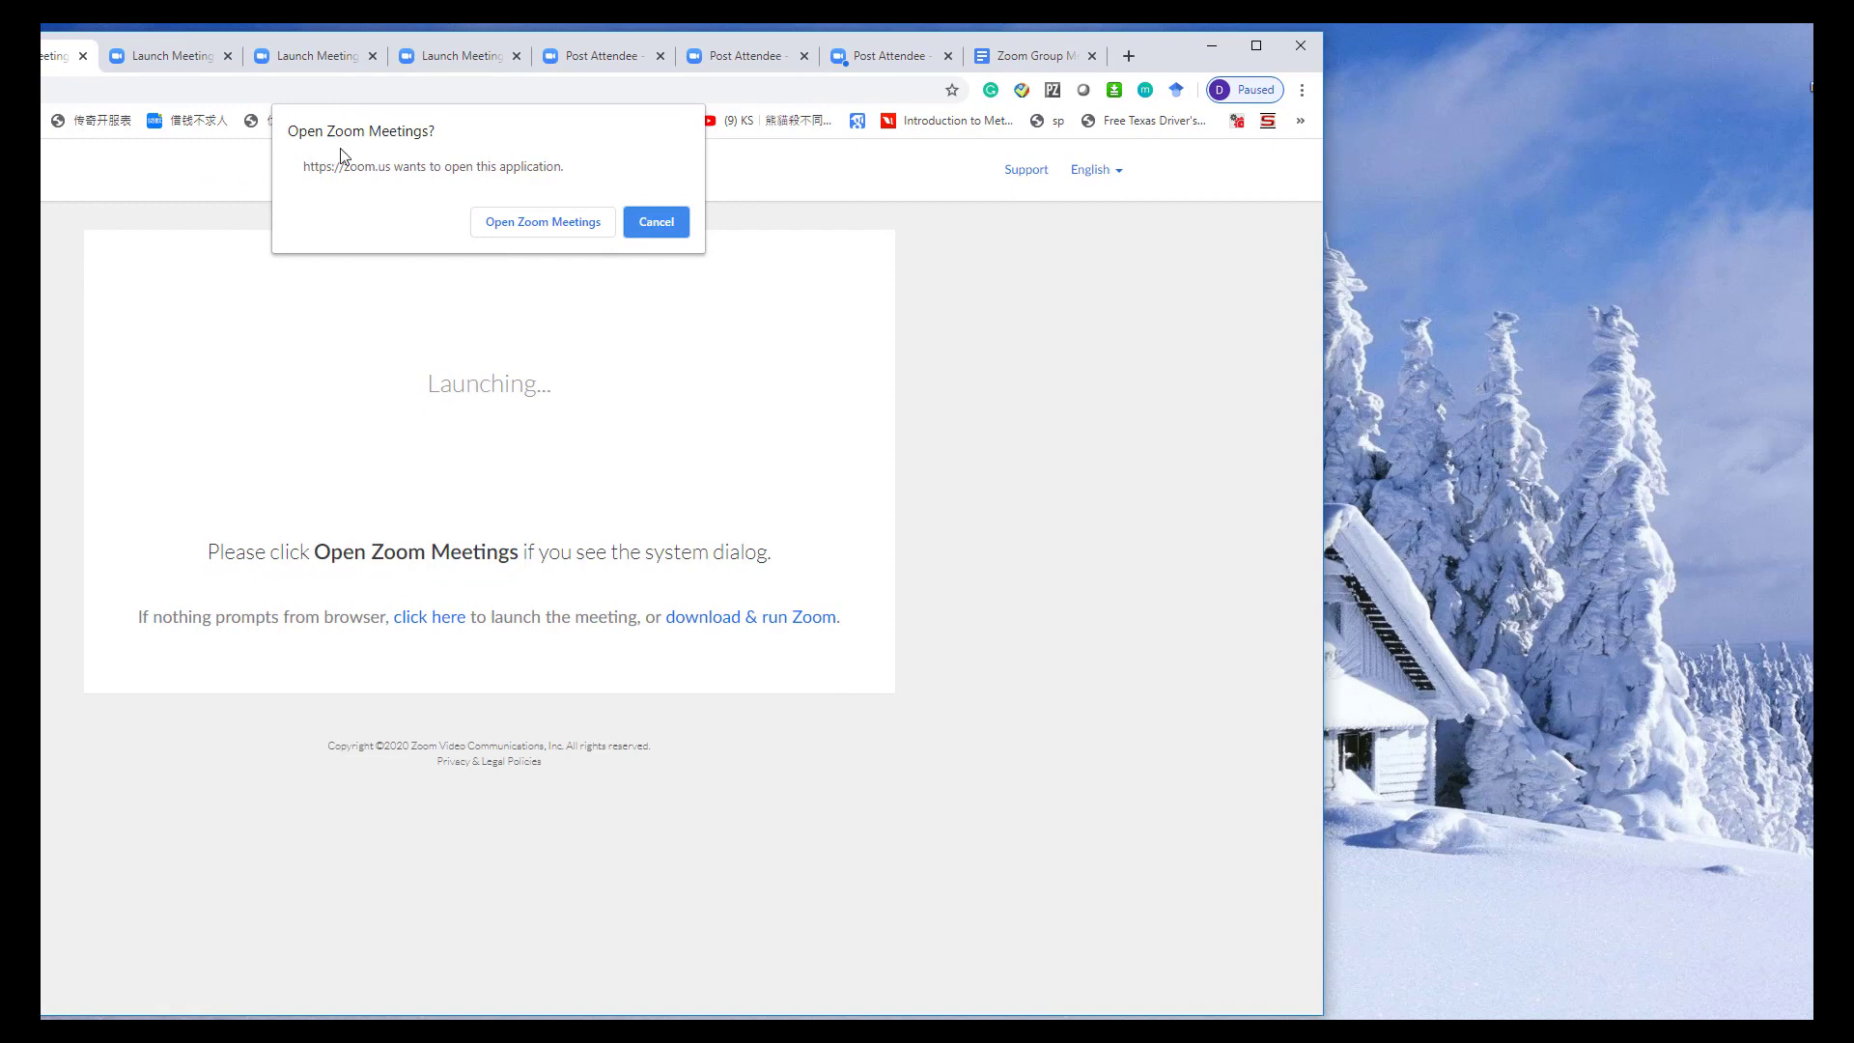
left_click(544, 228)
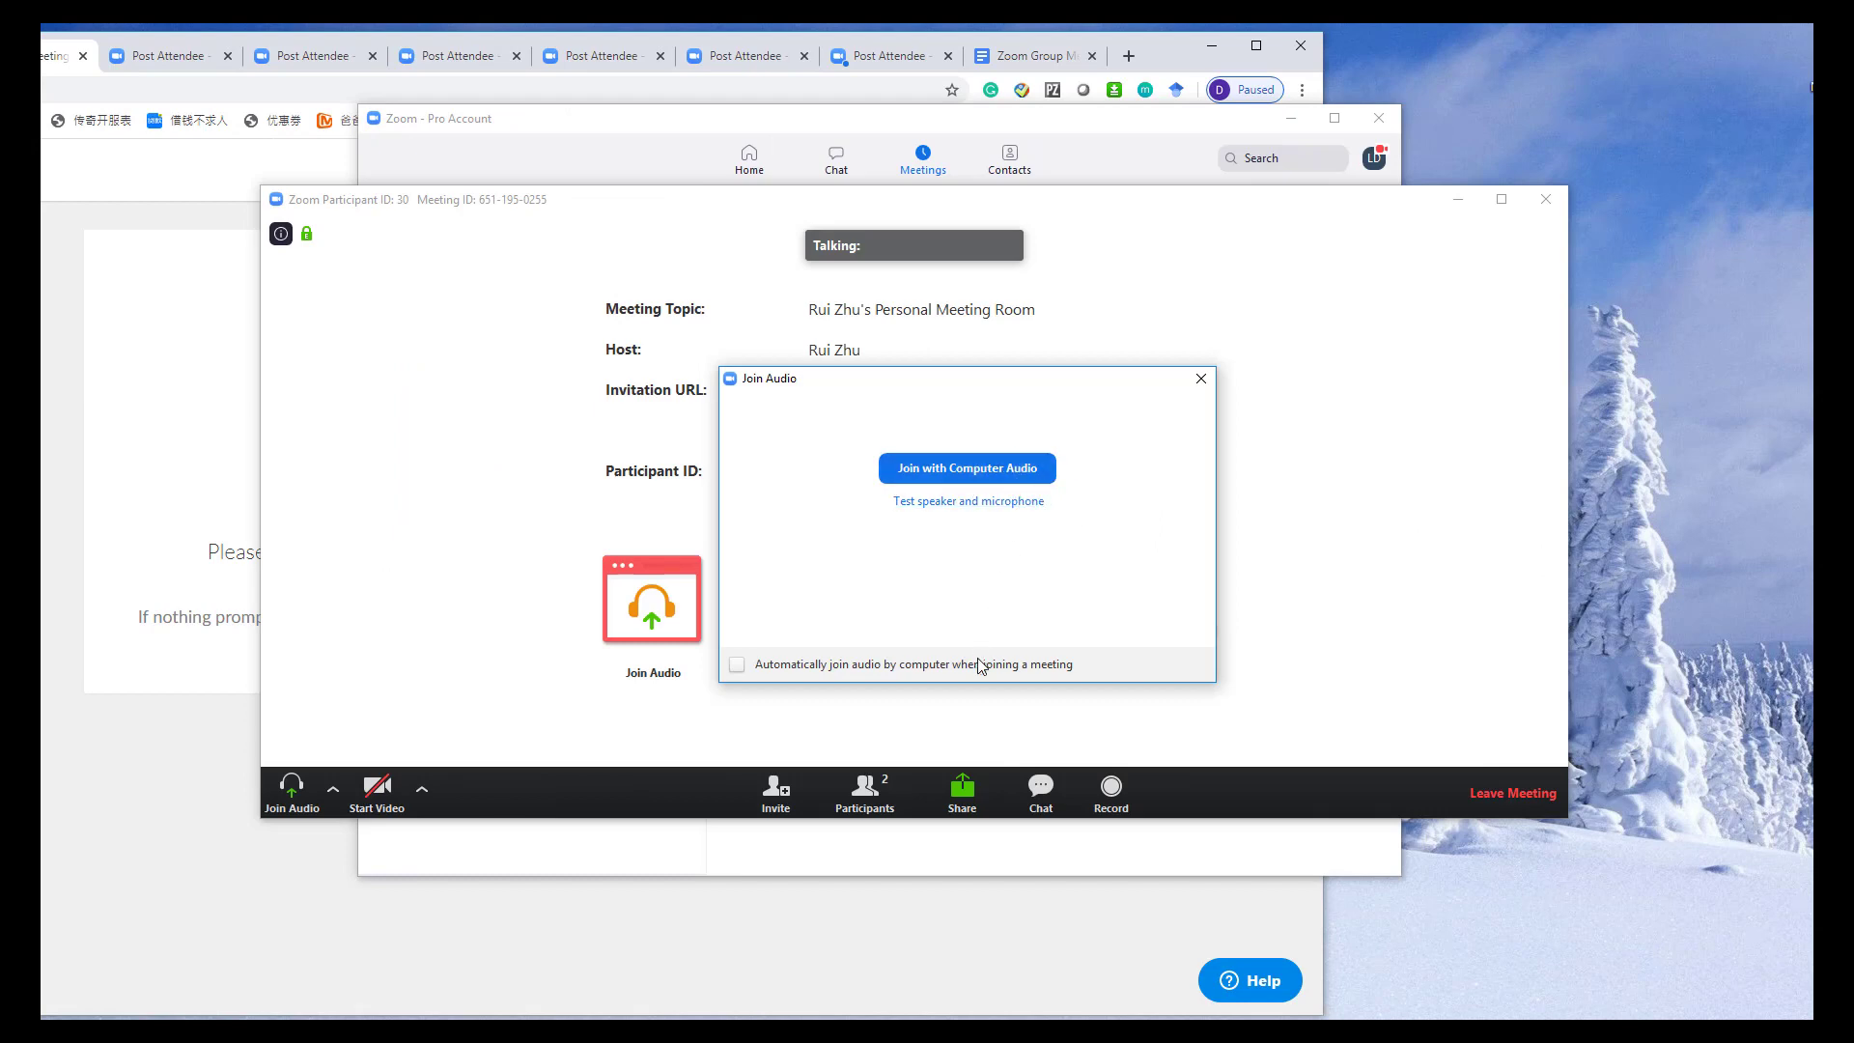
key("Return")
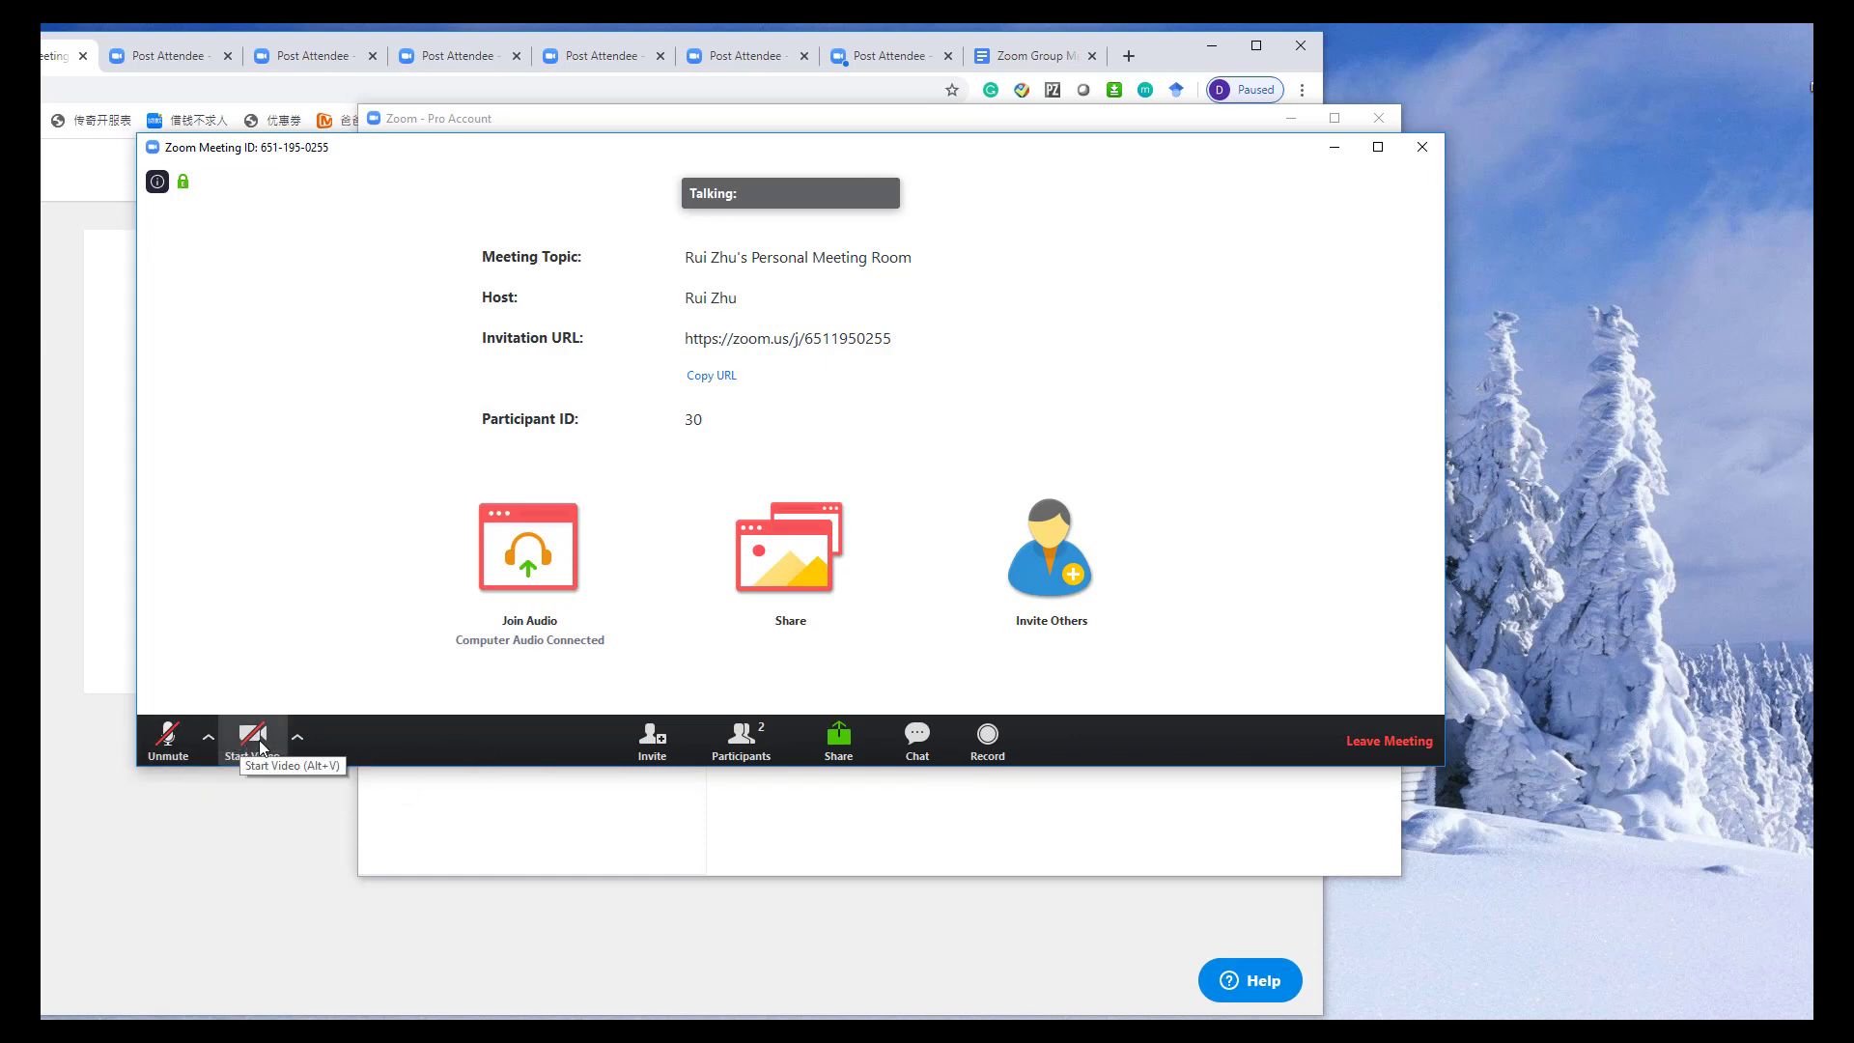
Enlarge the meeting to fill the screen with the participants list displayed, and start the camera video
key("alt+f")
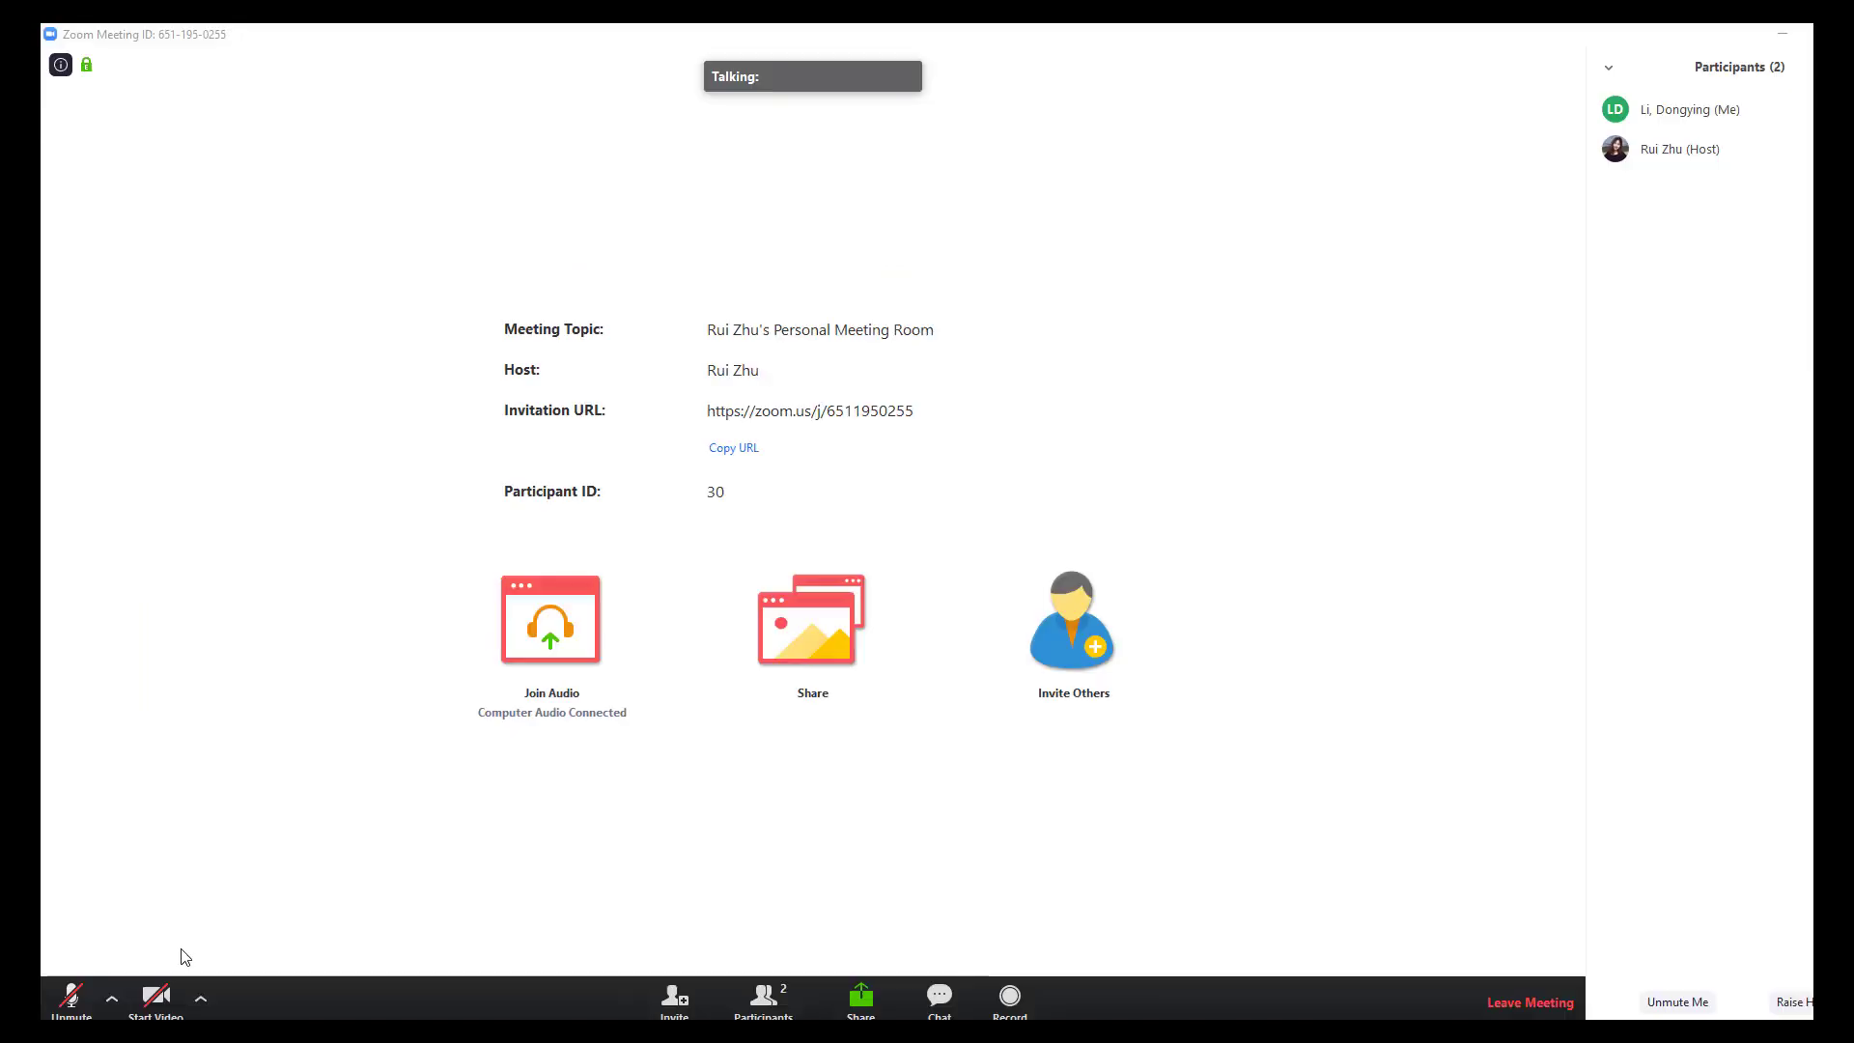
left_click(163, 1004)
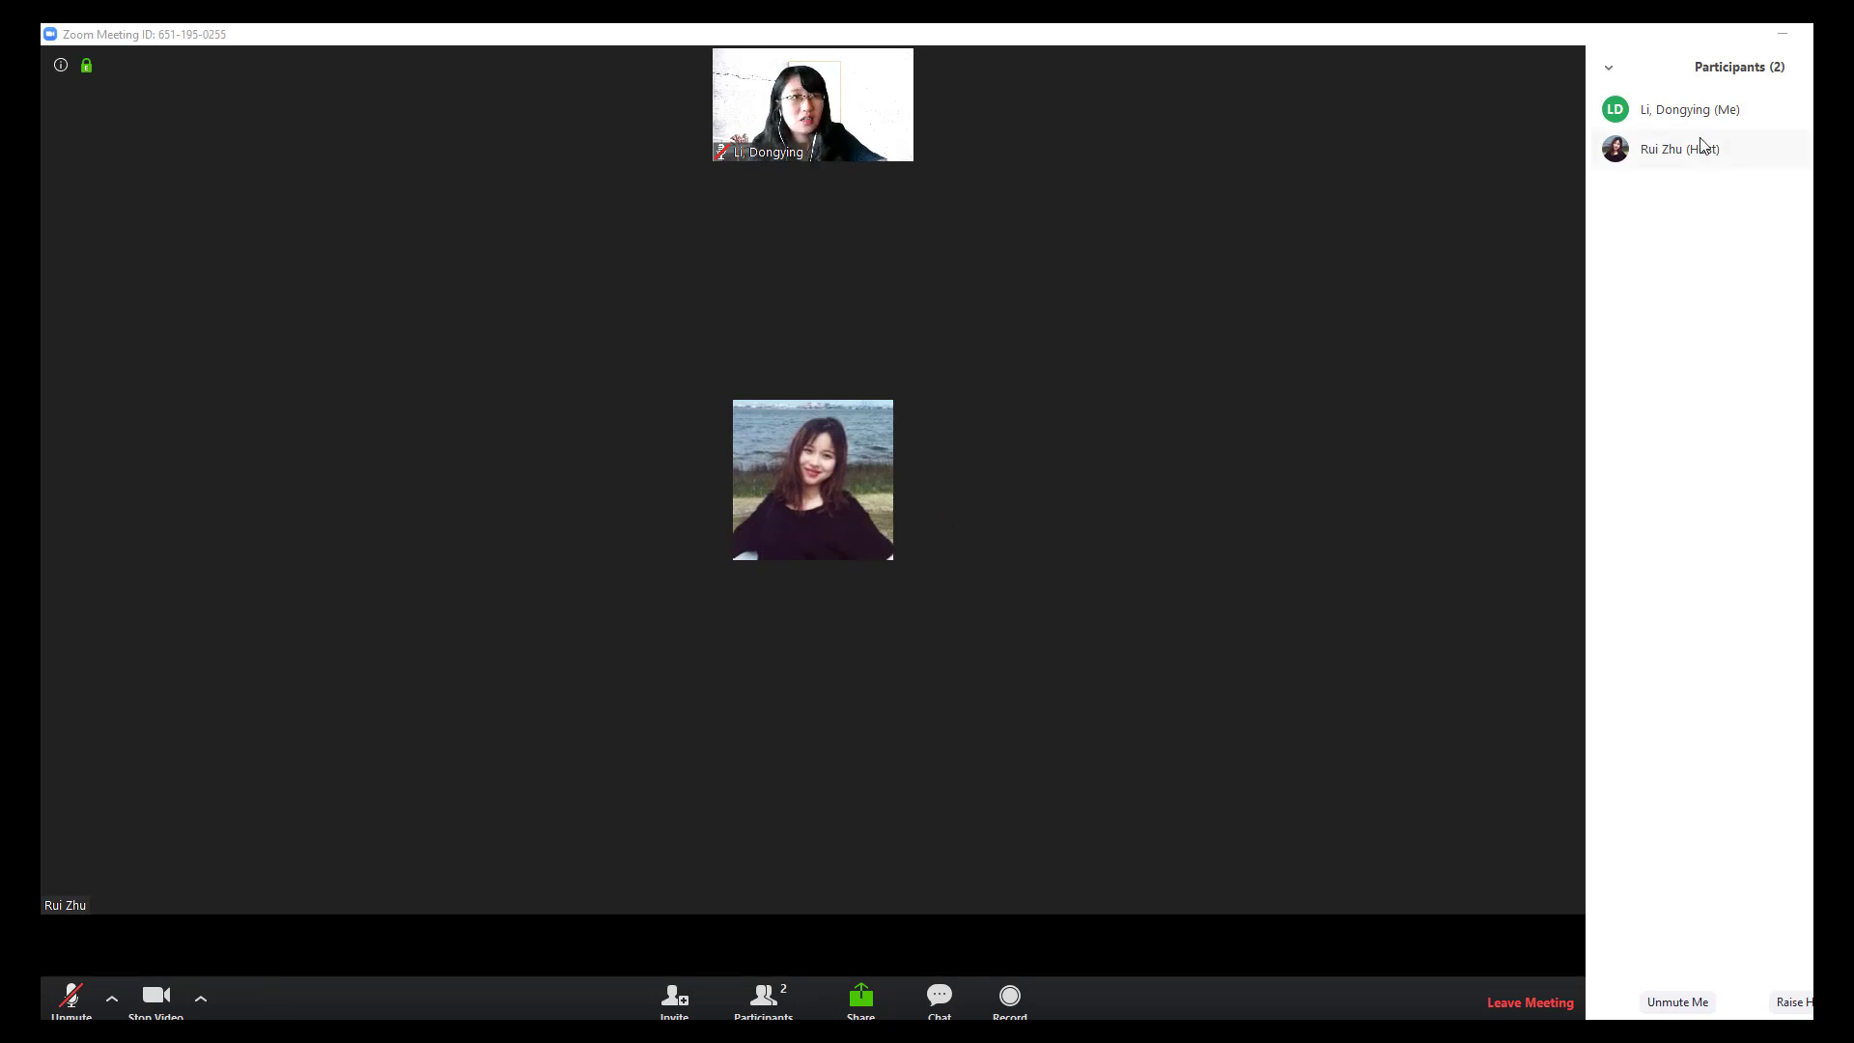
mouse_move(1729, 121)
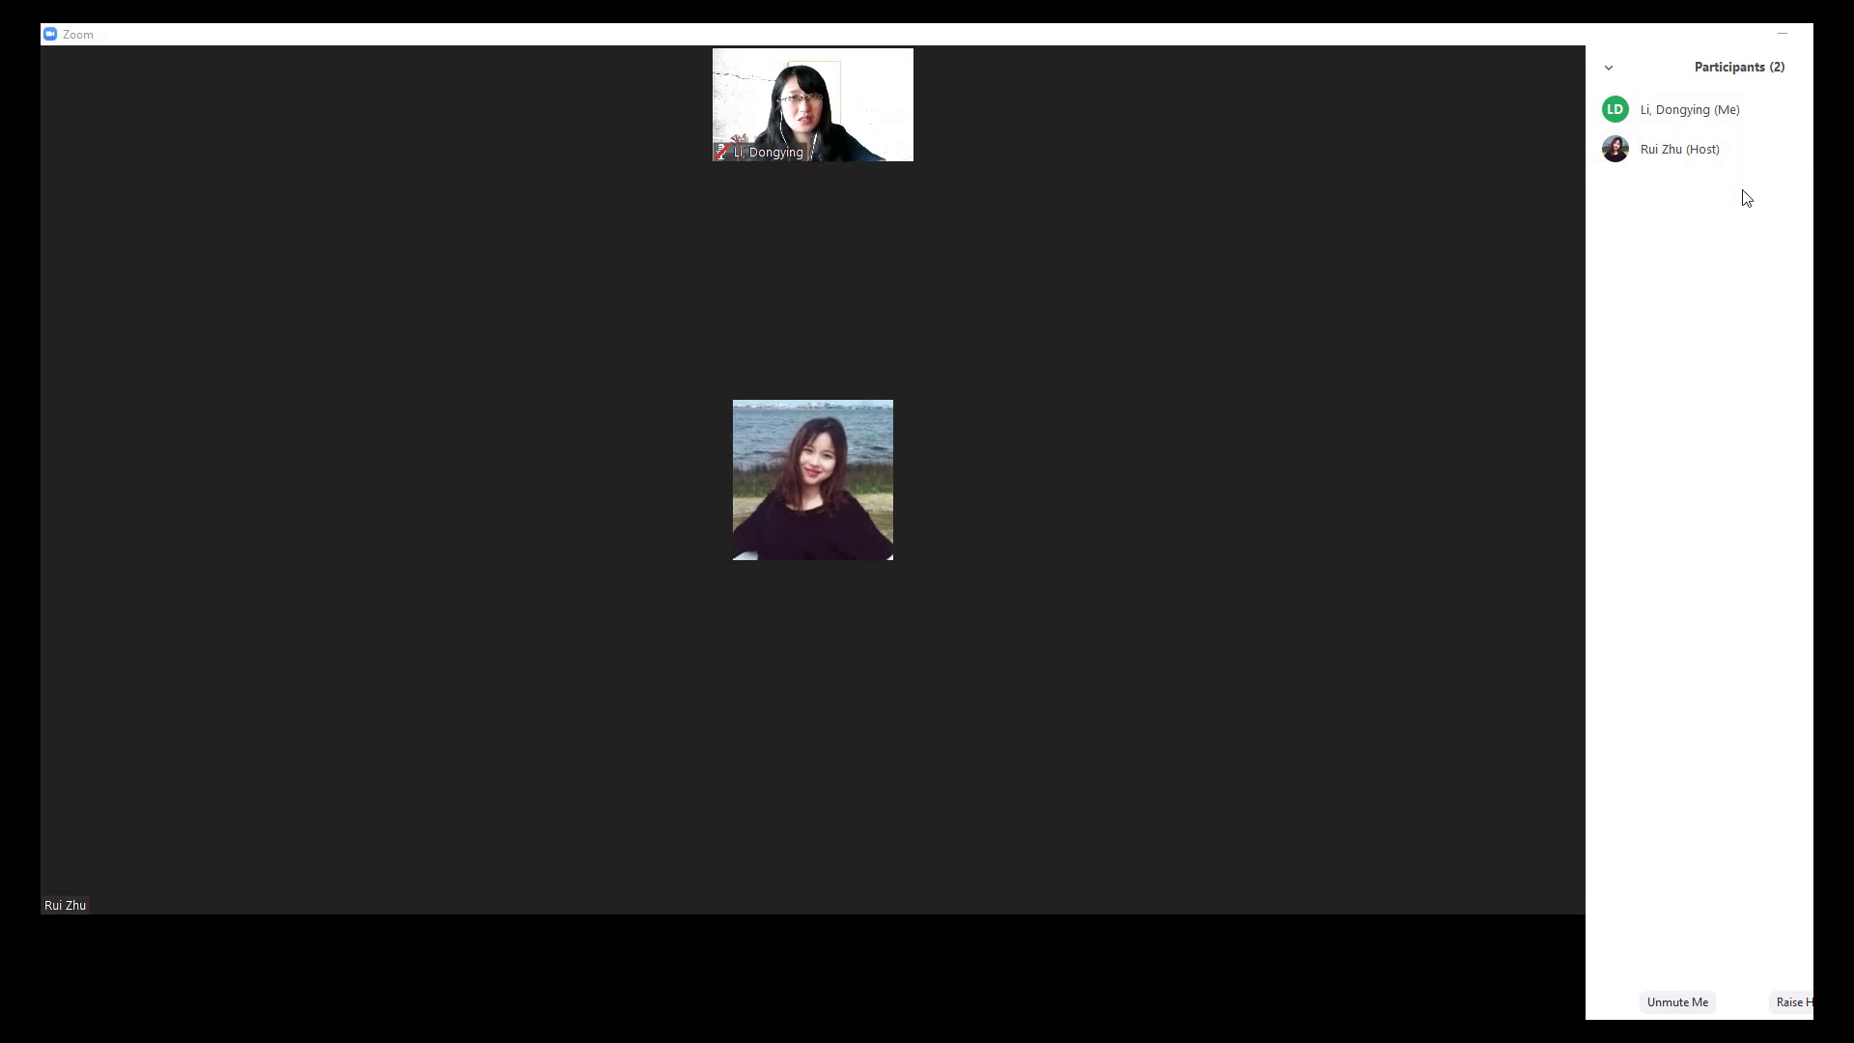
mouse_move(1063, 612)
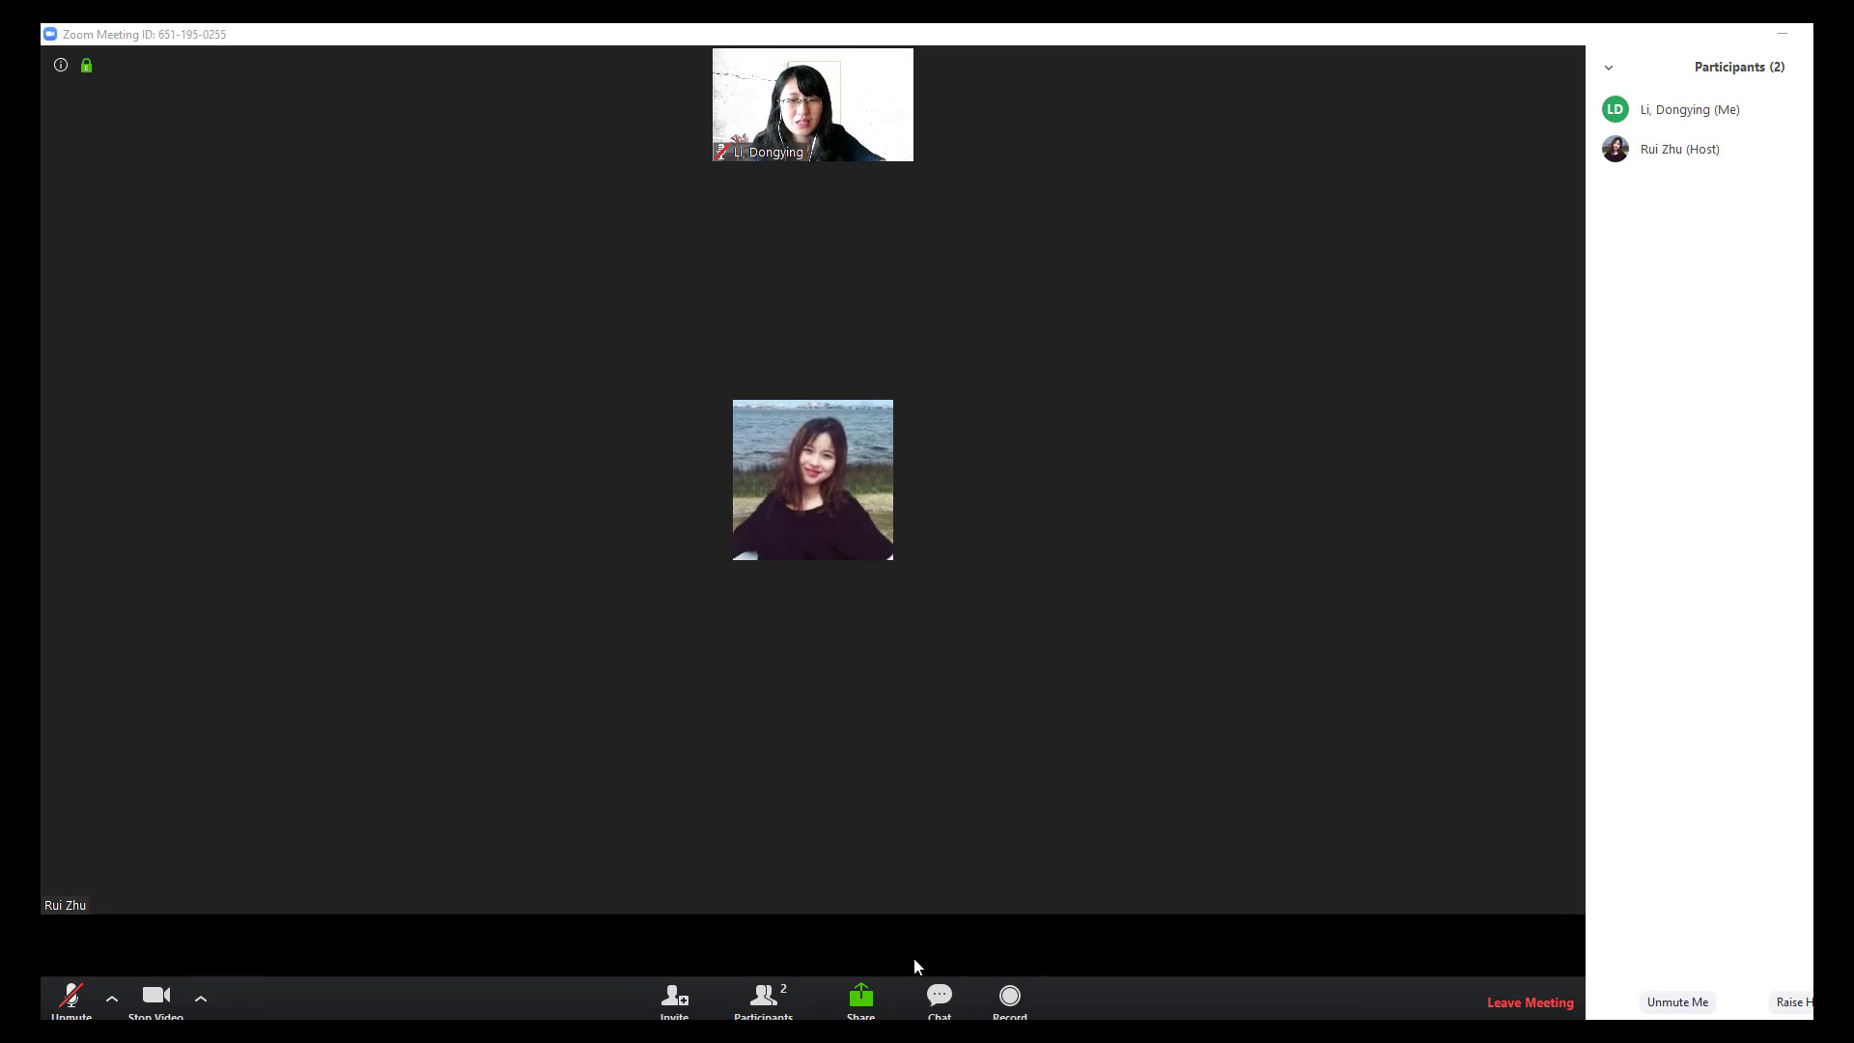
Send the message "Hello" to everyone in the meeting's group chat
left_click(940, 997)
type("Hello")
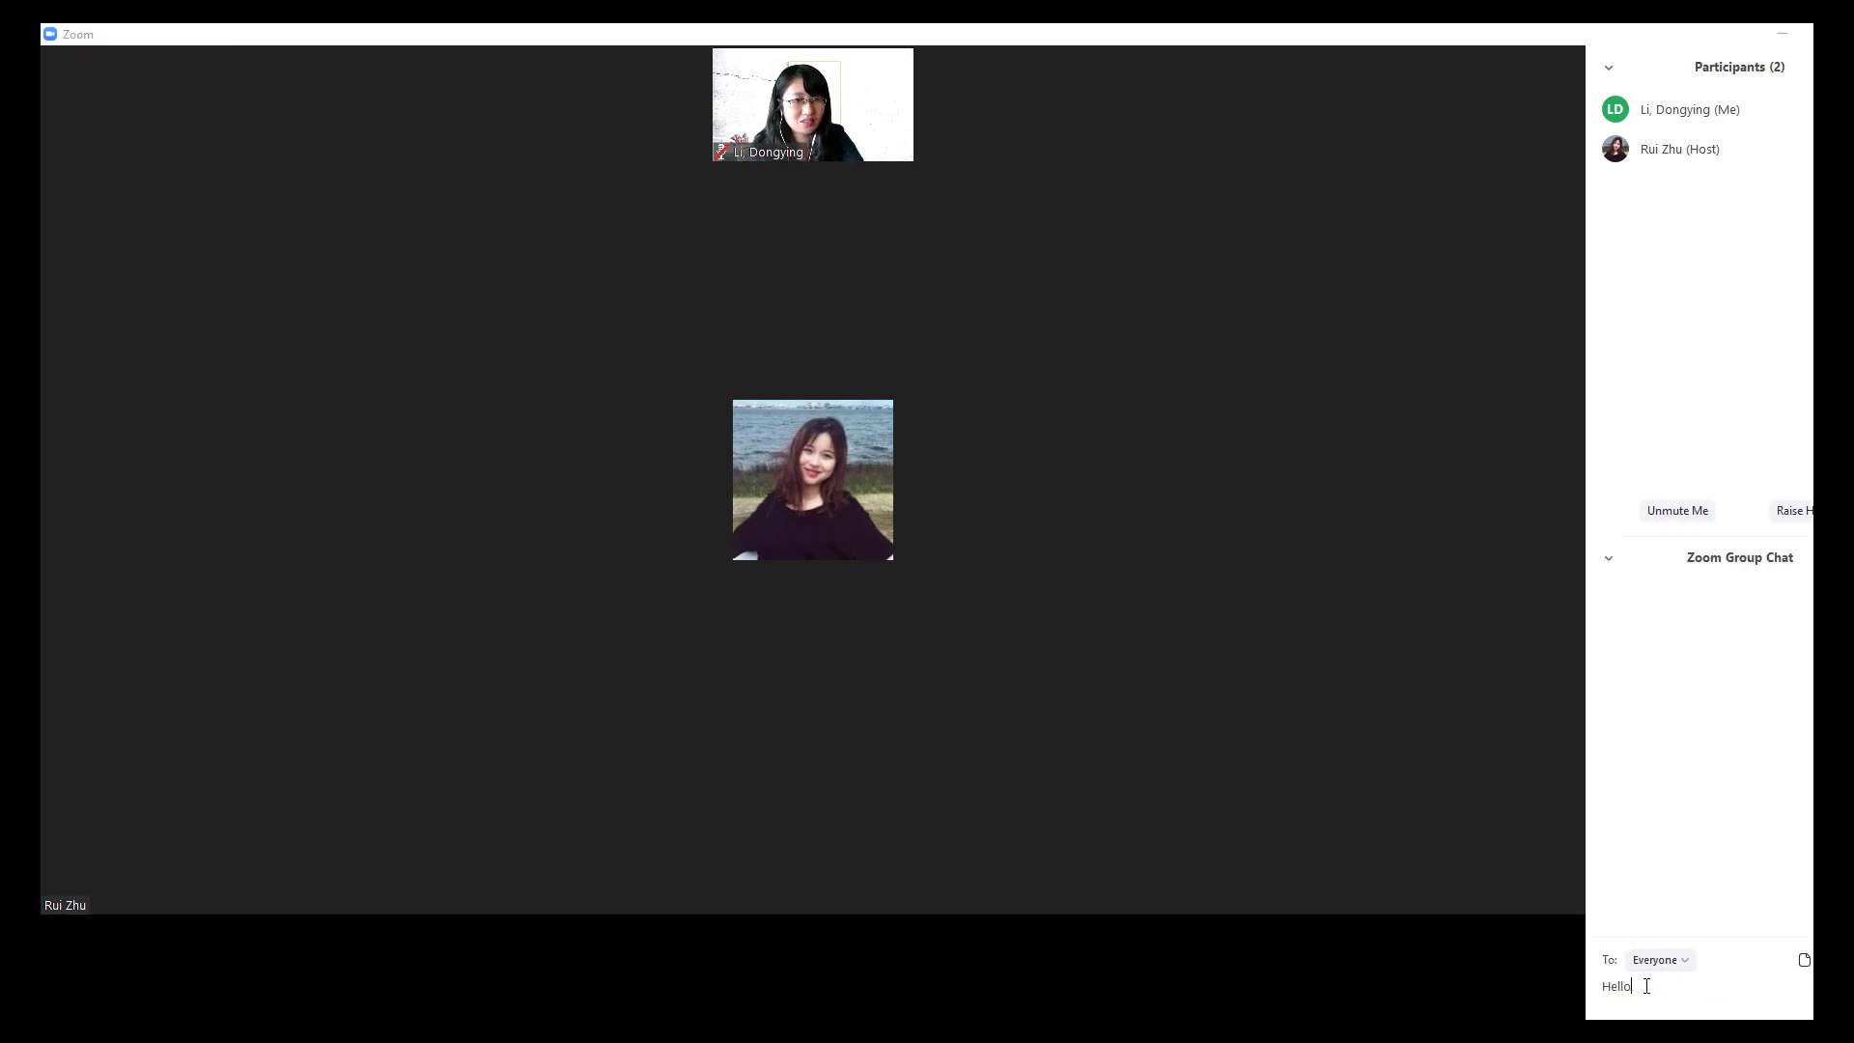
key("Return")
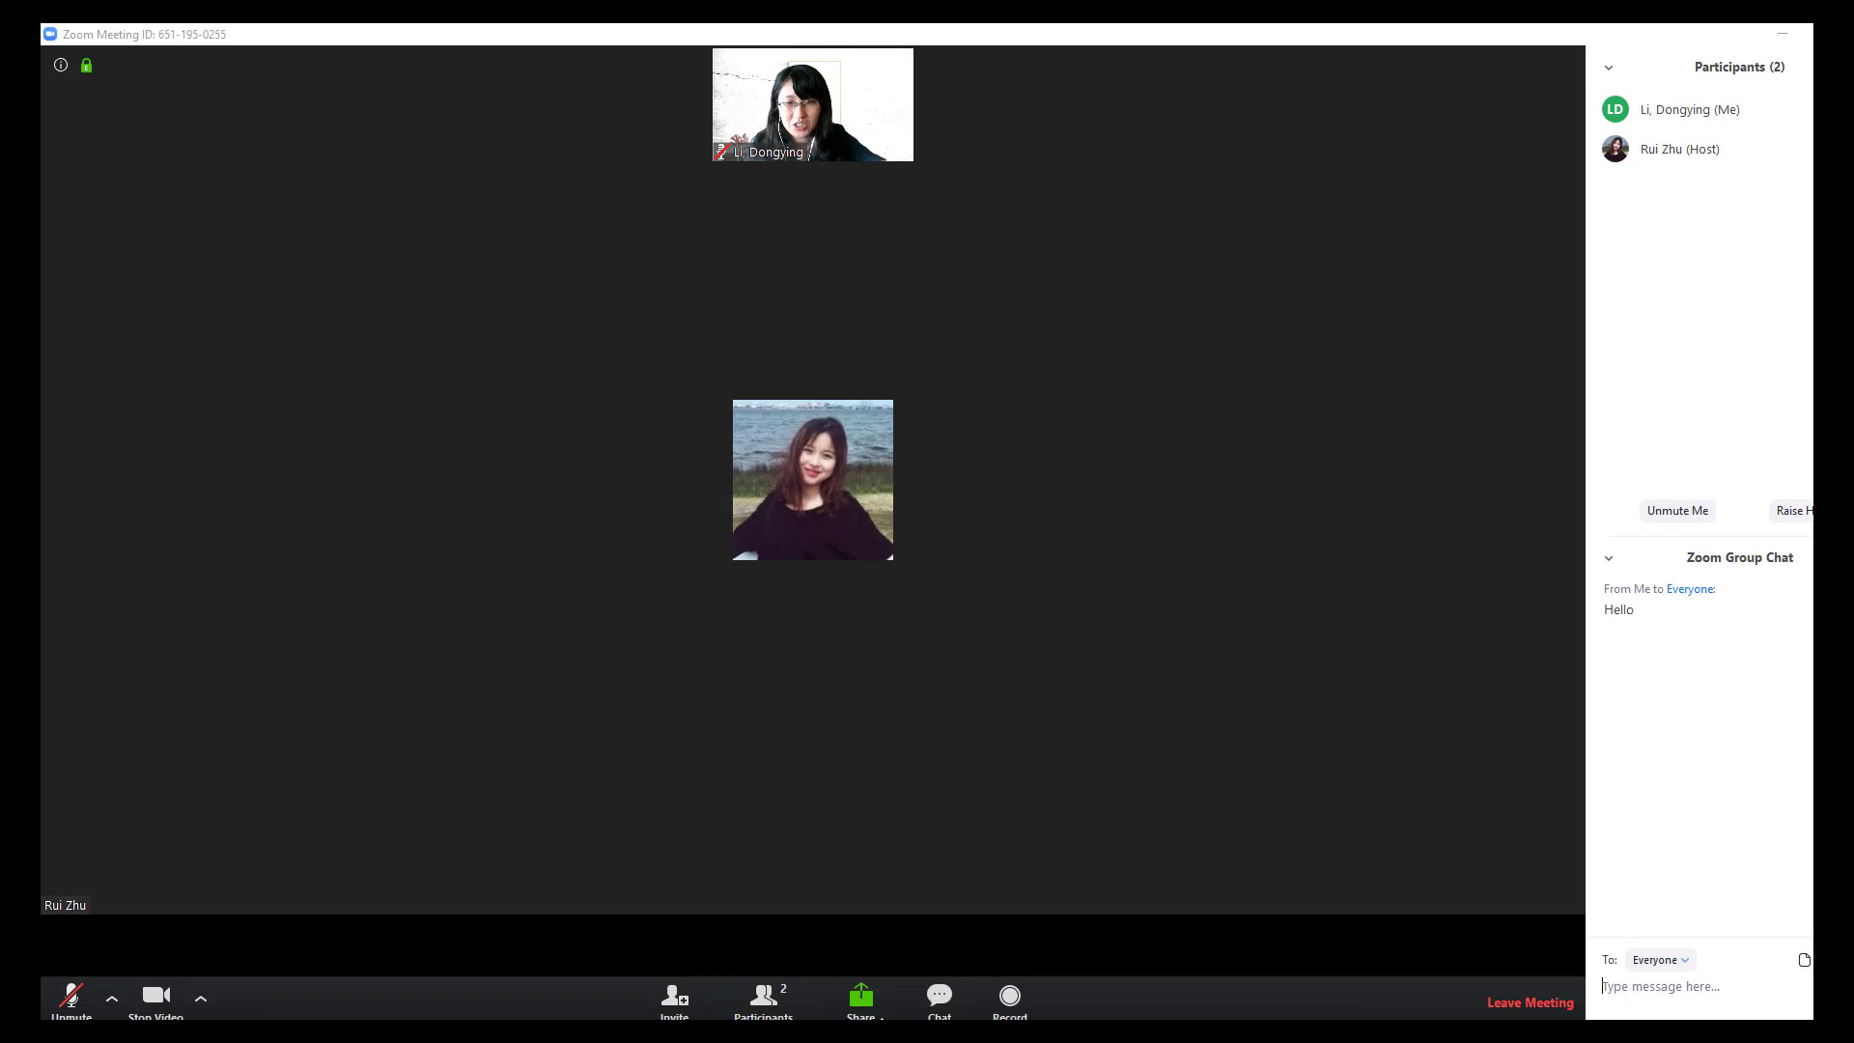
Share the DesignII PowerPoint window with the meeting and move it clear of the floating participant videos
left_click(849, 1006)
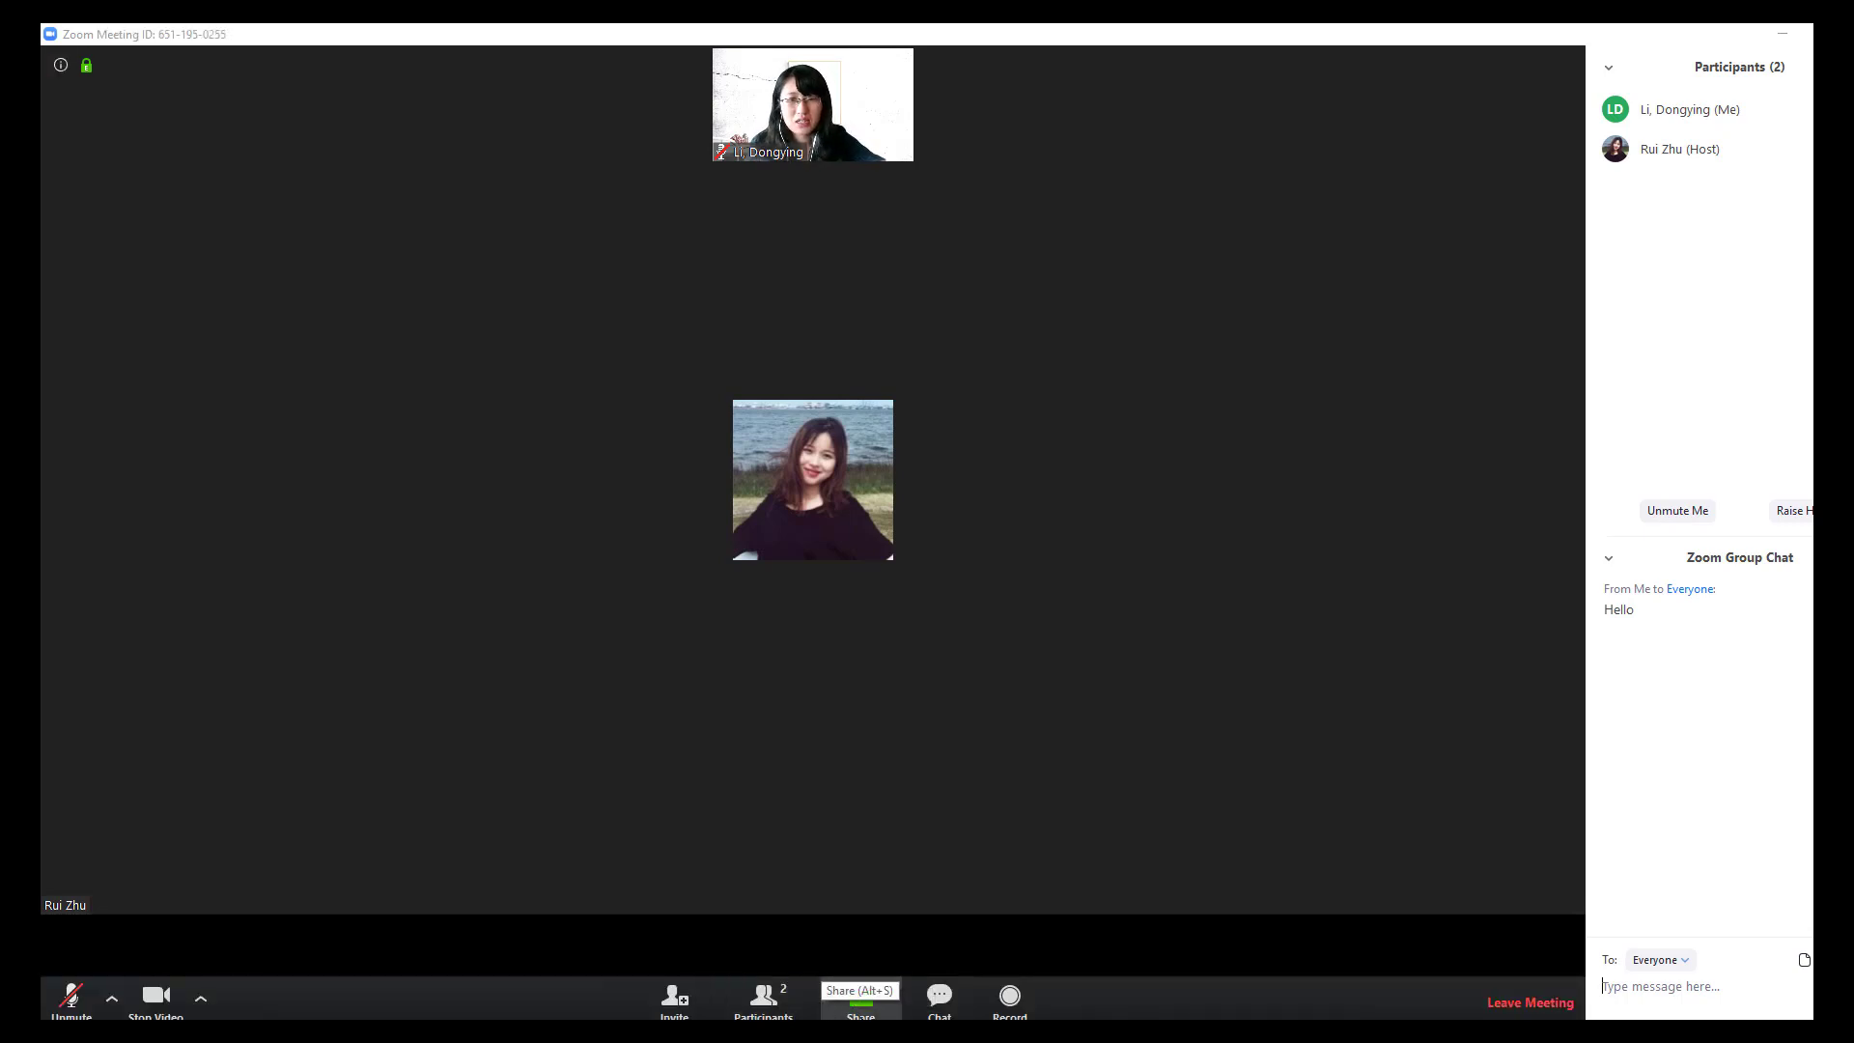
left_click(861, 1004)
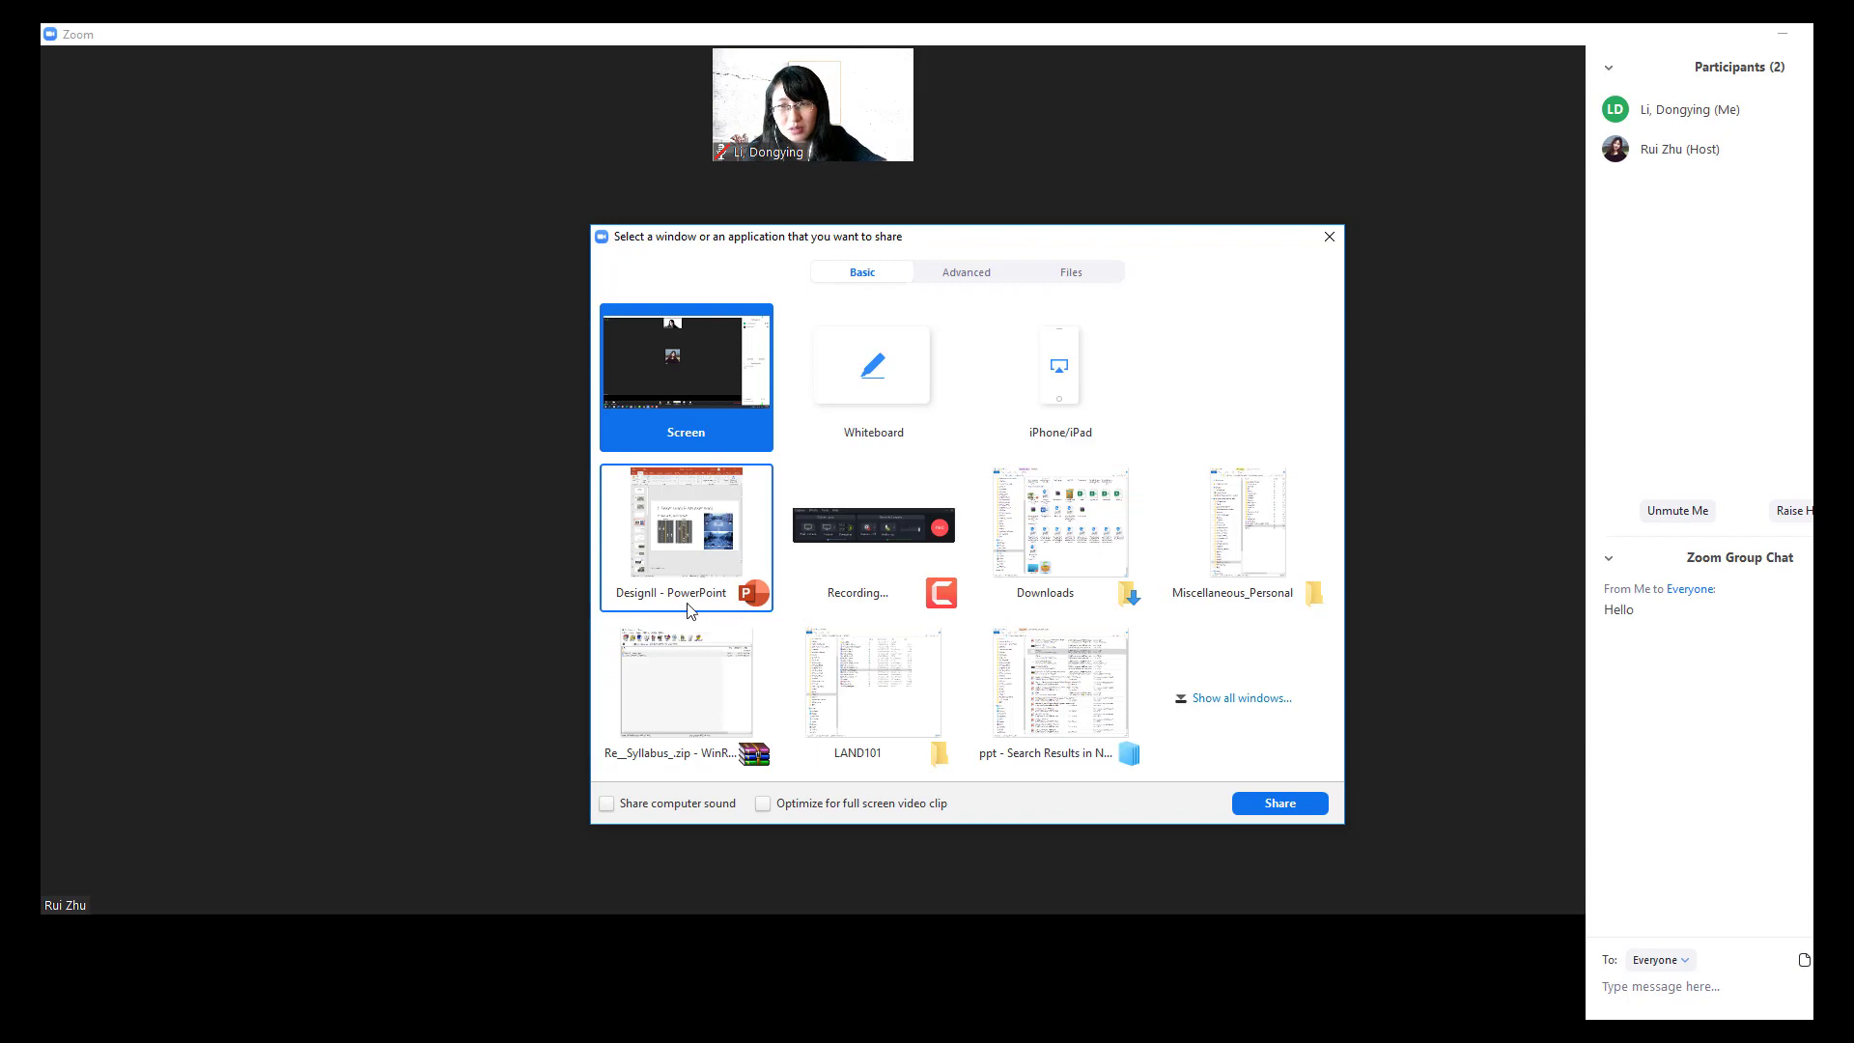
double_click(701, 523)
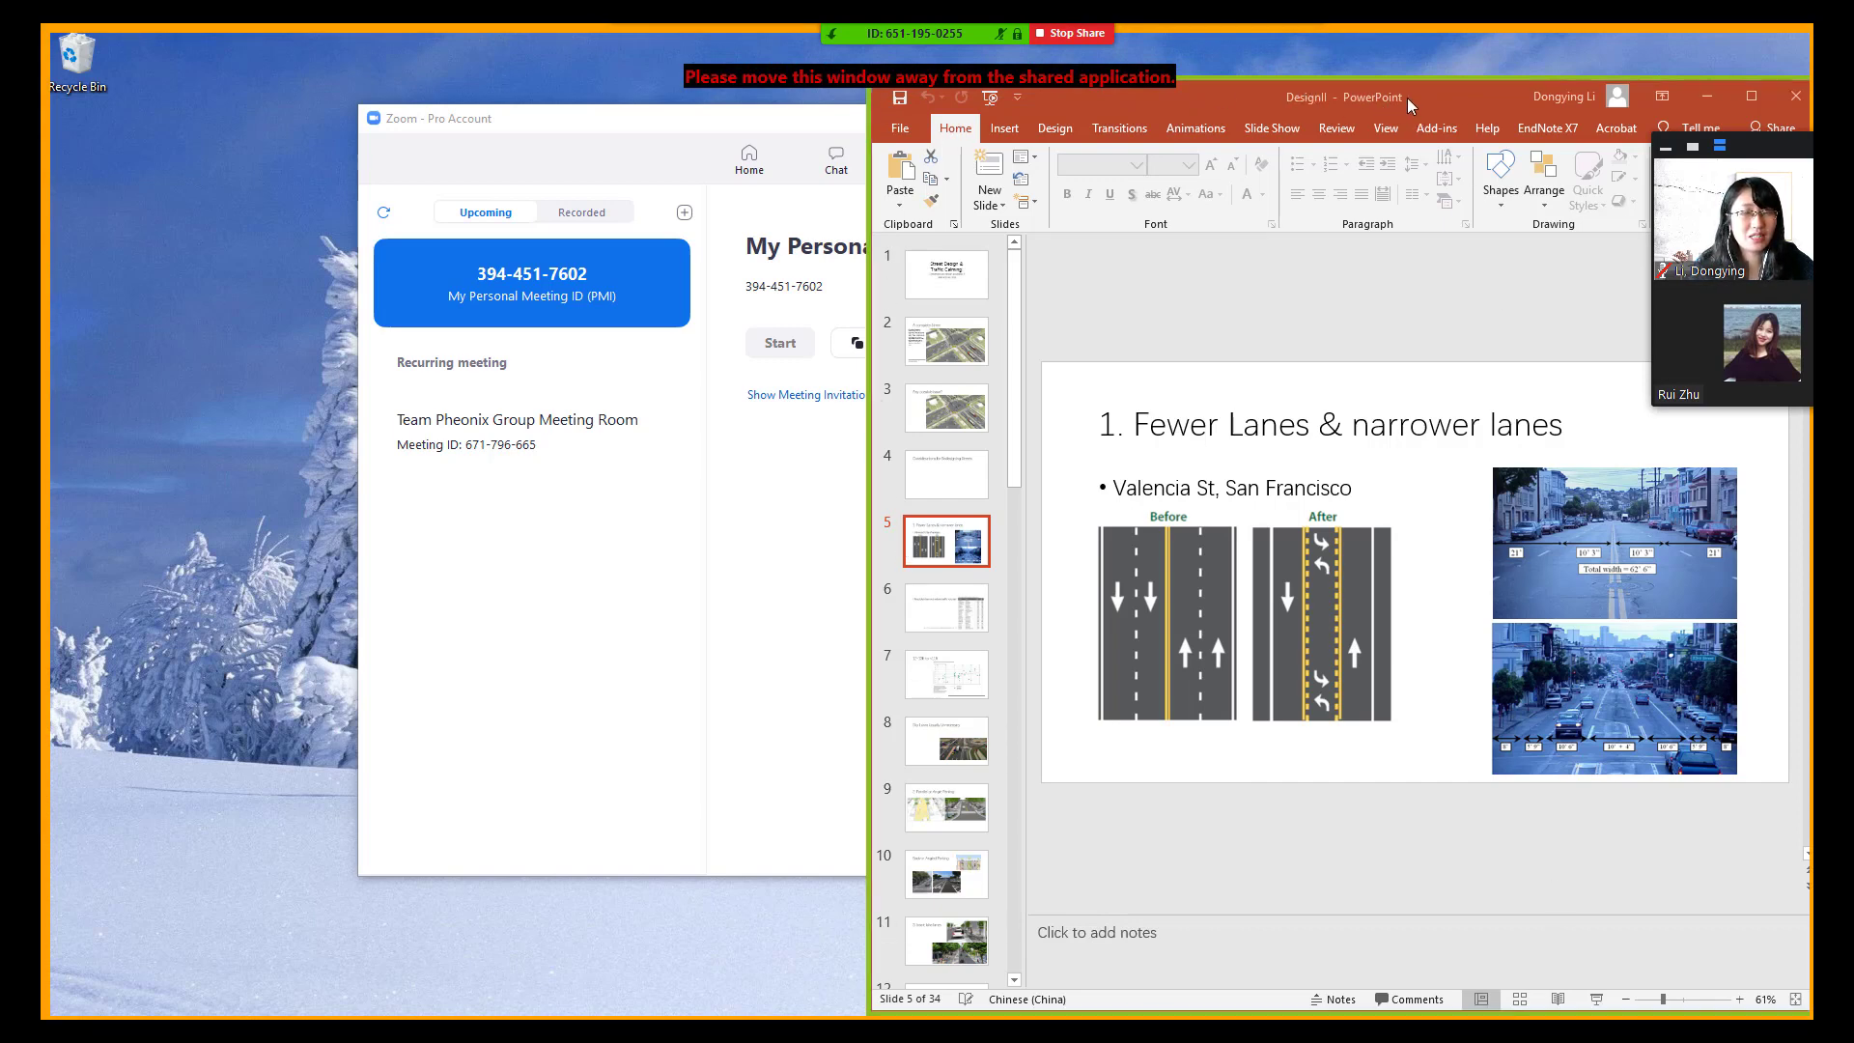
left_click_drag(1406, 96, 1035, 103)
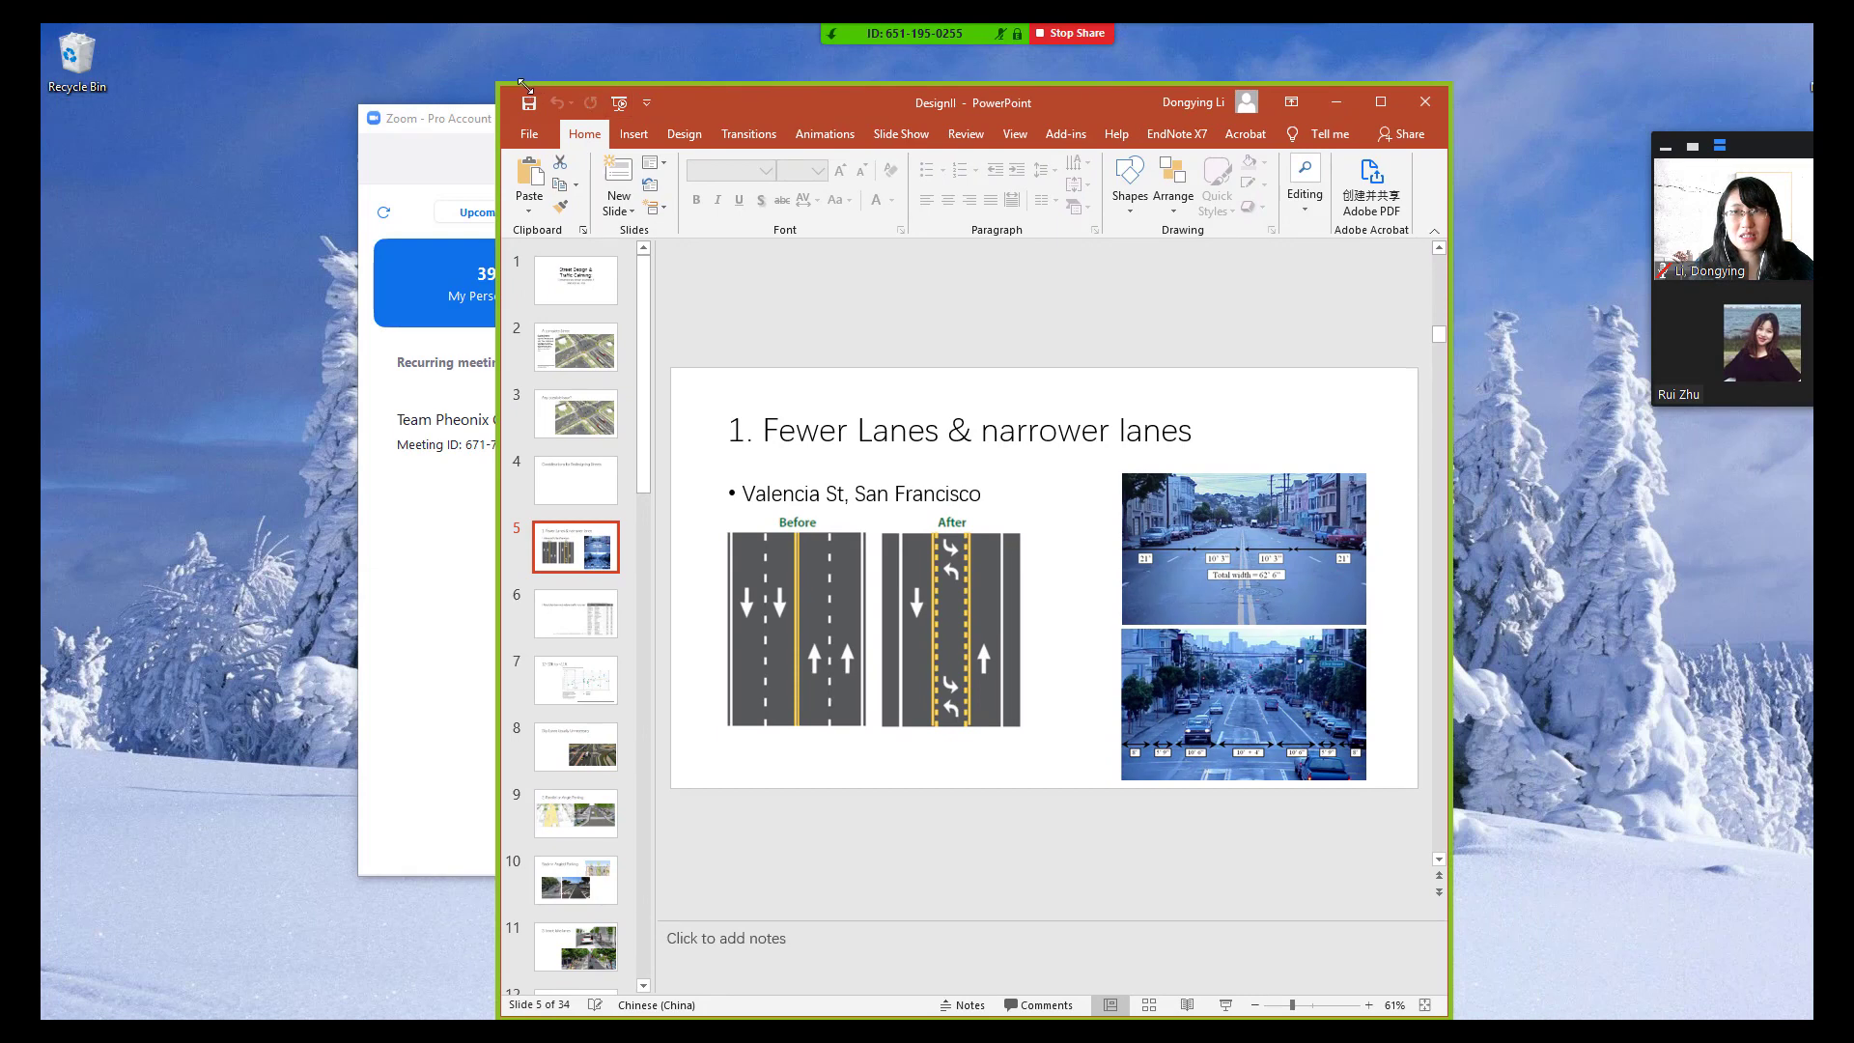
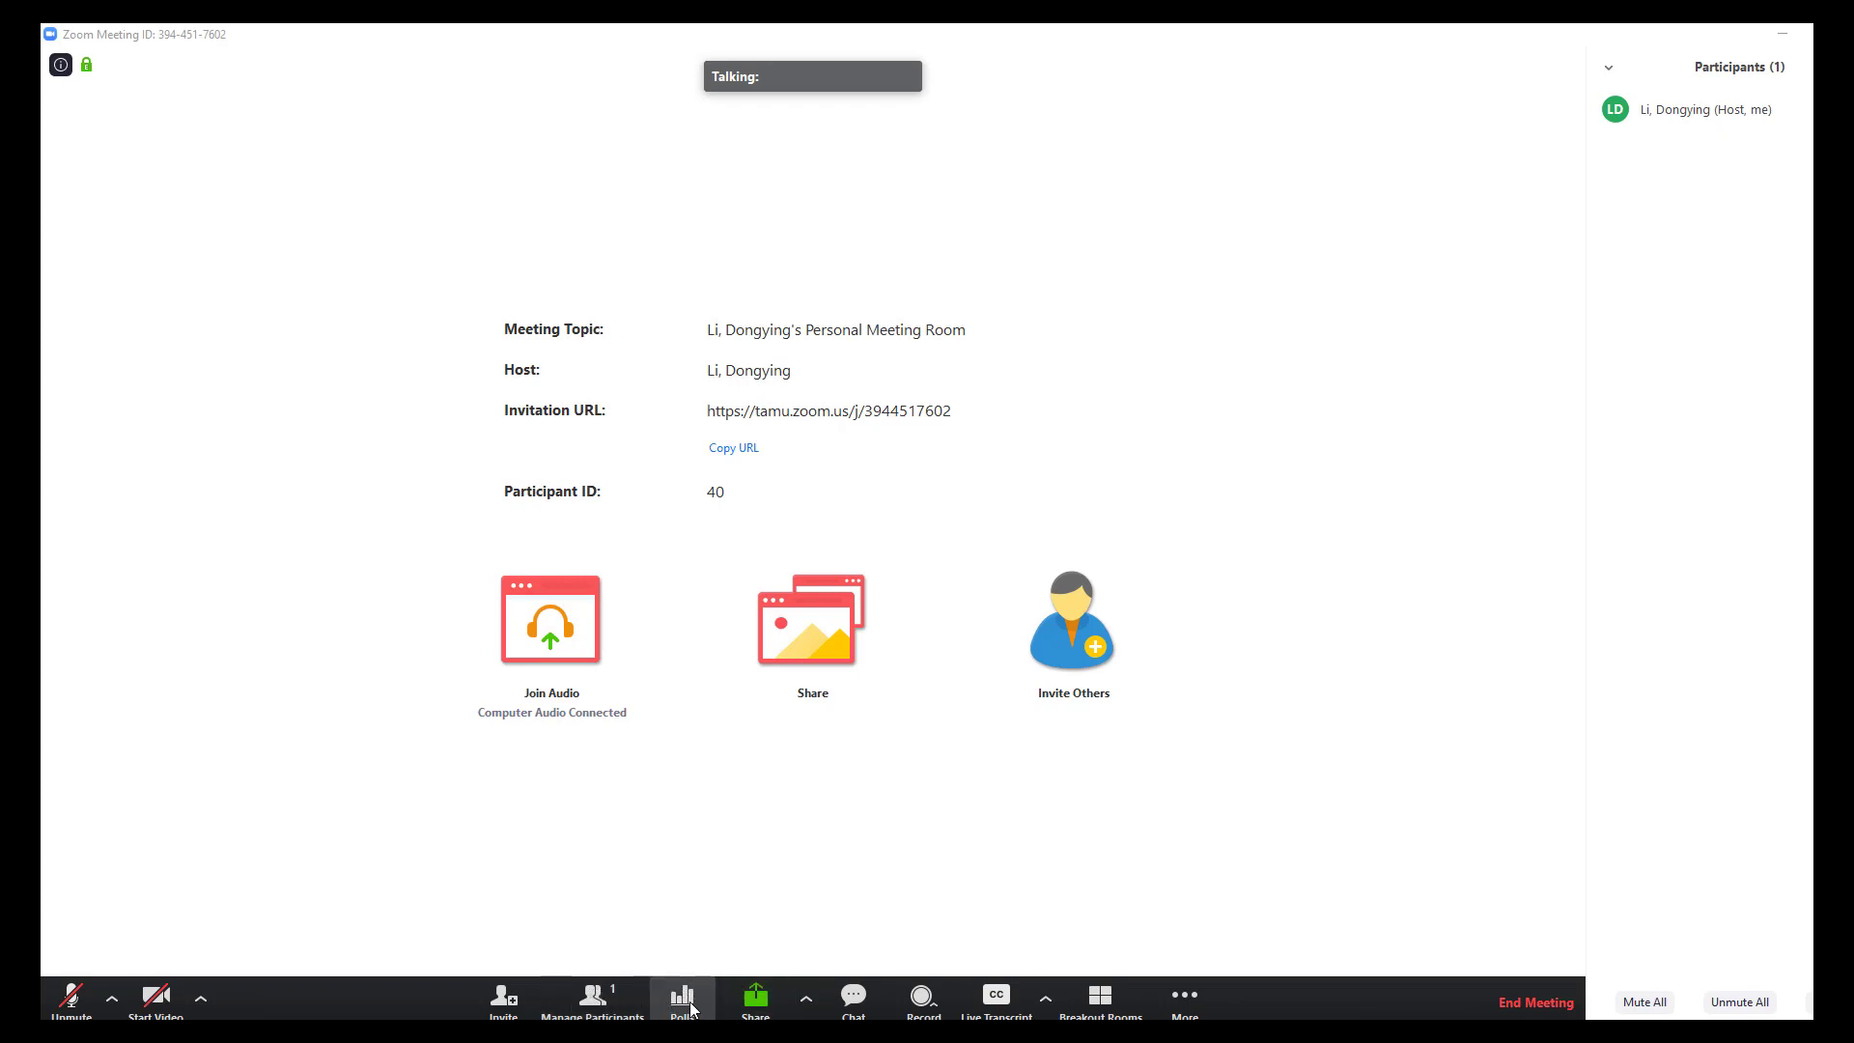
Review the existing meeting poll and the blank Add a Poll form, without launching or saving a poll
left_click(685, 1002)
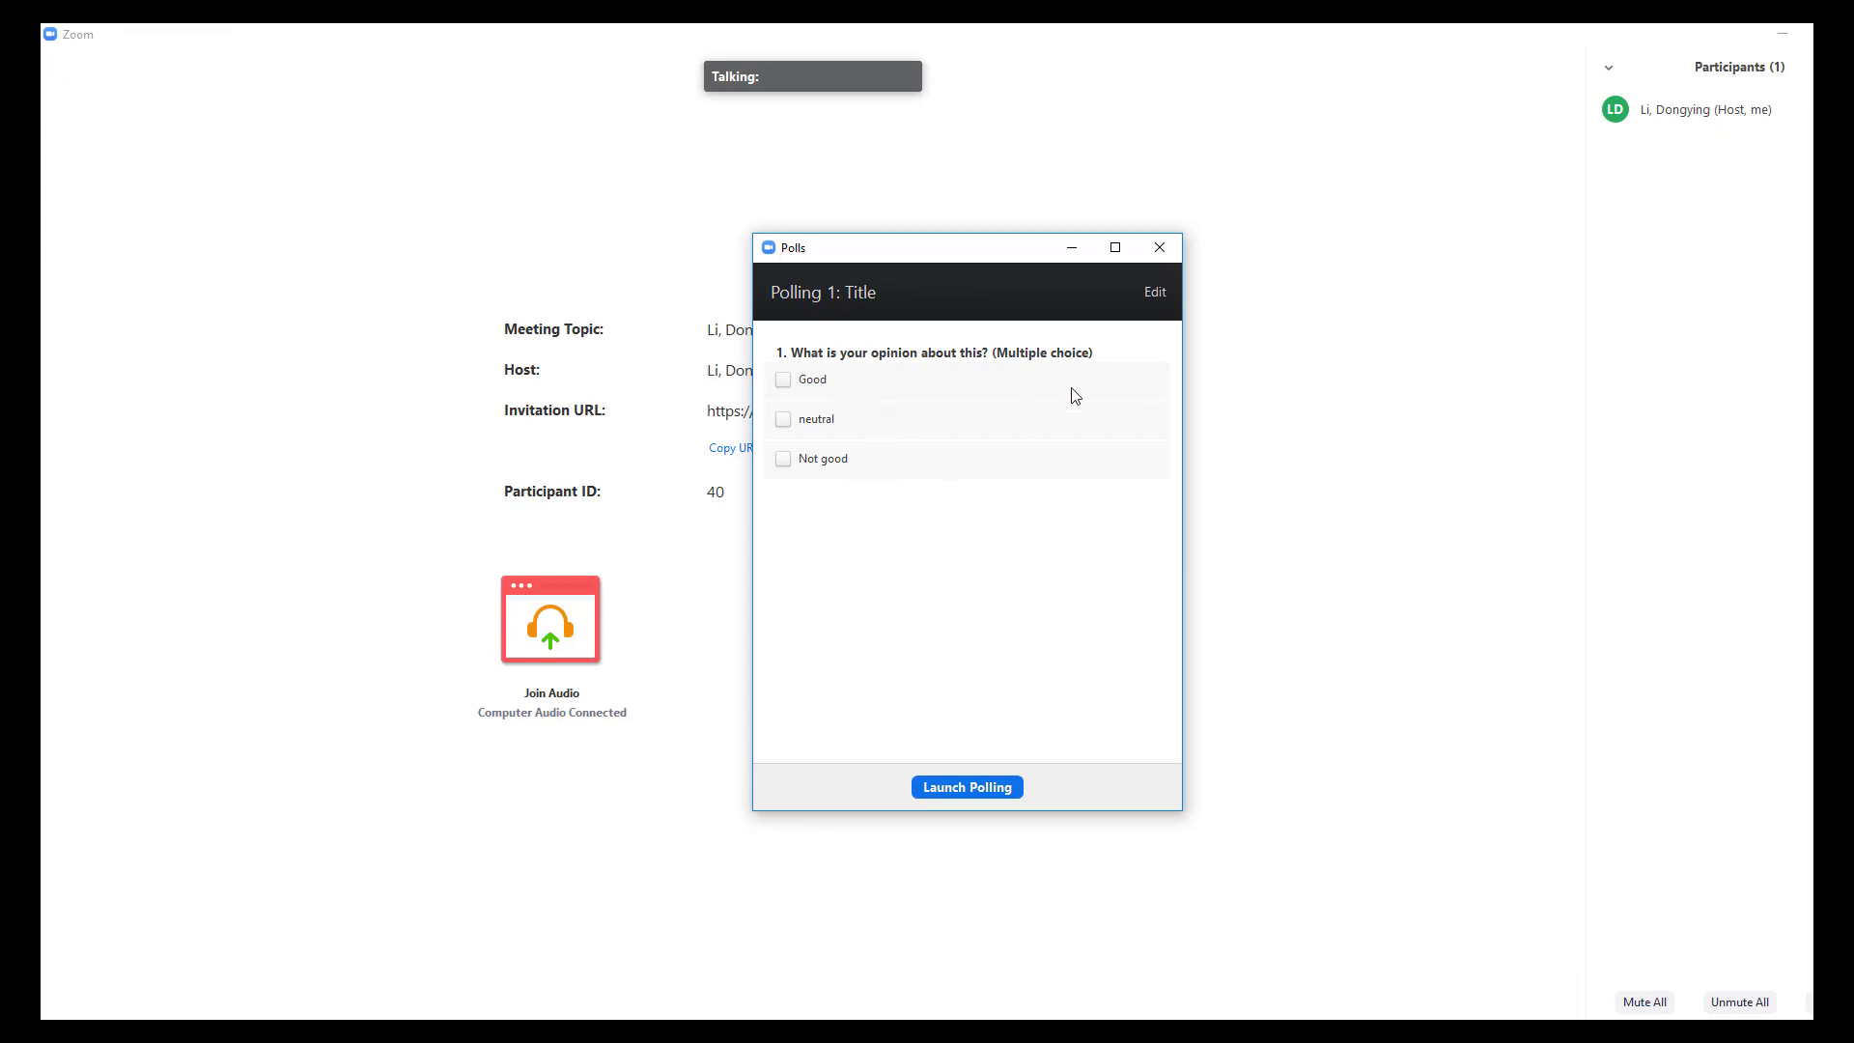
left_click(1153, 293)
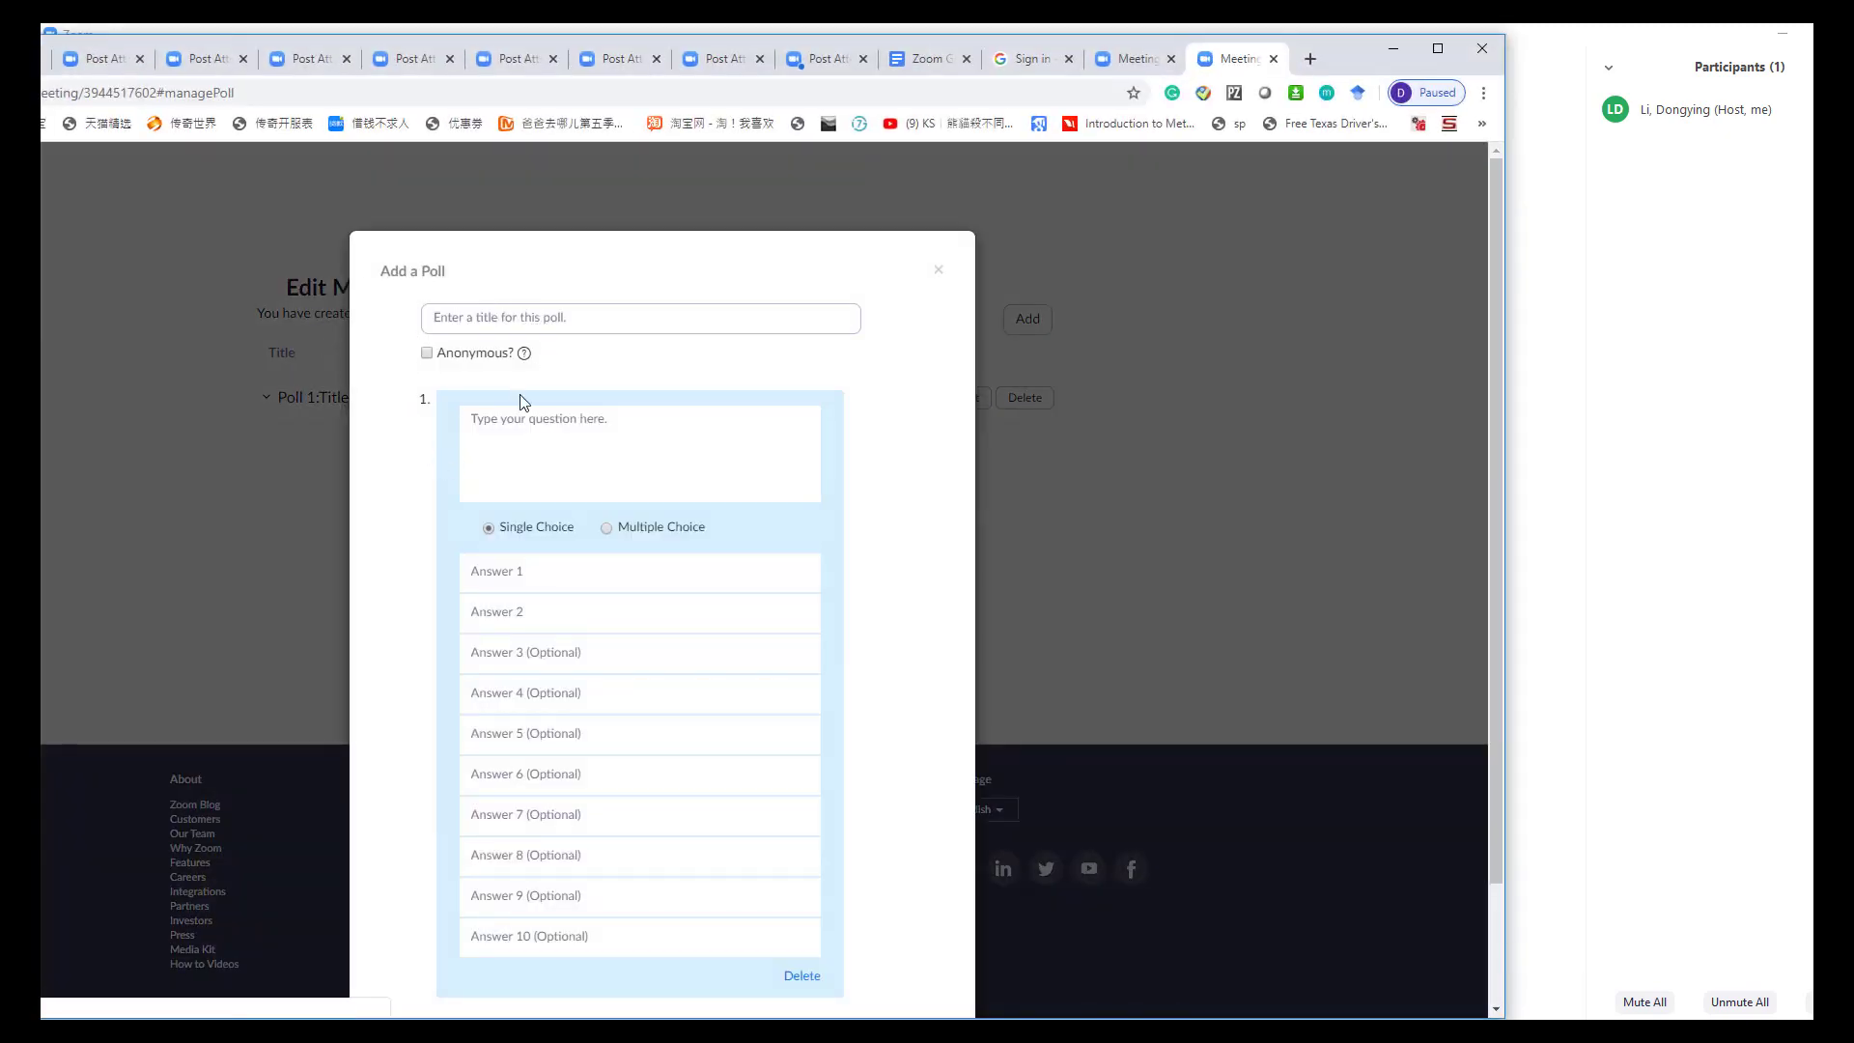
scroll(666, 850, "down", 3)
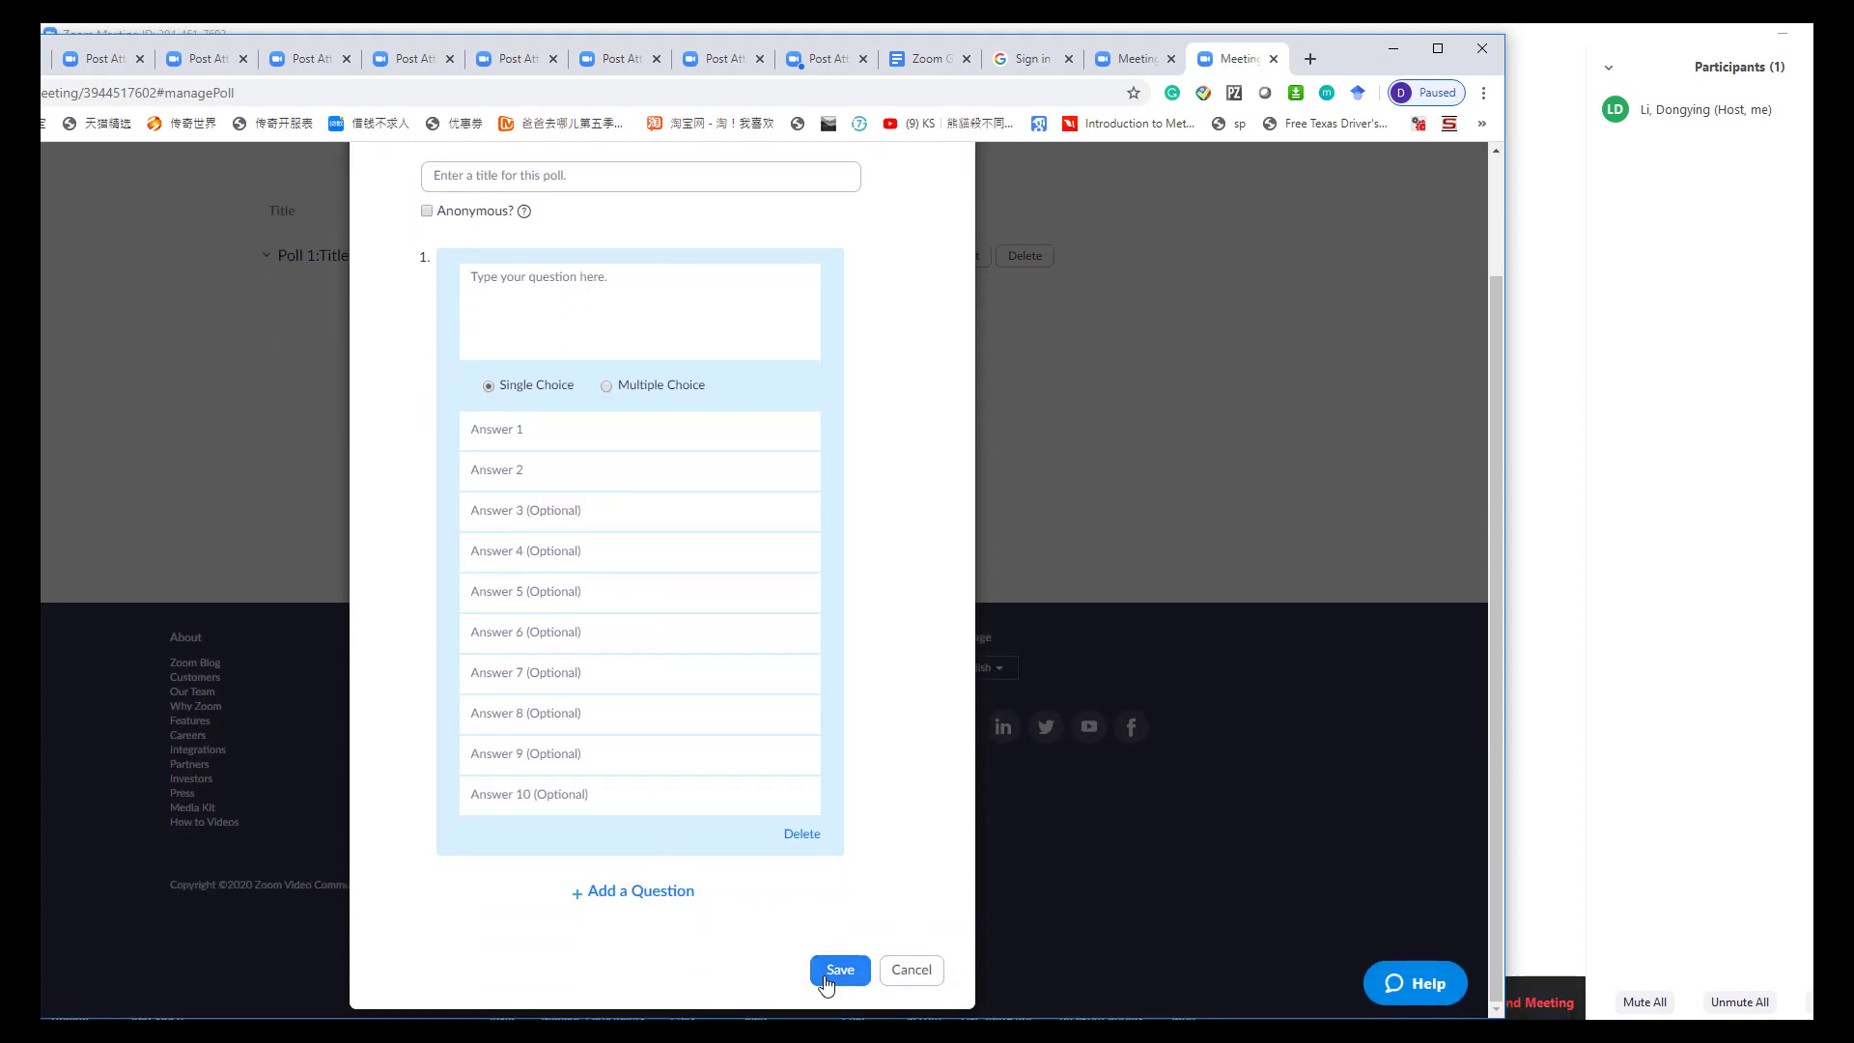
left_click(1391, 54)
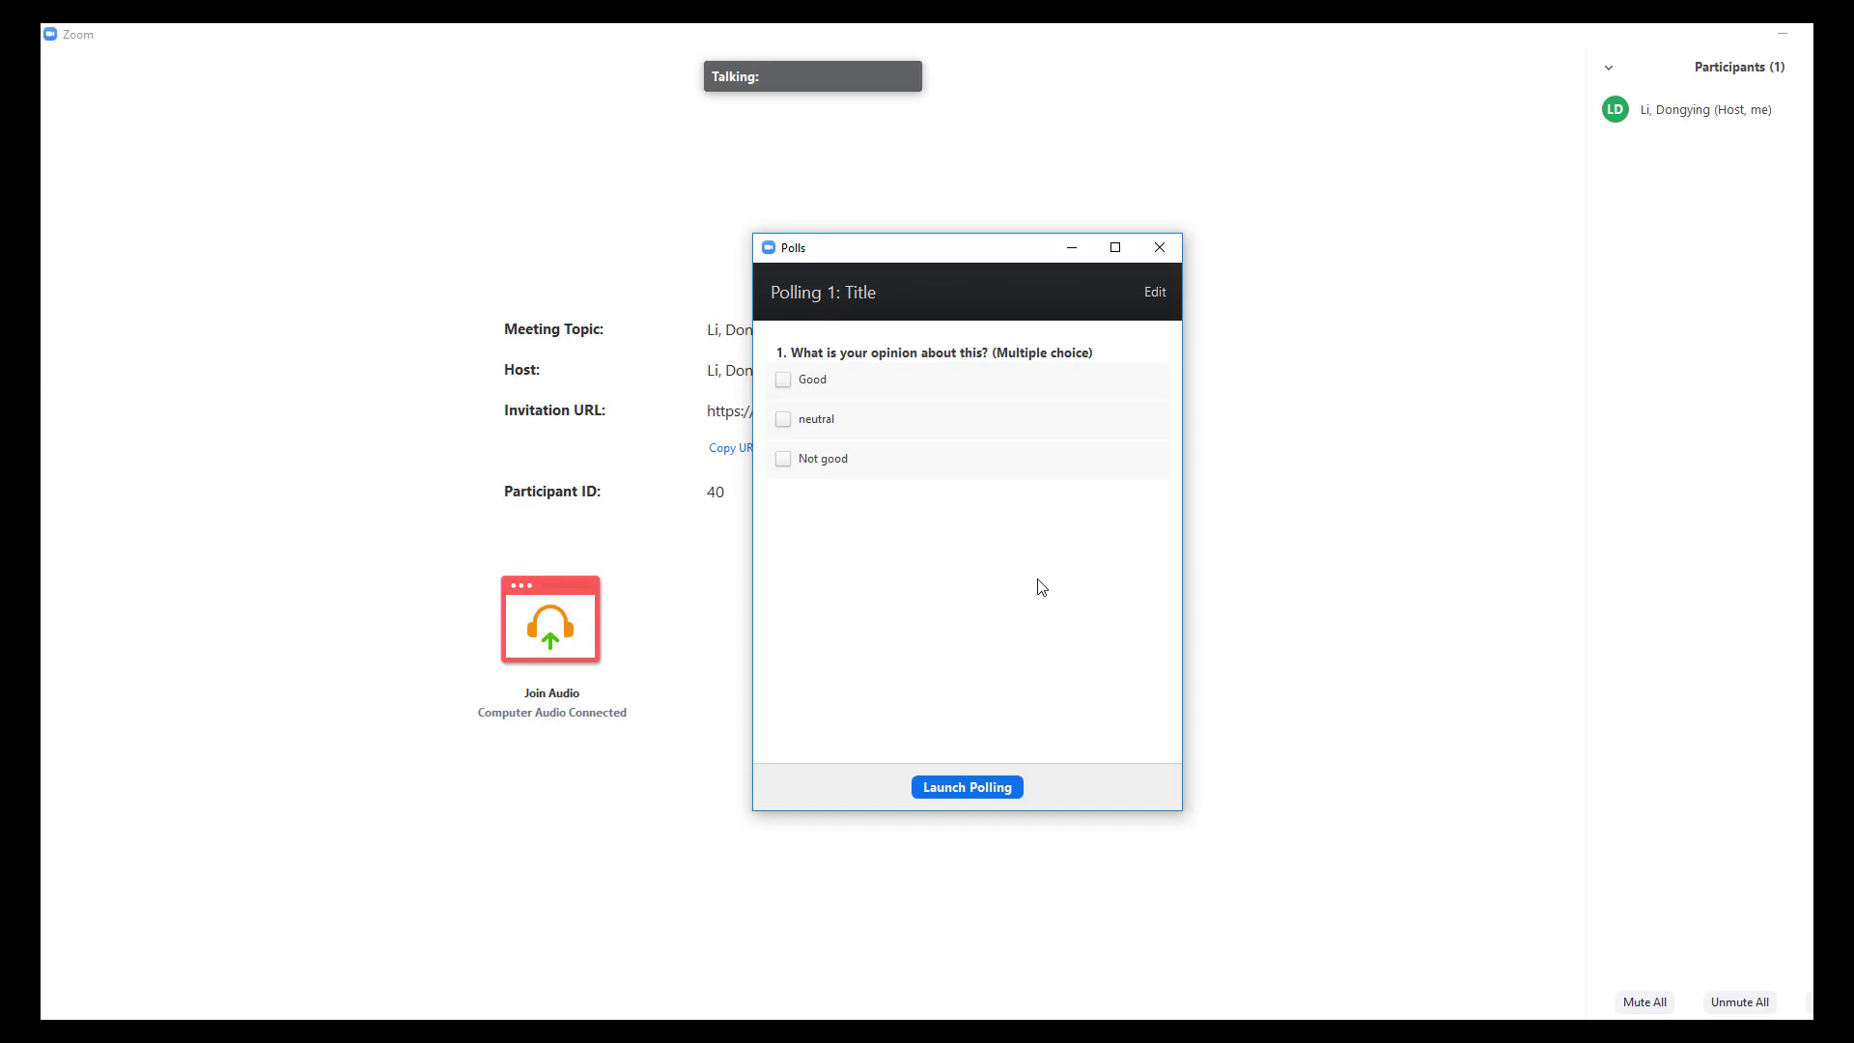
left_click(1159, 248)
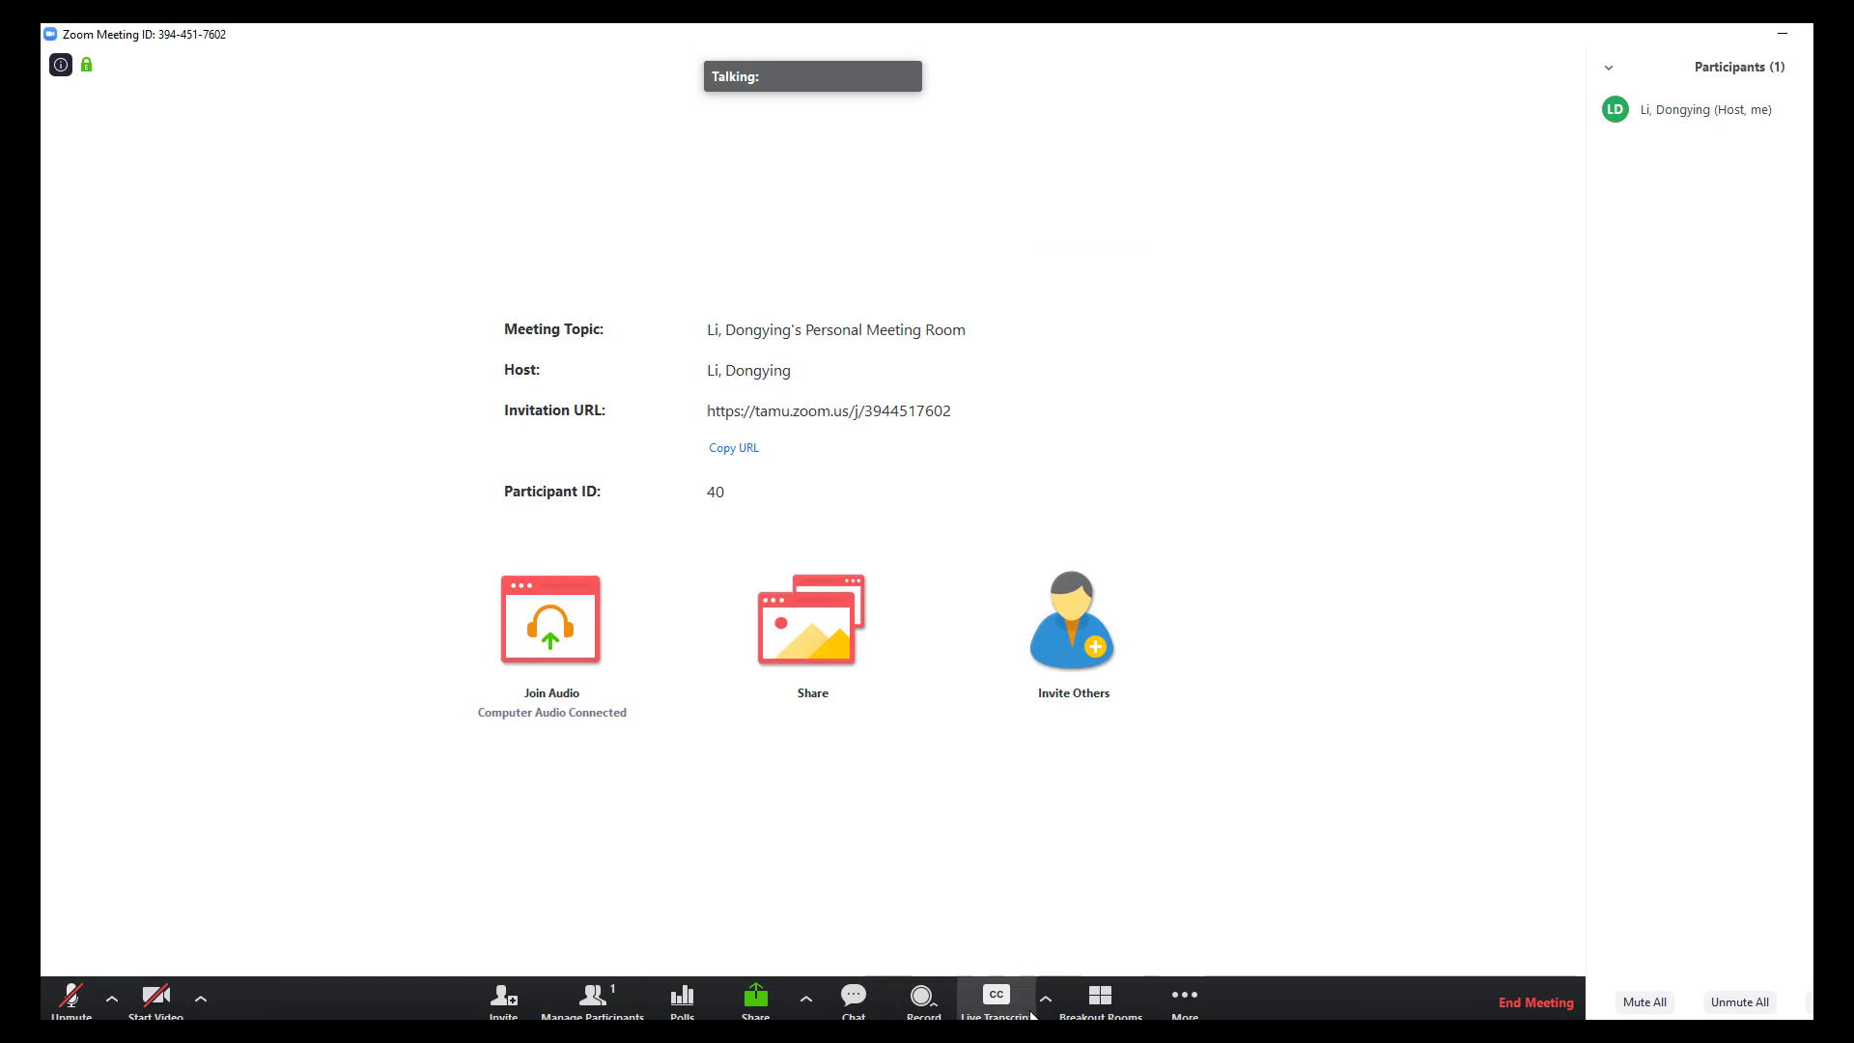
View the subtitle options and the live transcript and closed captioning choices, leaving auto-transcription as it is
left_click(1045, 1001)
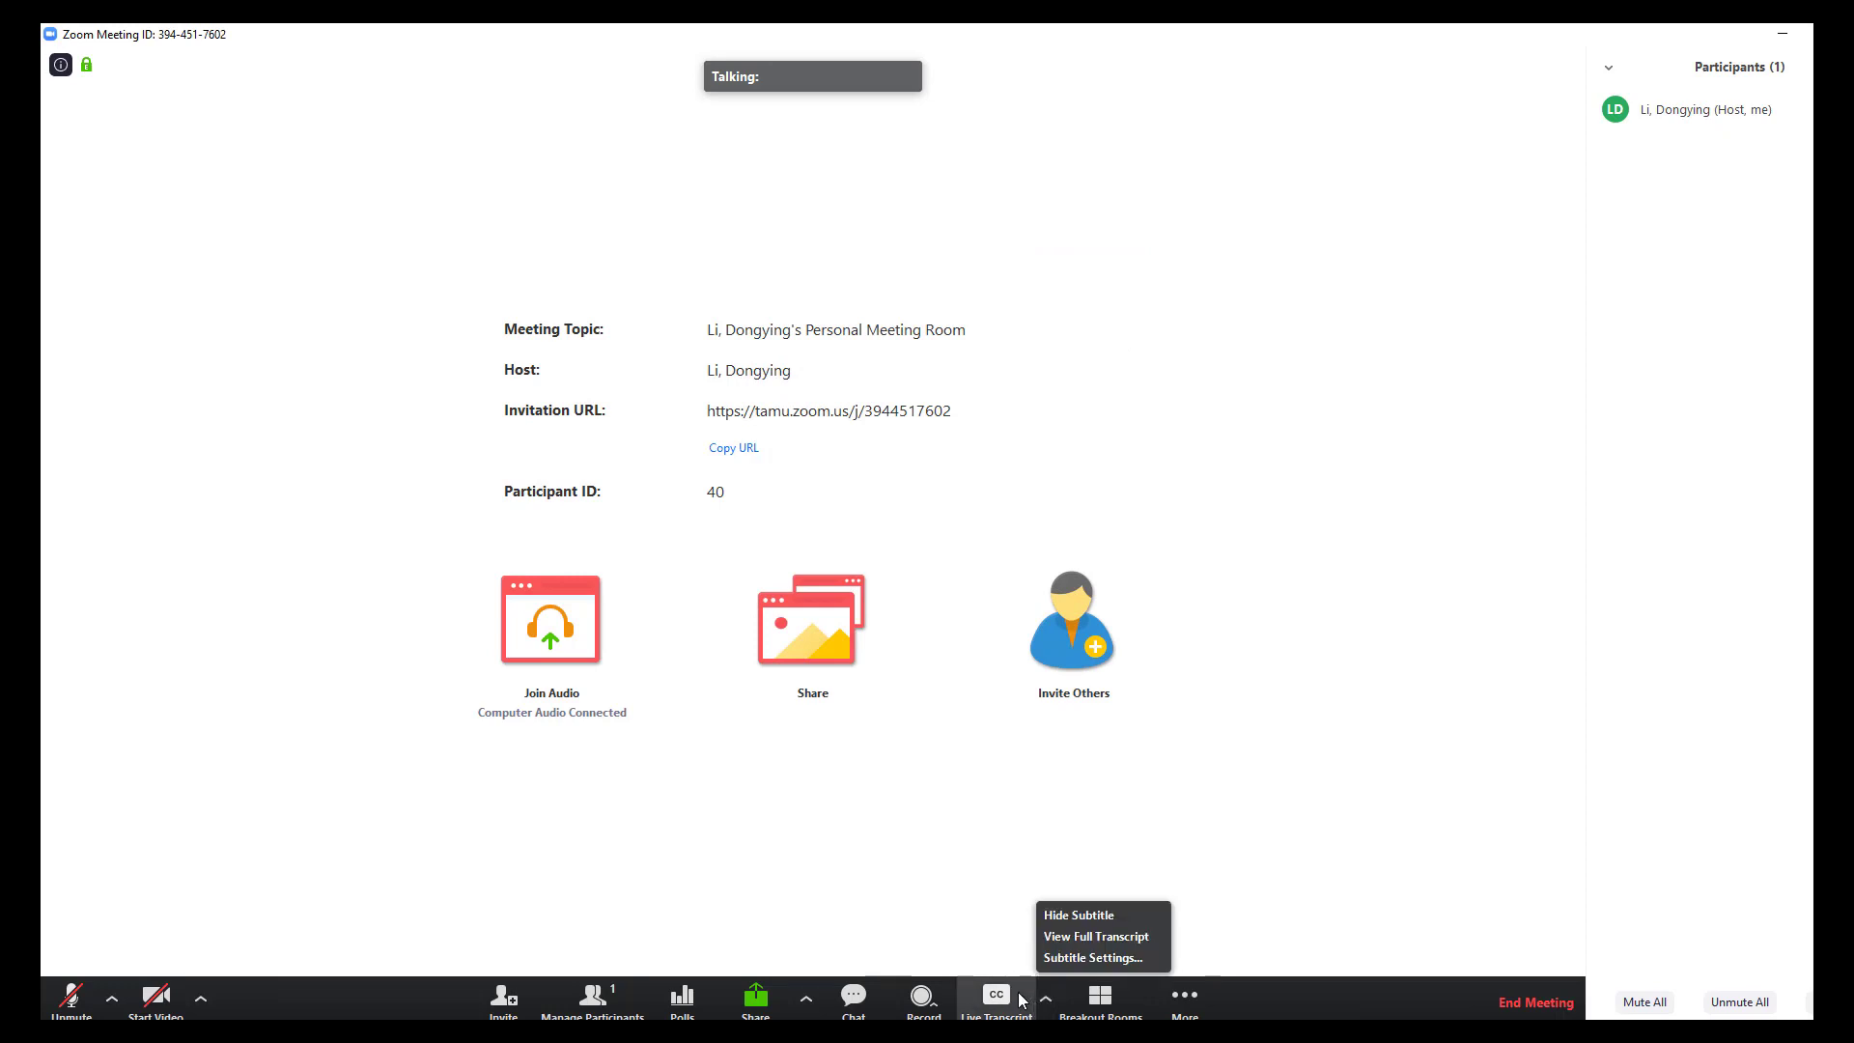
left_click(1000, 1000)
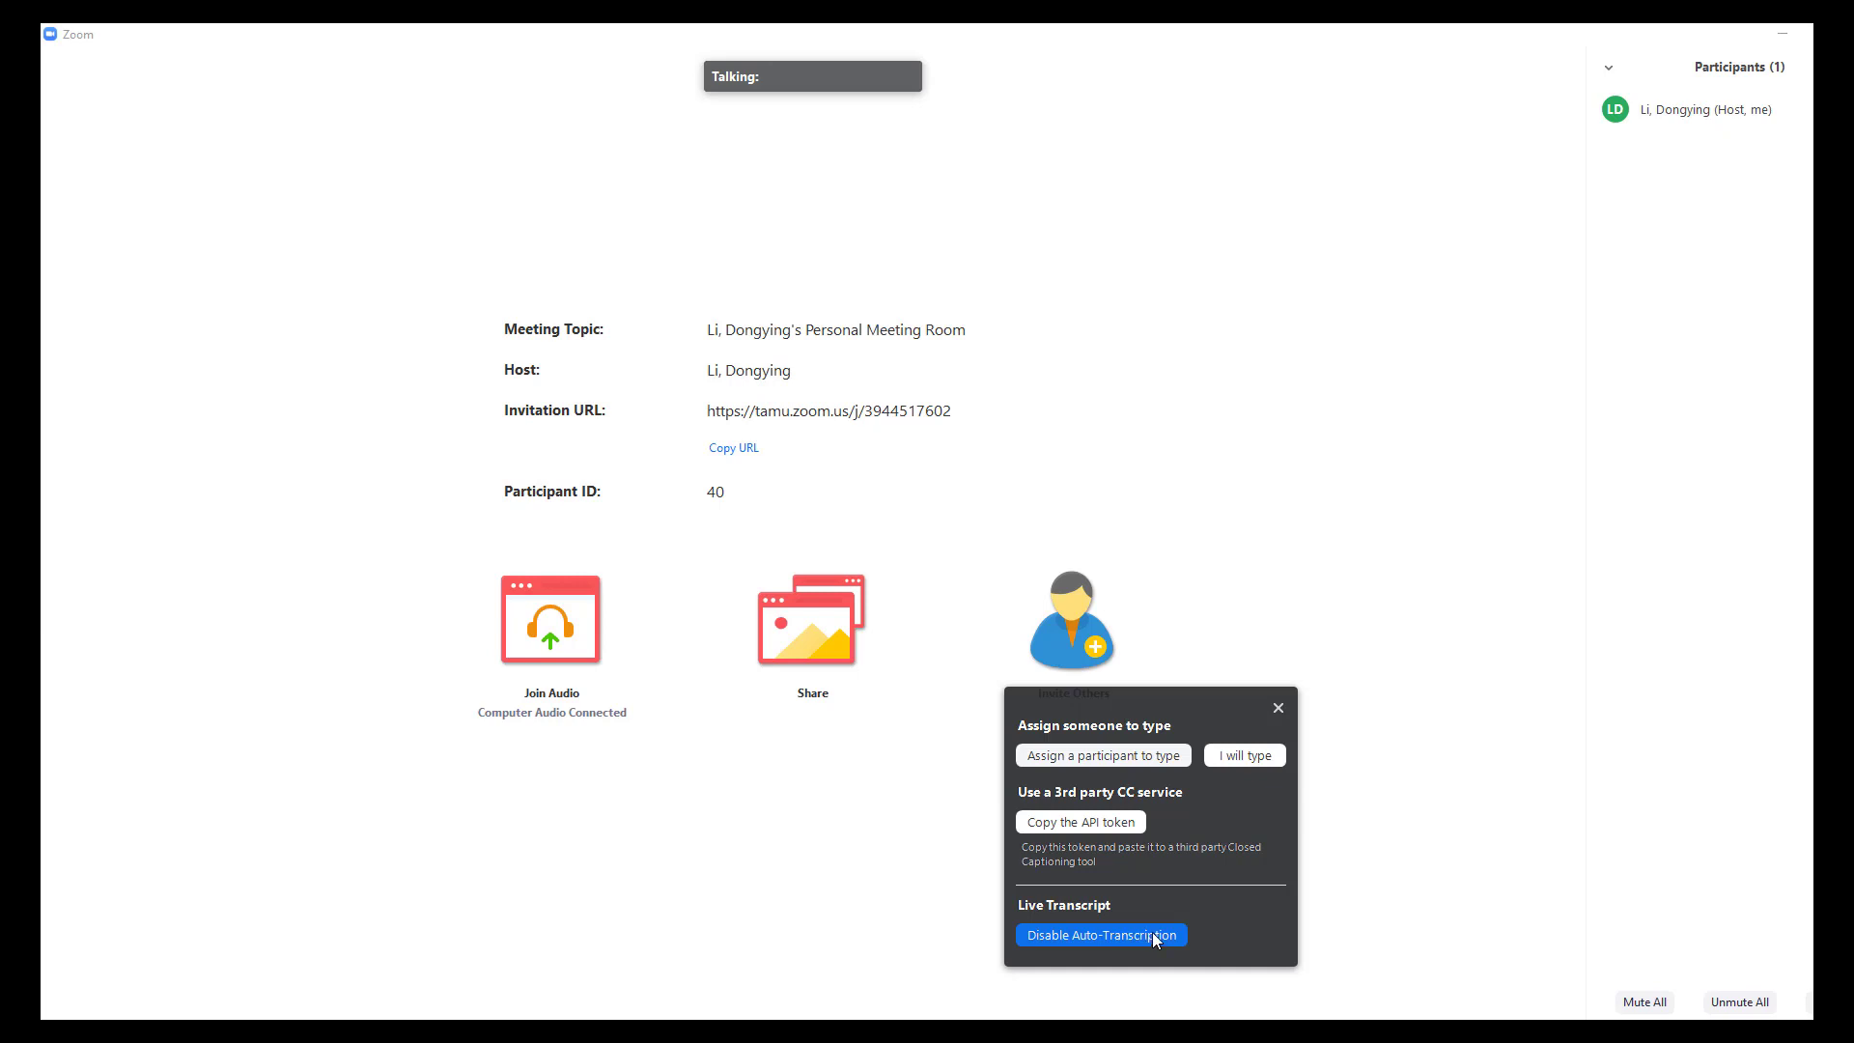
left_click(1277, 708)
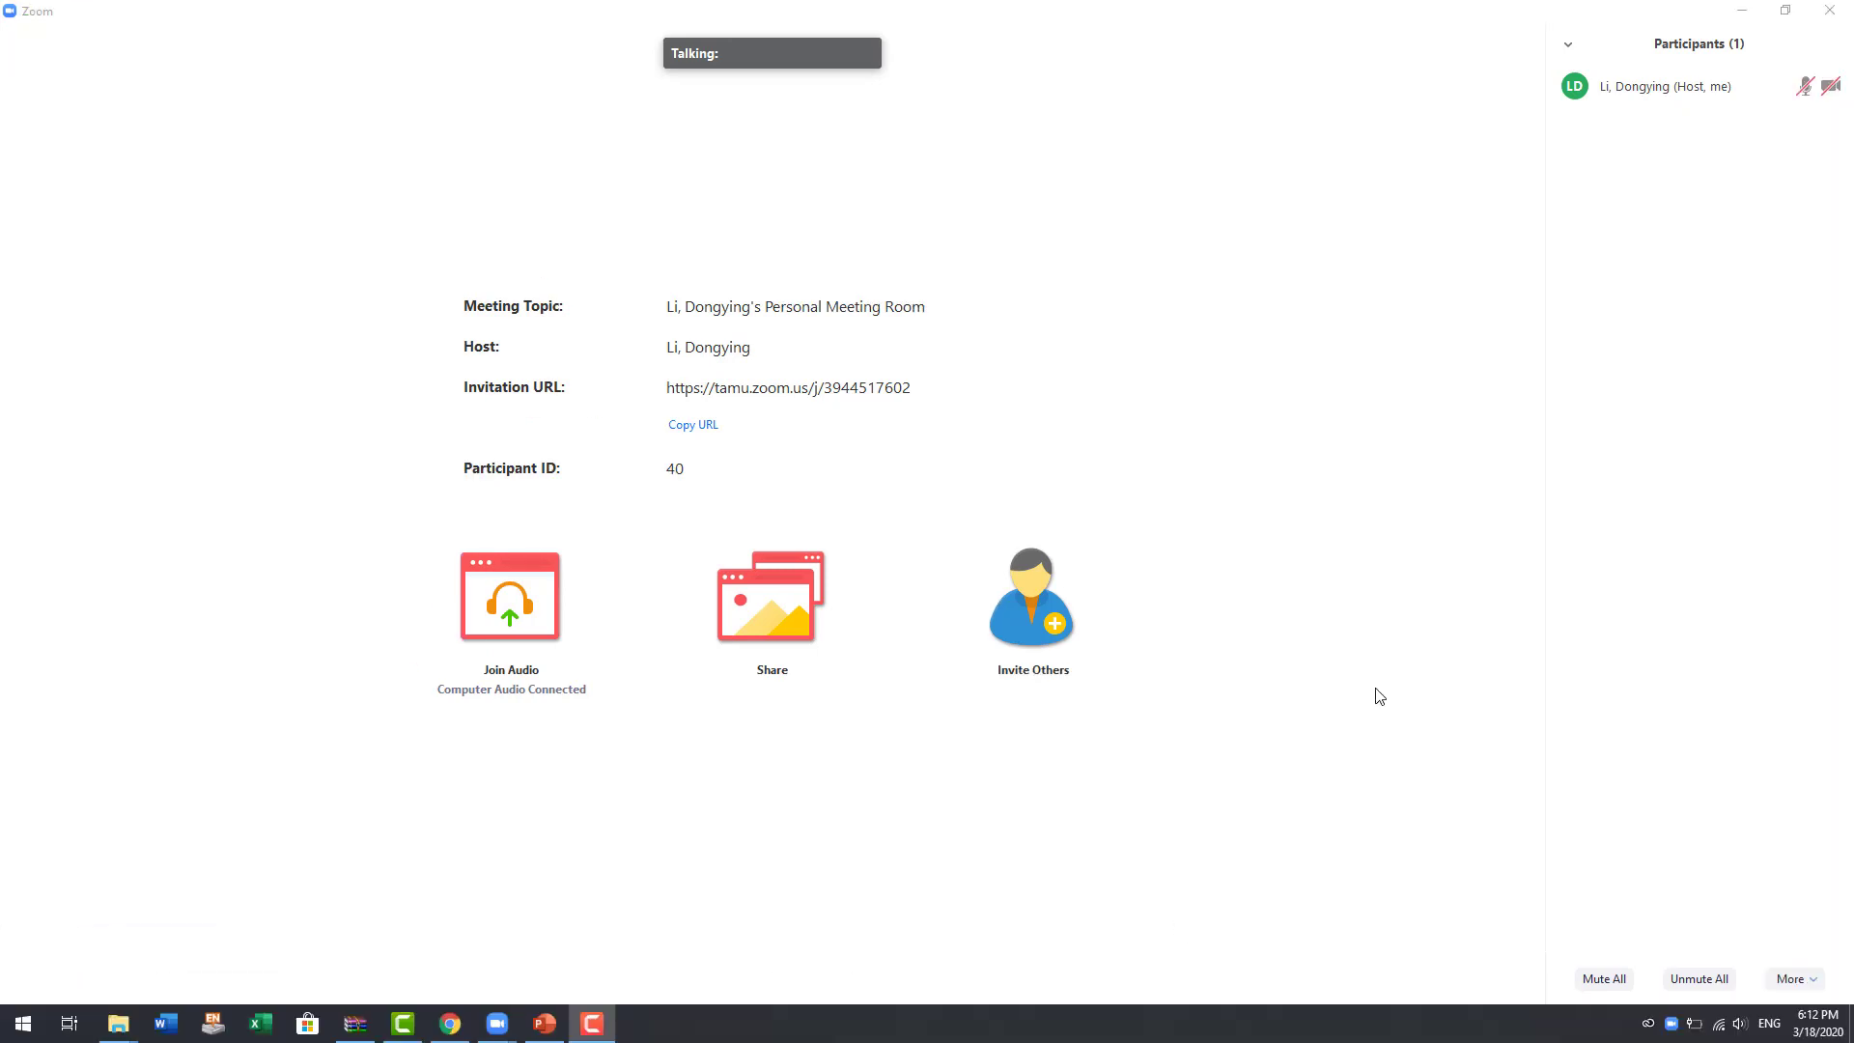
Delete Breakout Room 3 from the meeting's breakout rooms
mouse_move(1352, 688)
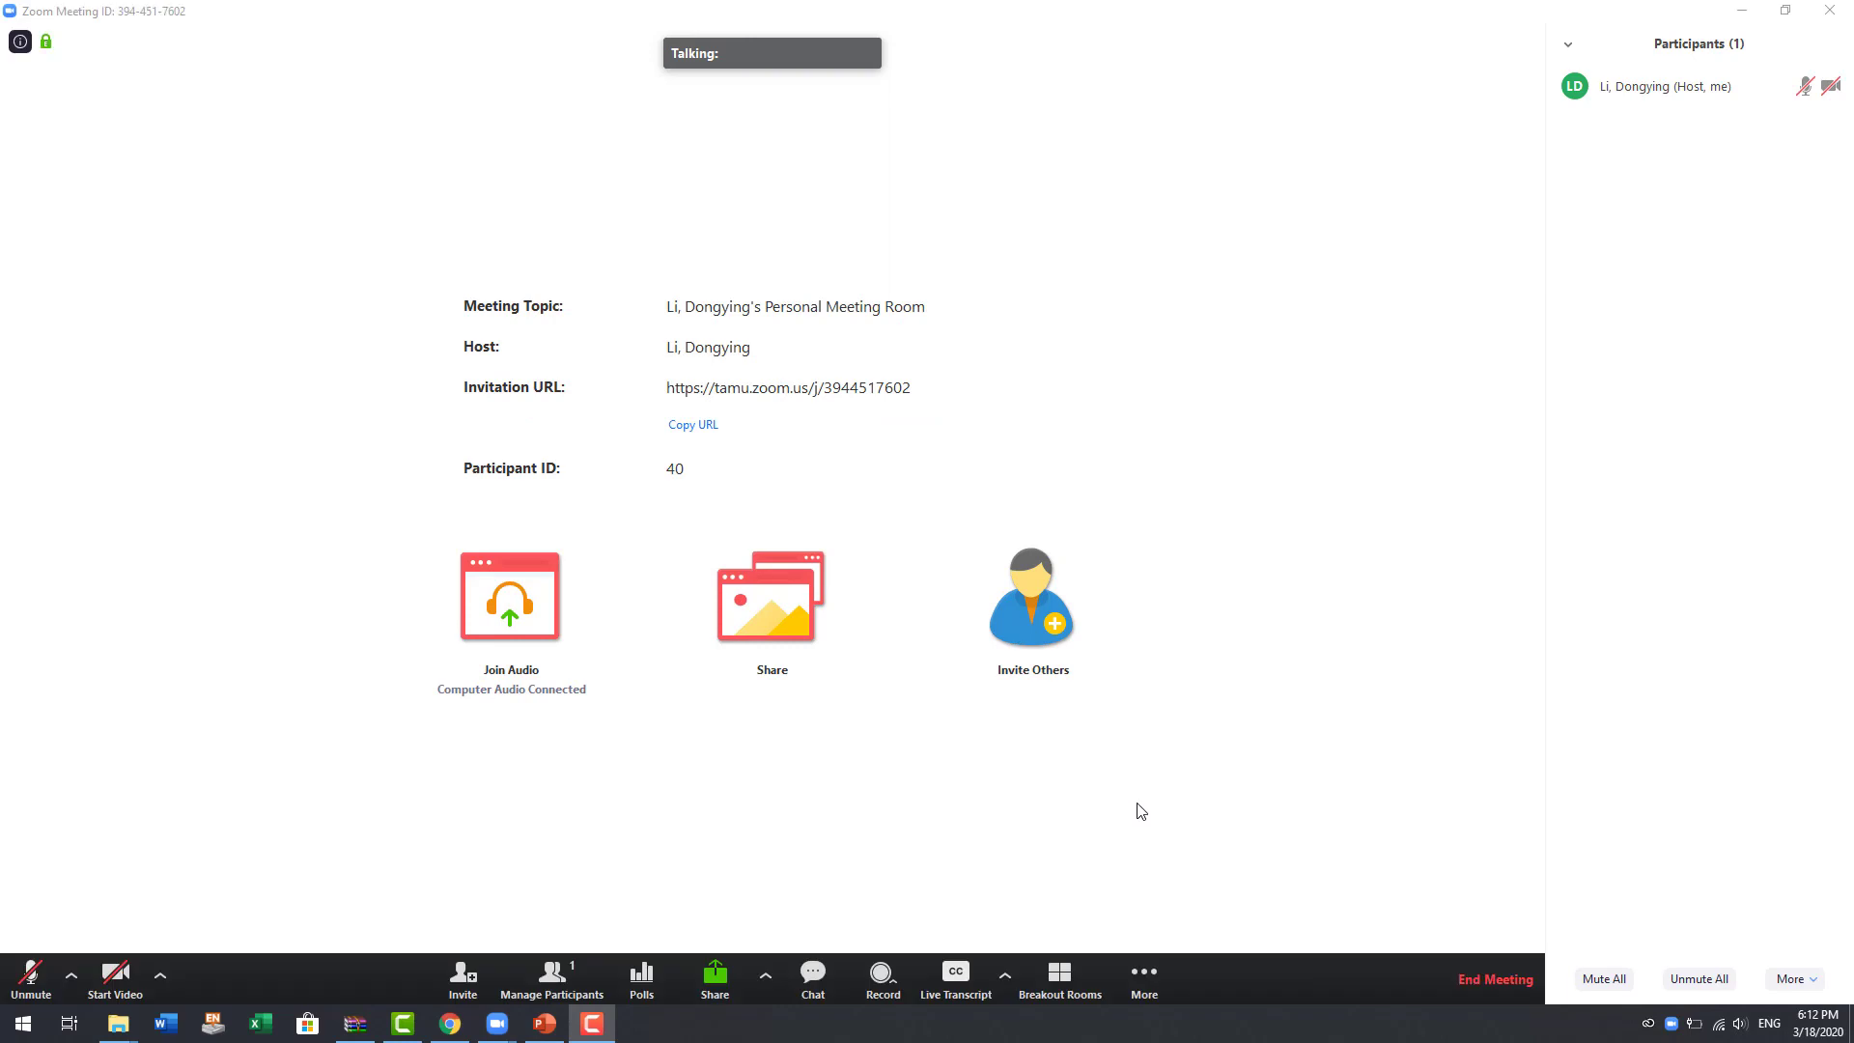
left_click(1156, 614)
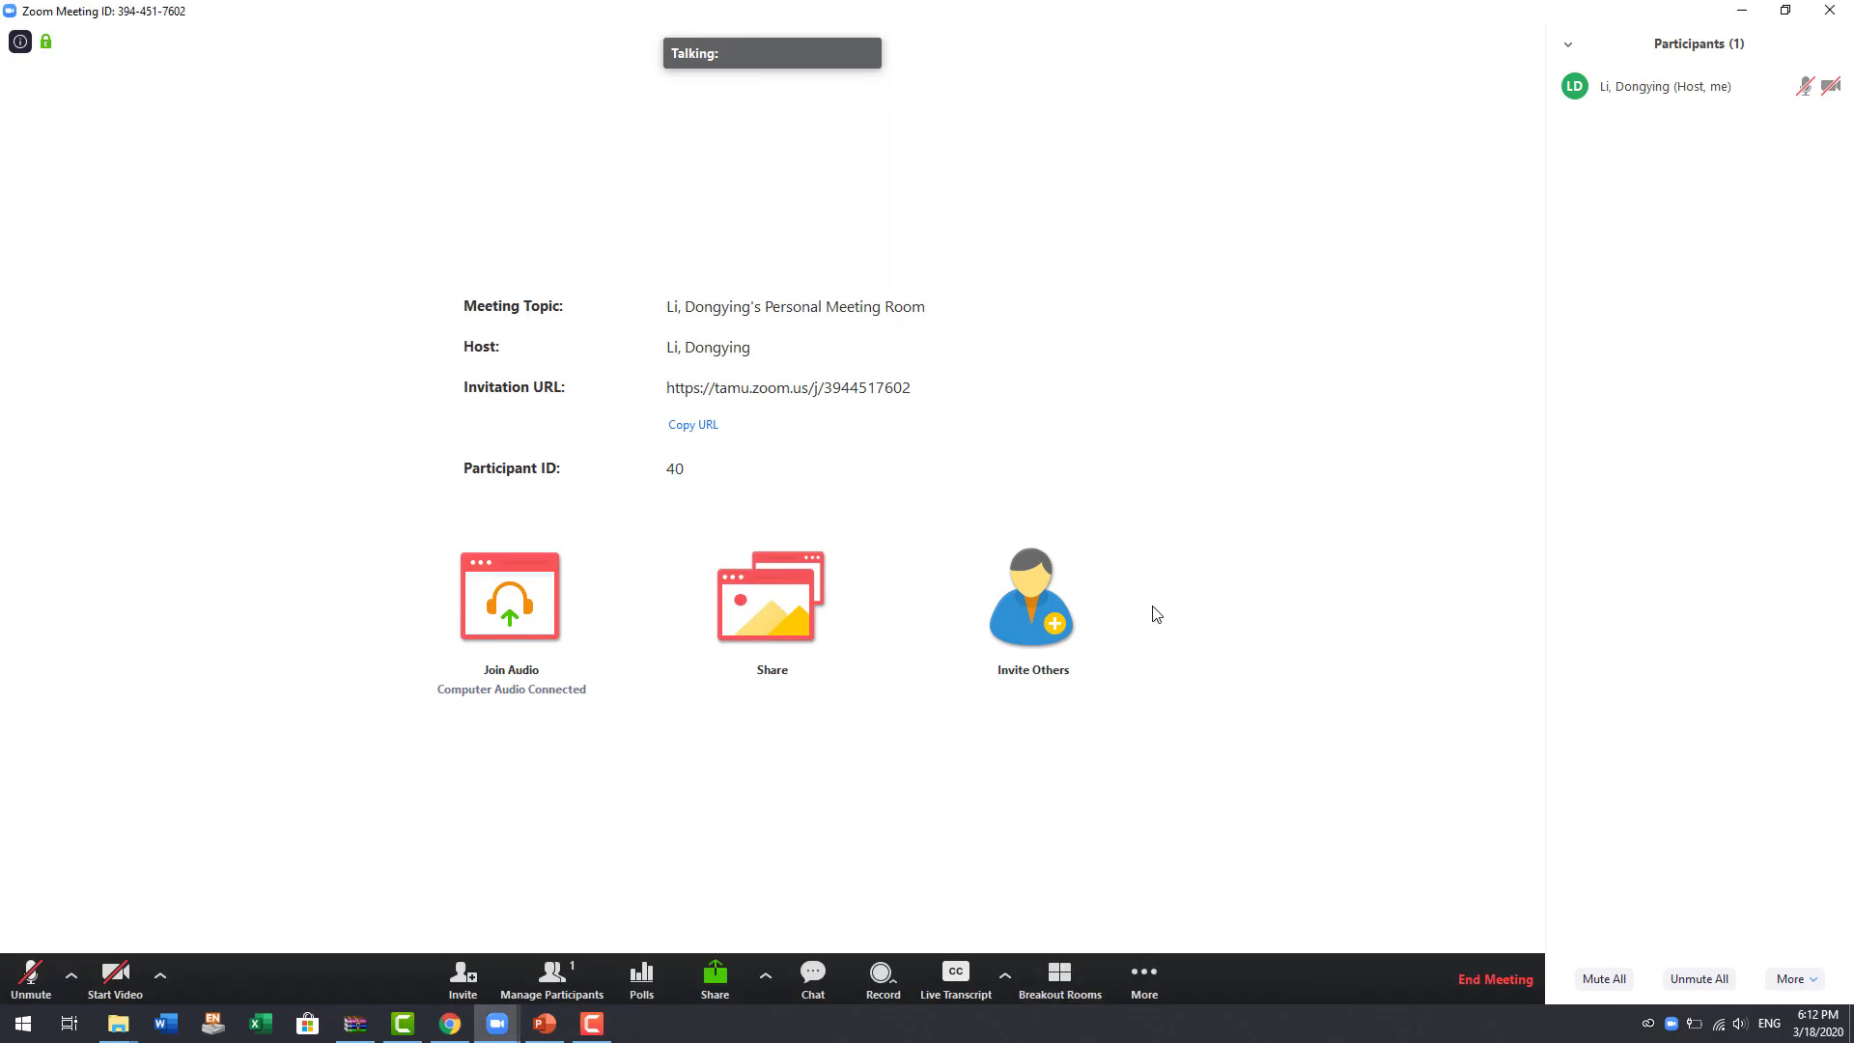
left_click(1059, 975)
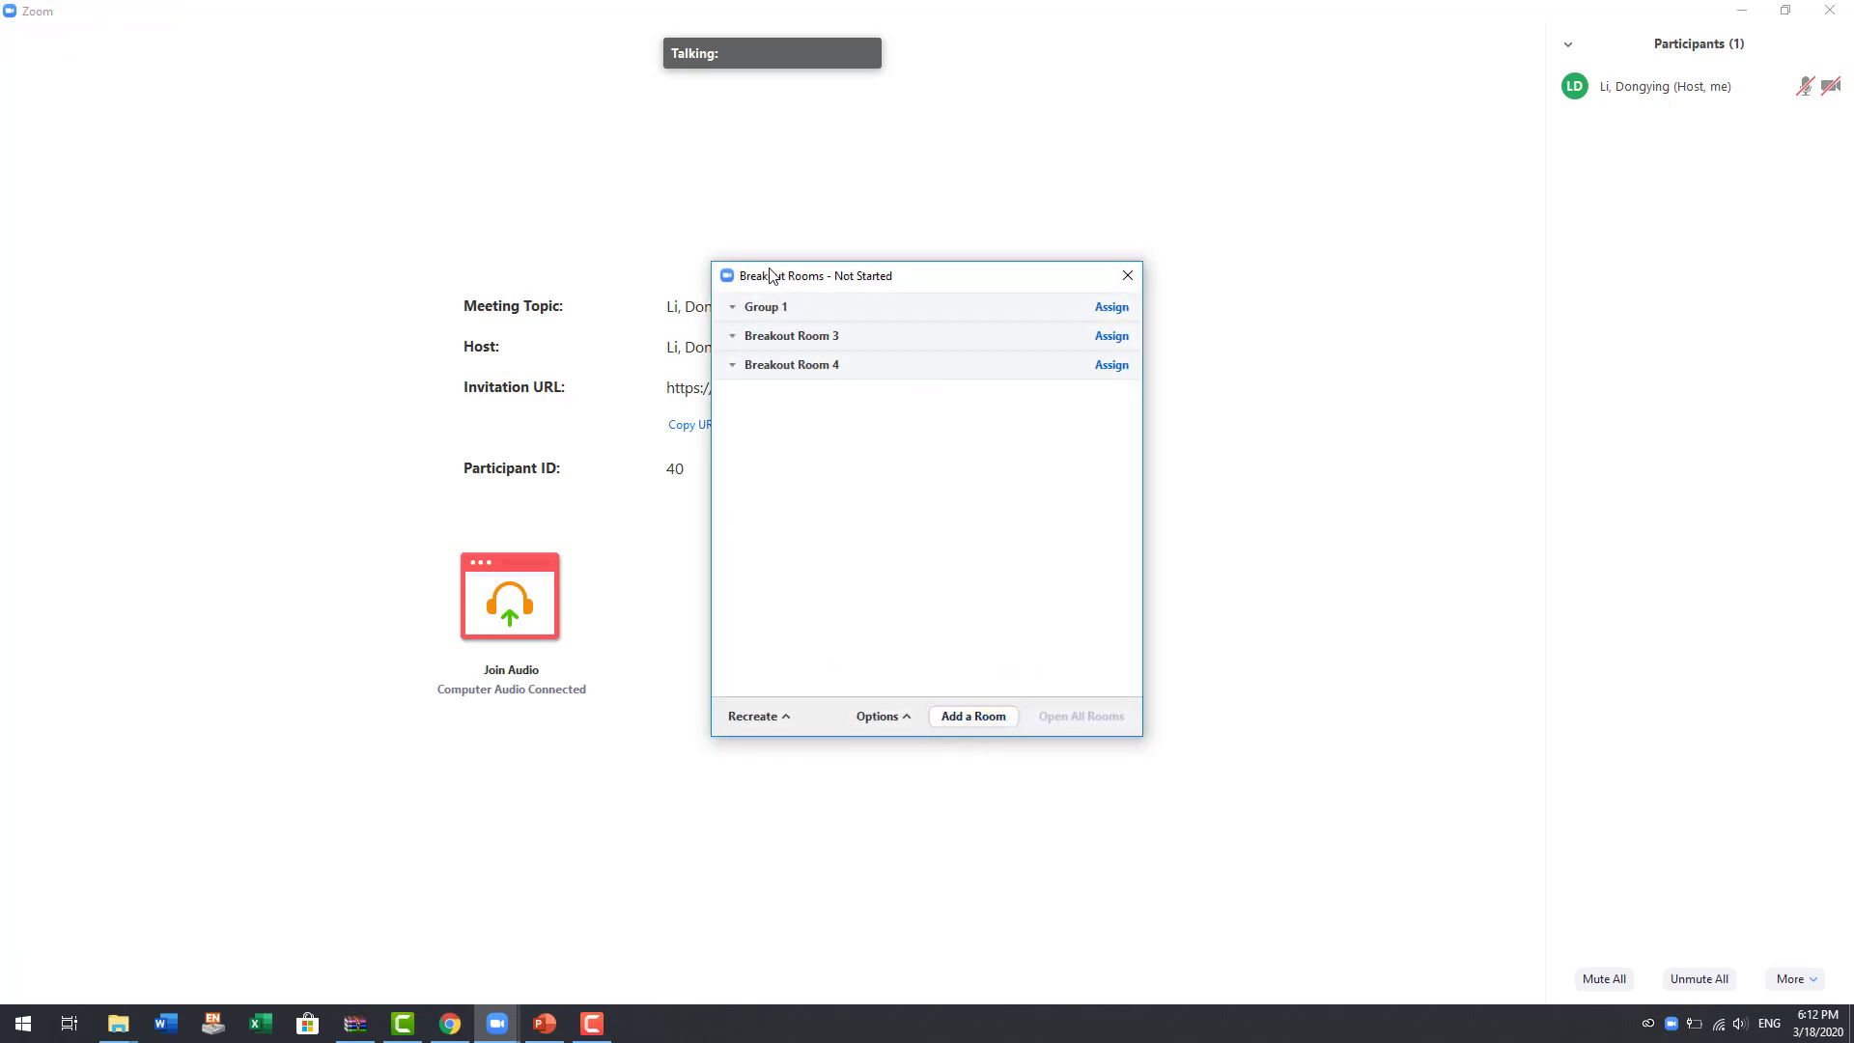
left_click(961, 335)
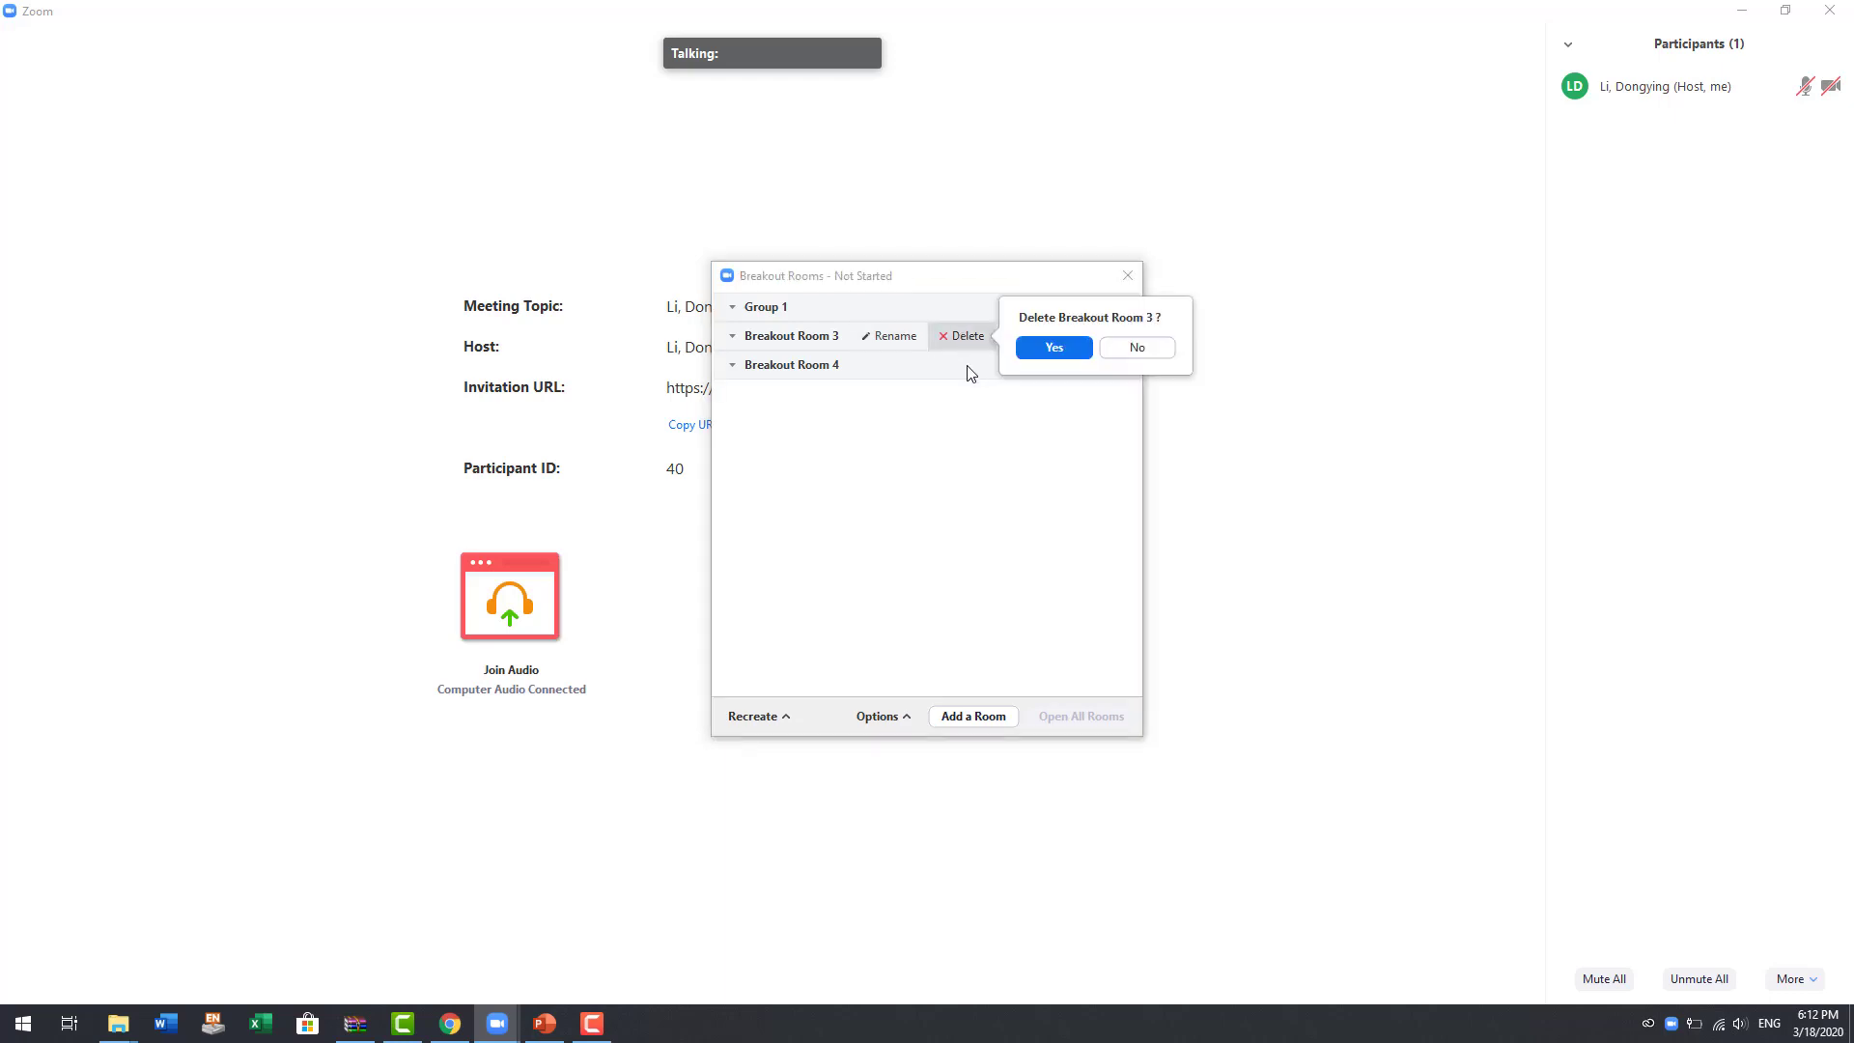
left_click(1047, 346)
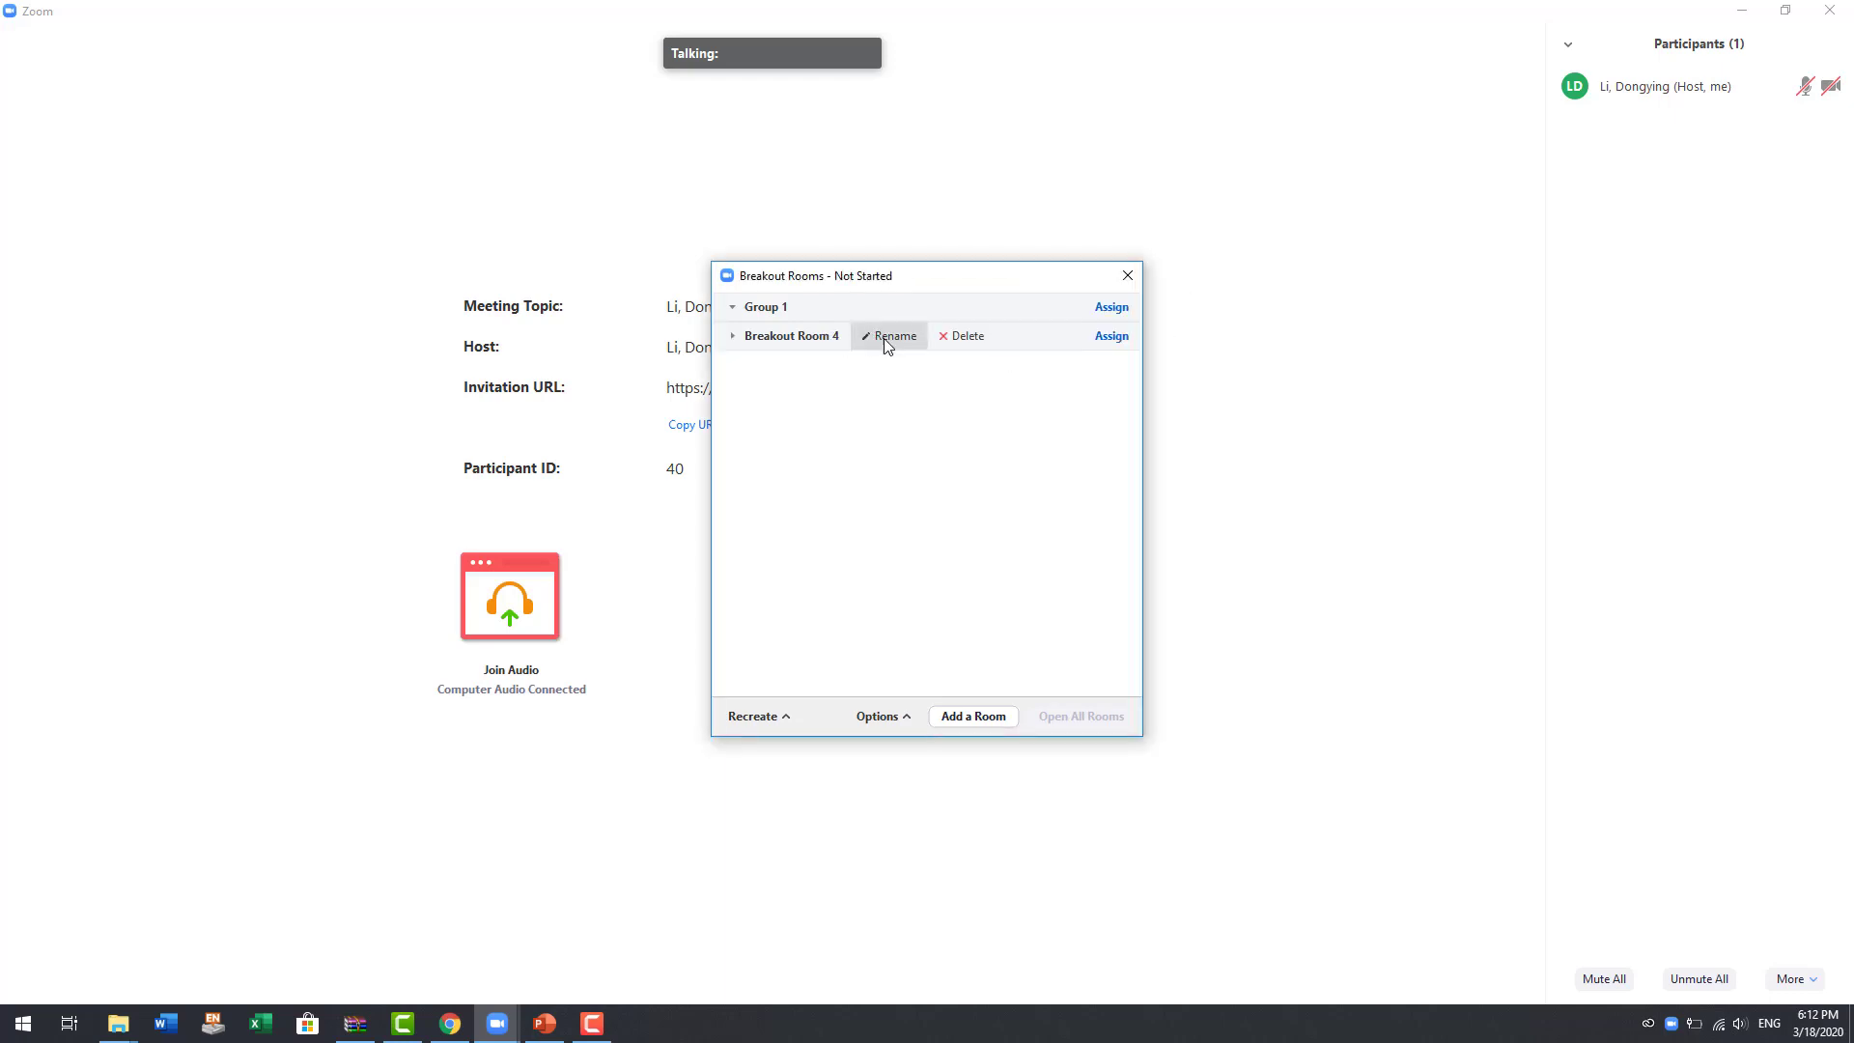
Rename Breakout Room 4 as Group 2
left_click(885, 338)
type("Group")
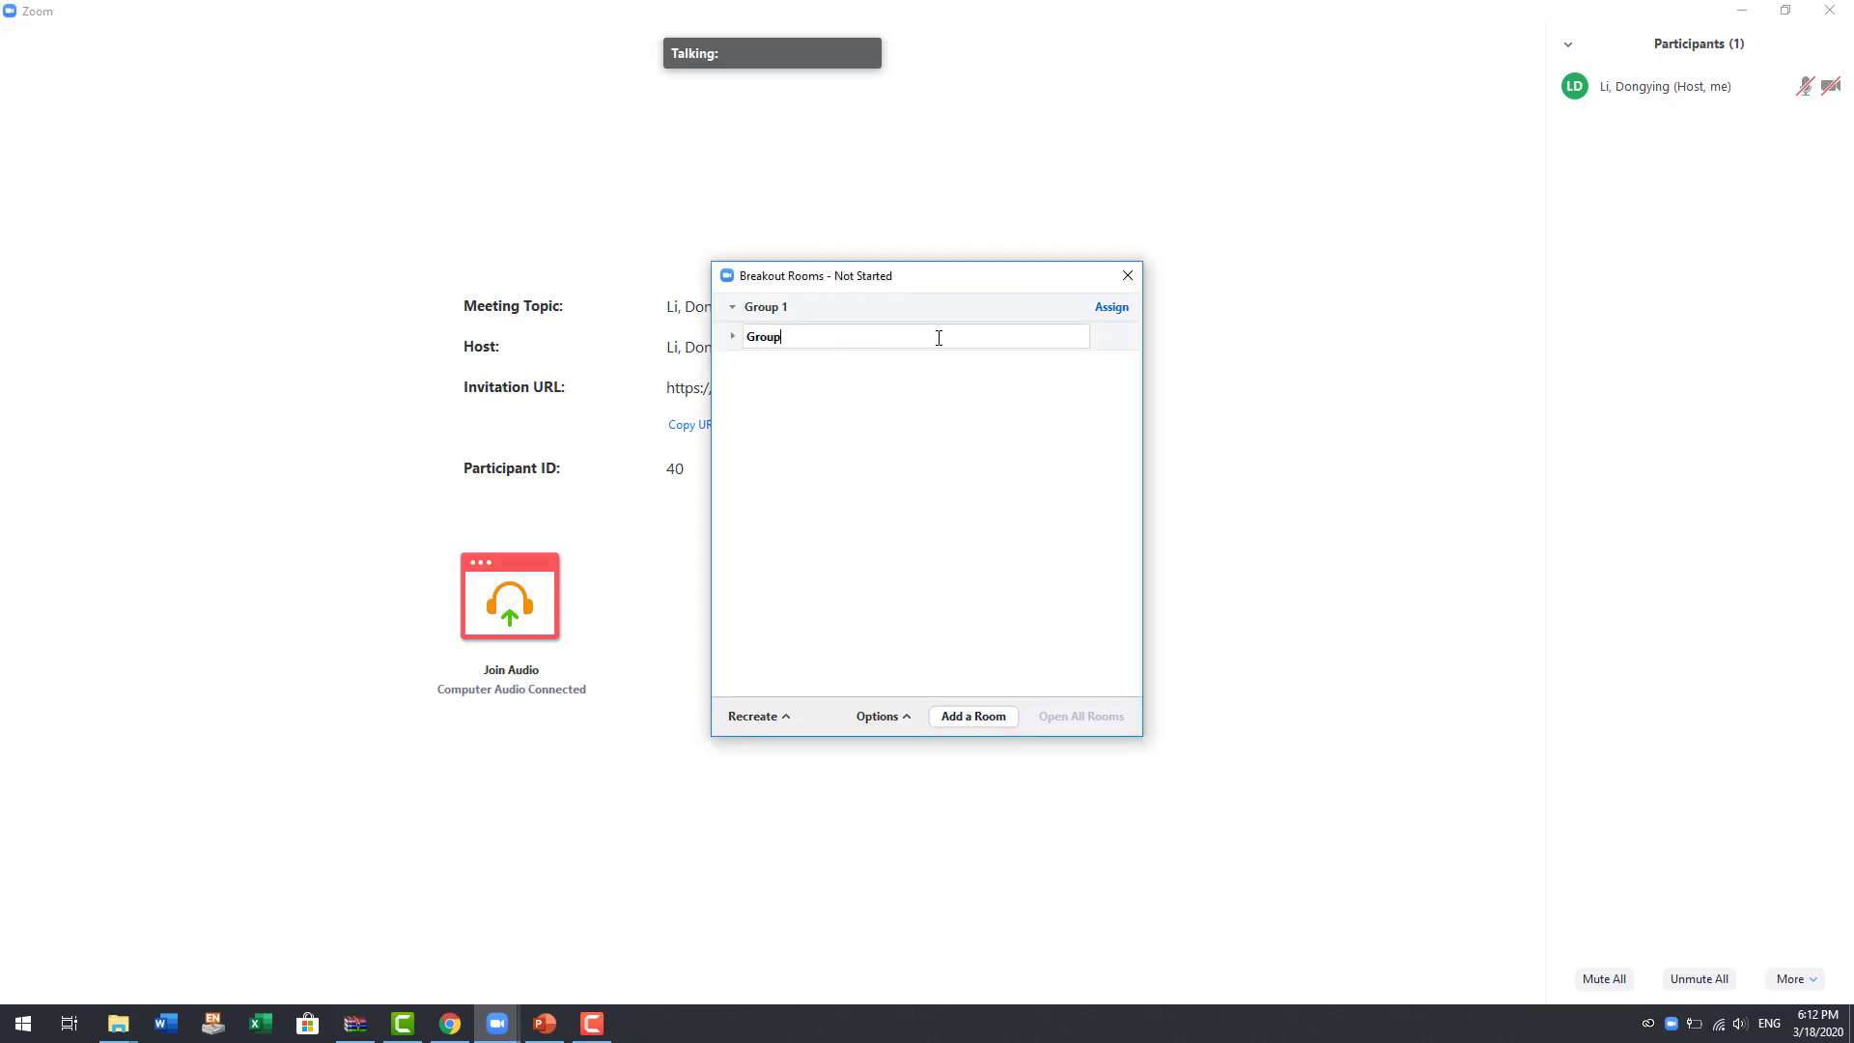
type(" 2")
key("Return")
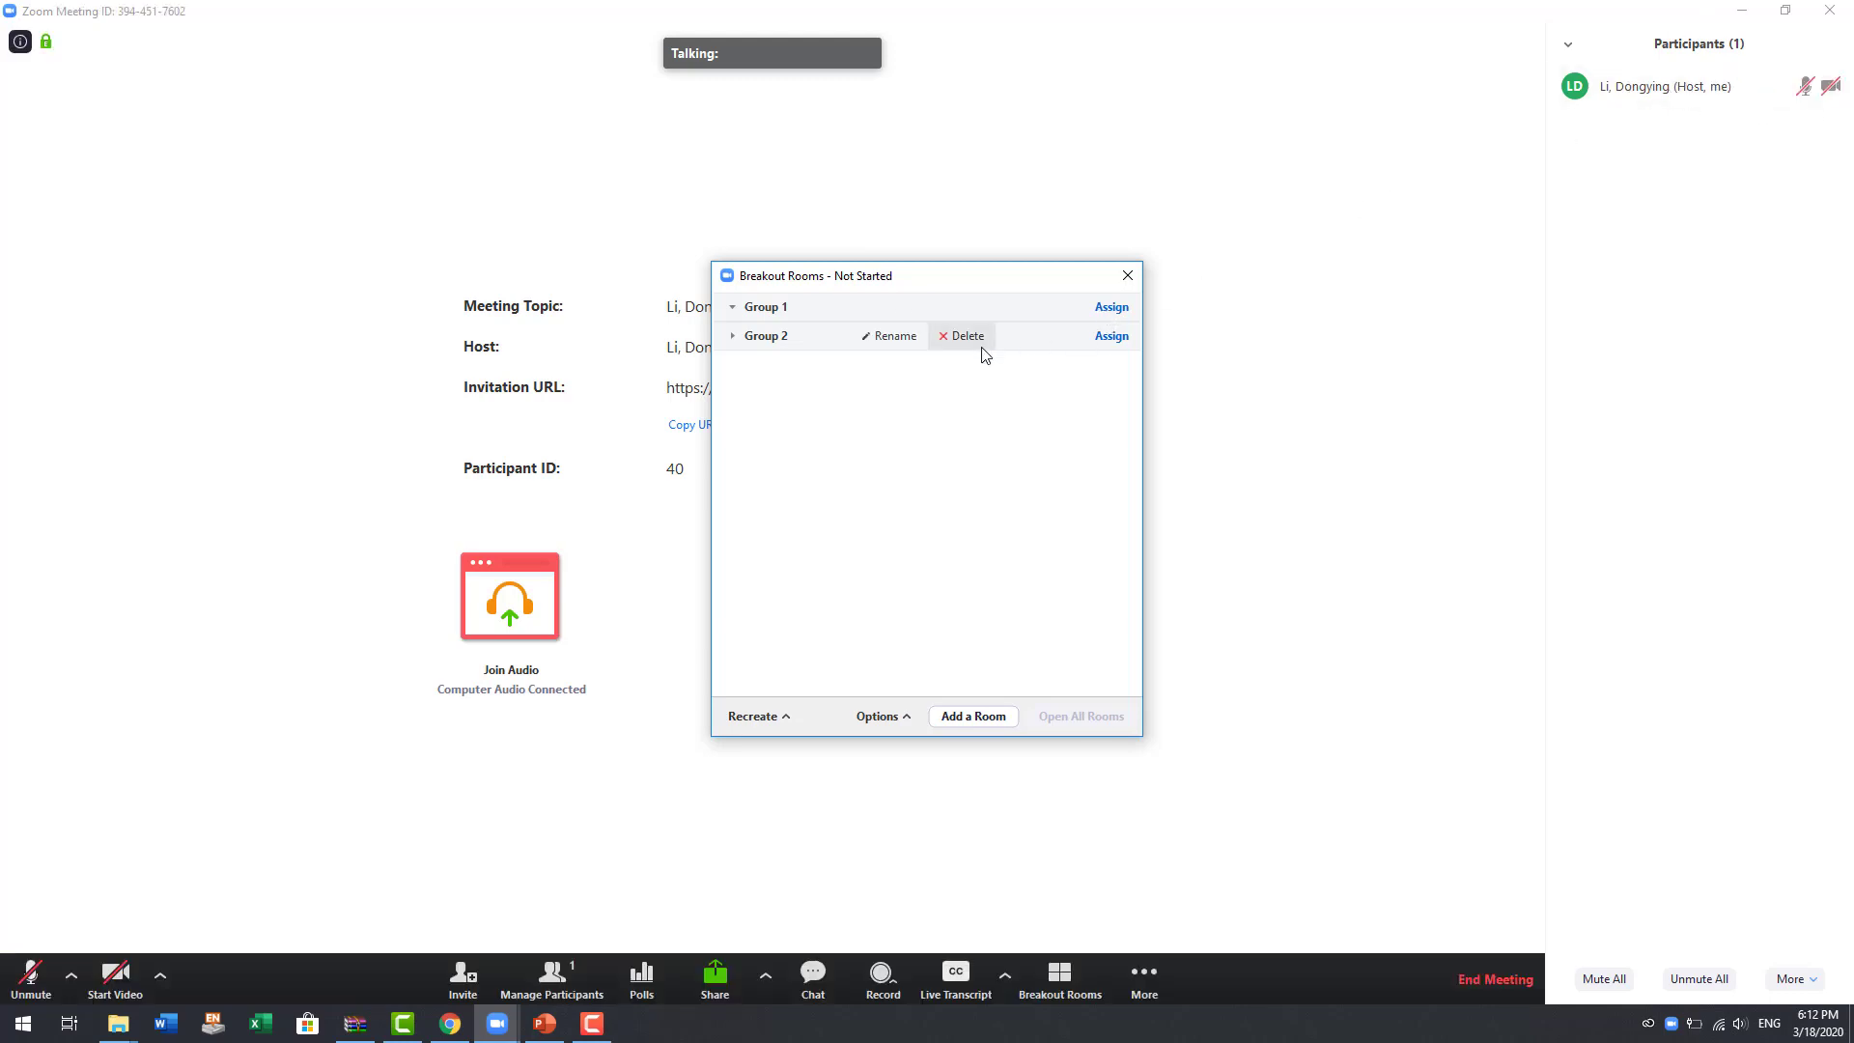
Check which participants can be assigned to Group 1, and close the breakout rooms window
left_click(1105, 315)
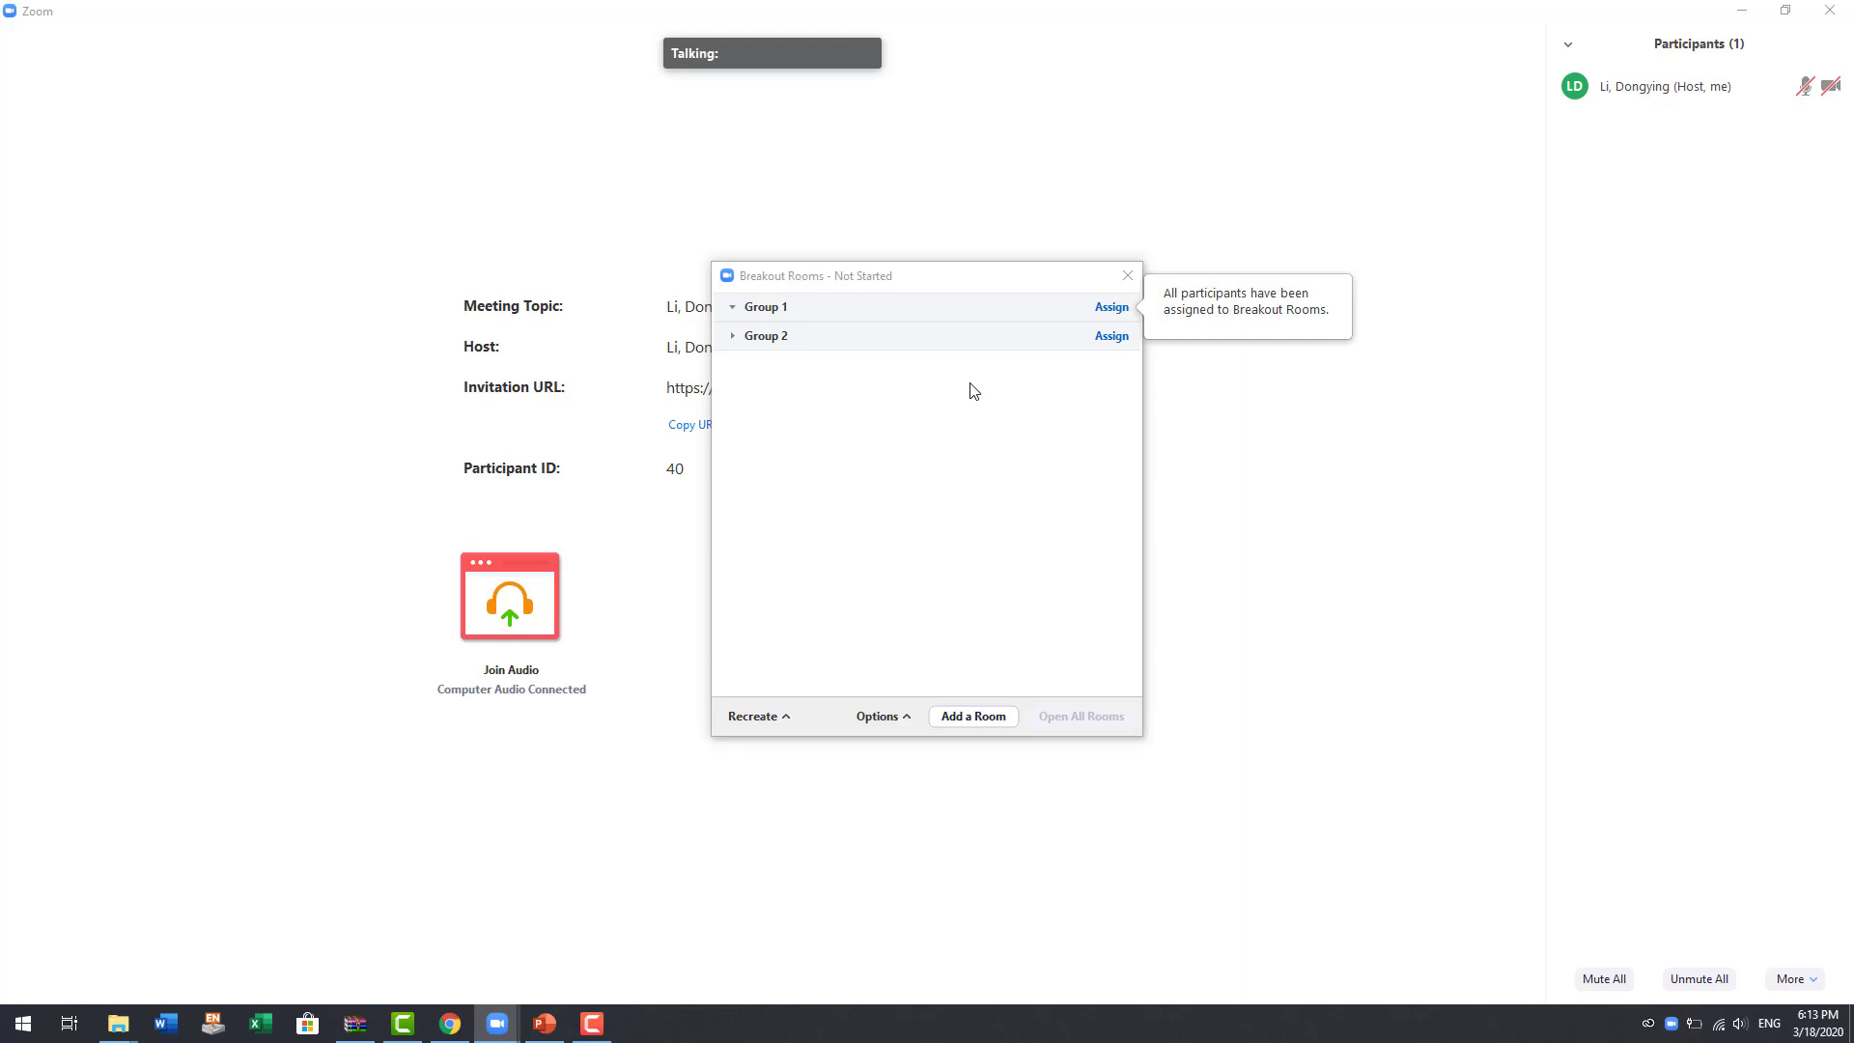
mouse_move(1130, 447)
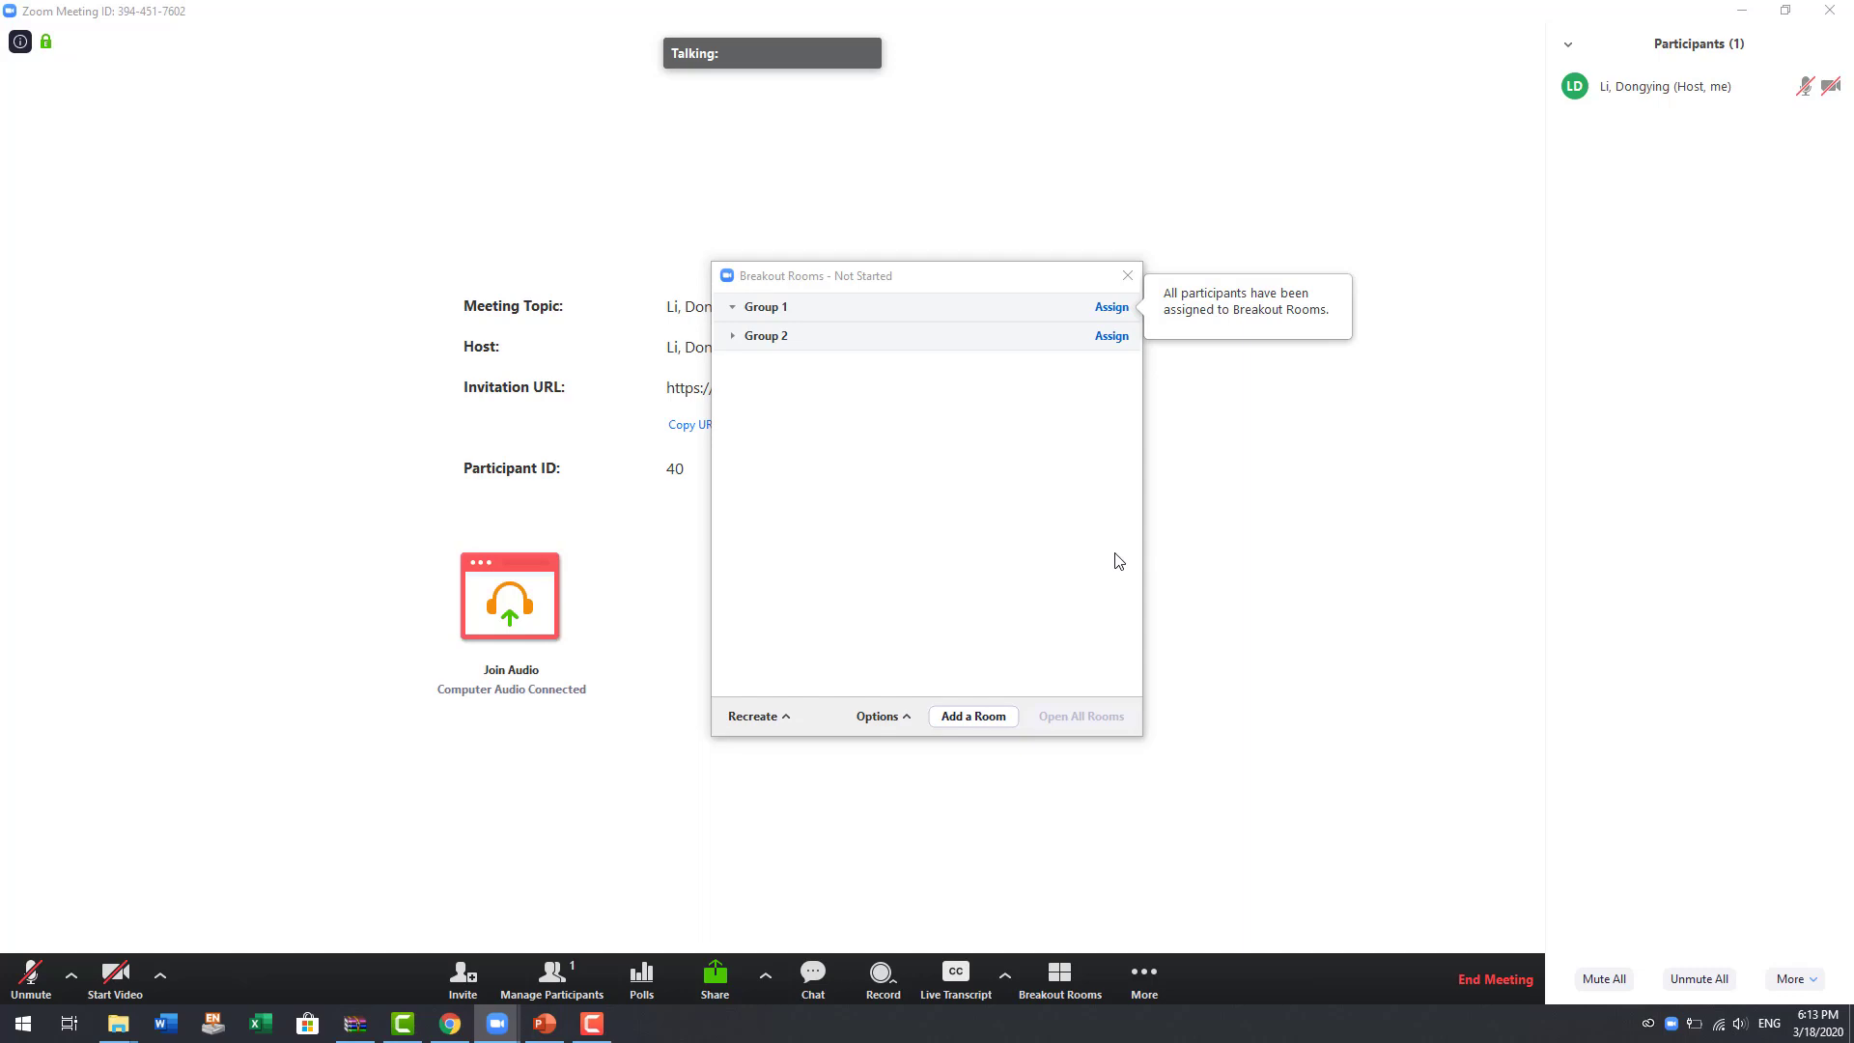
mouse_move(1091, 861)
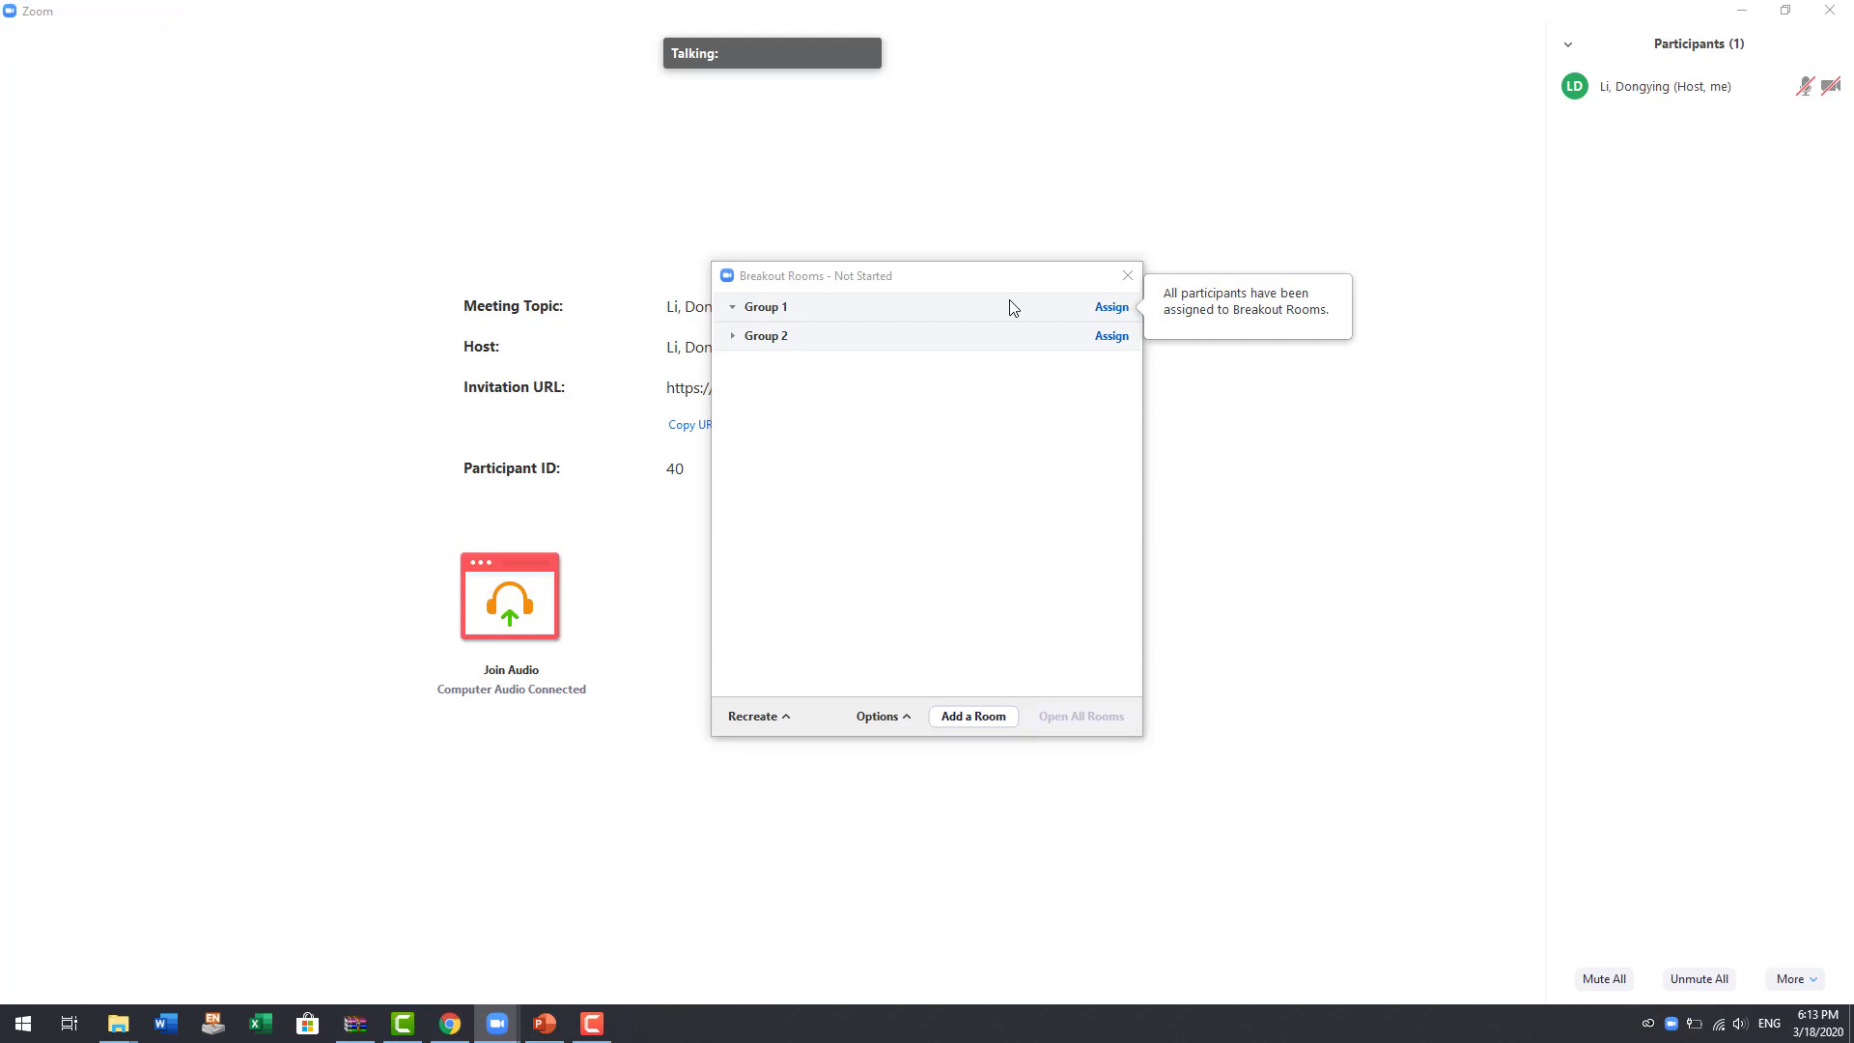
left_click(1127, 275)
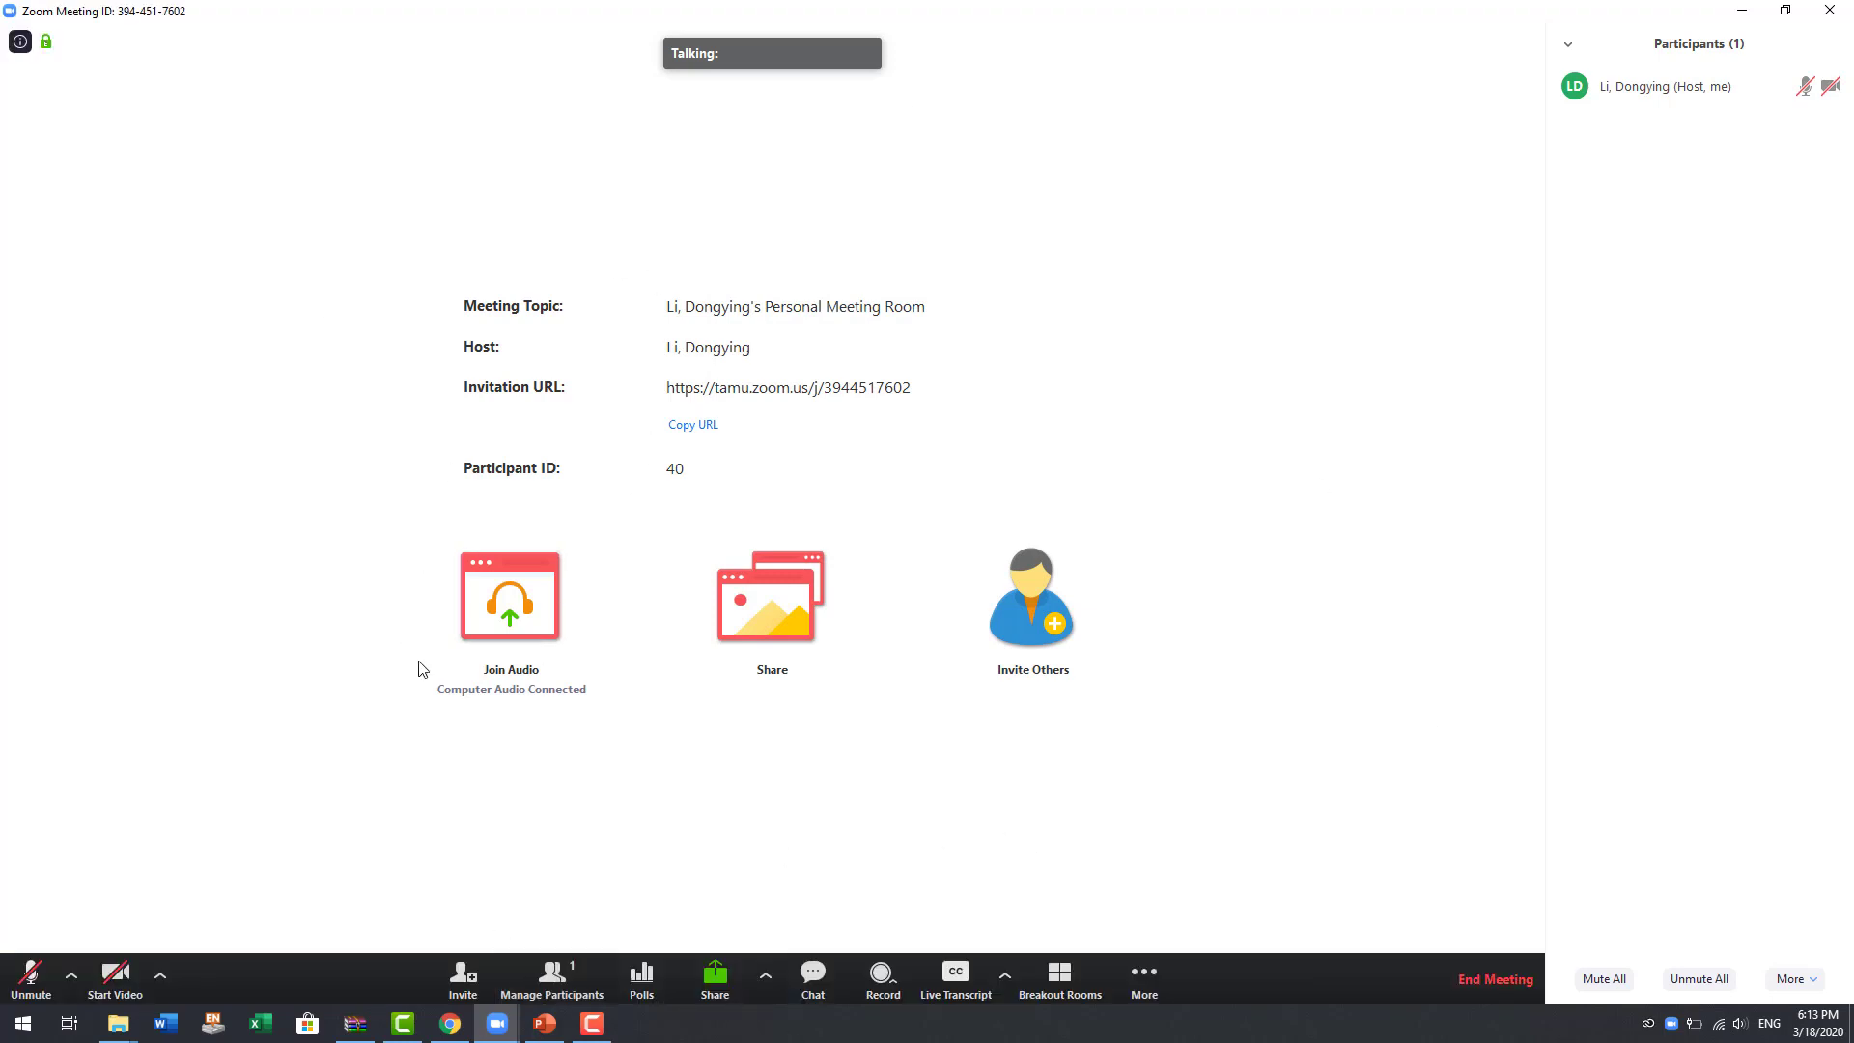
Minimize the meeting and copy the invitation of today's 6:00 PM-7:00 PM meeting from the main Zoom window
left_click(1742, 10)
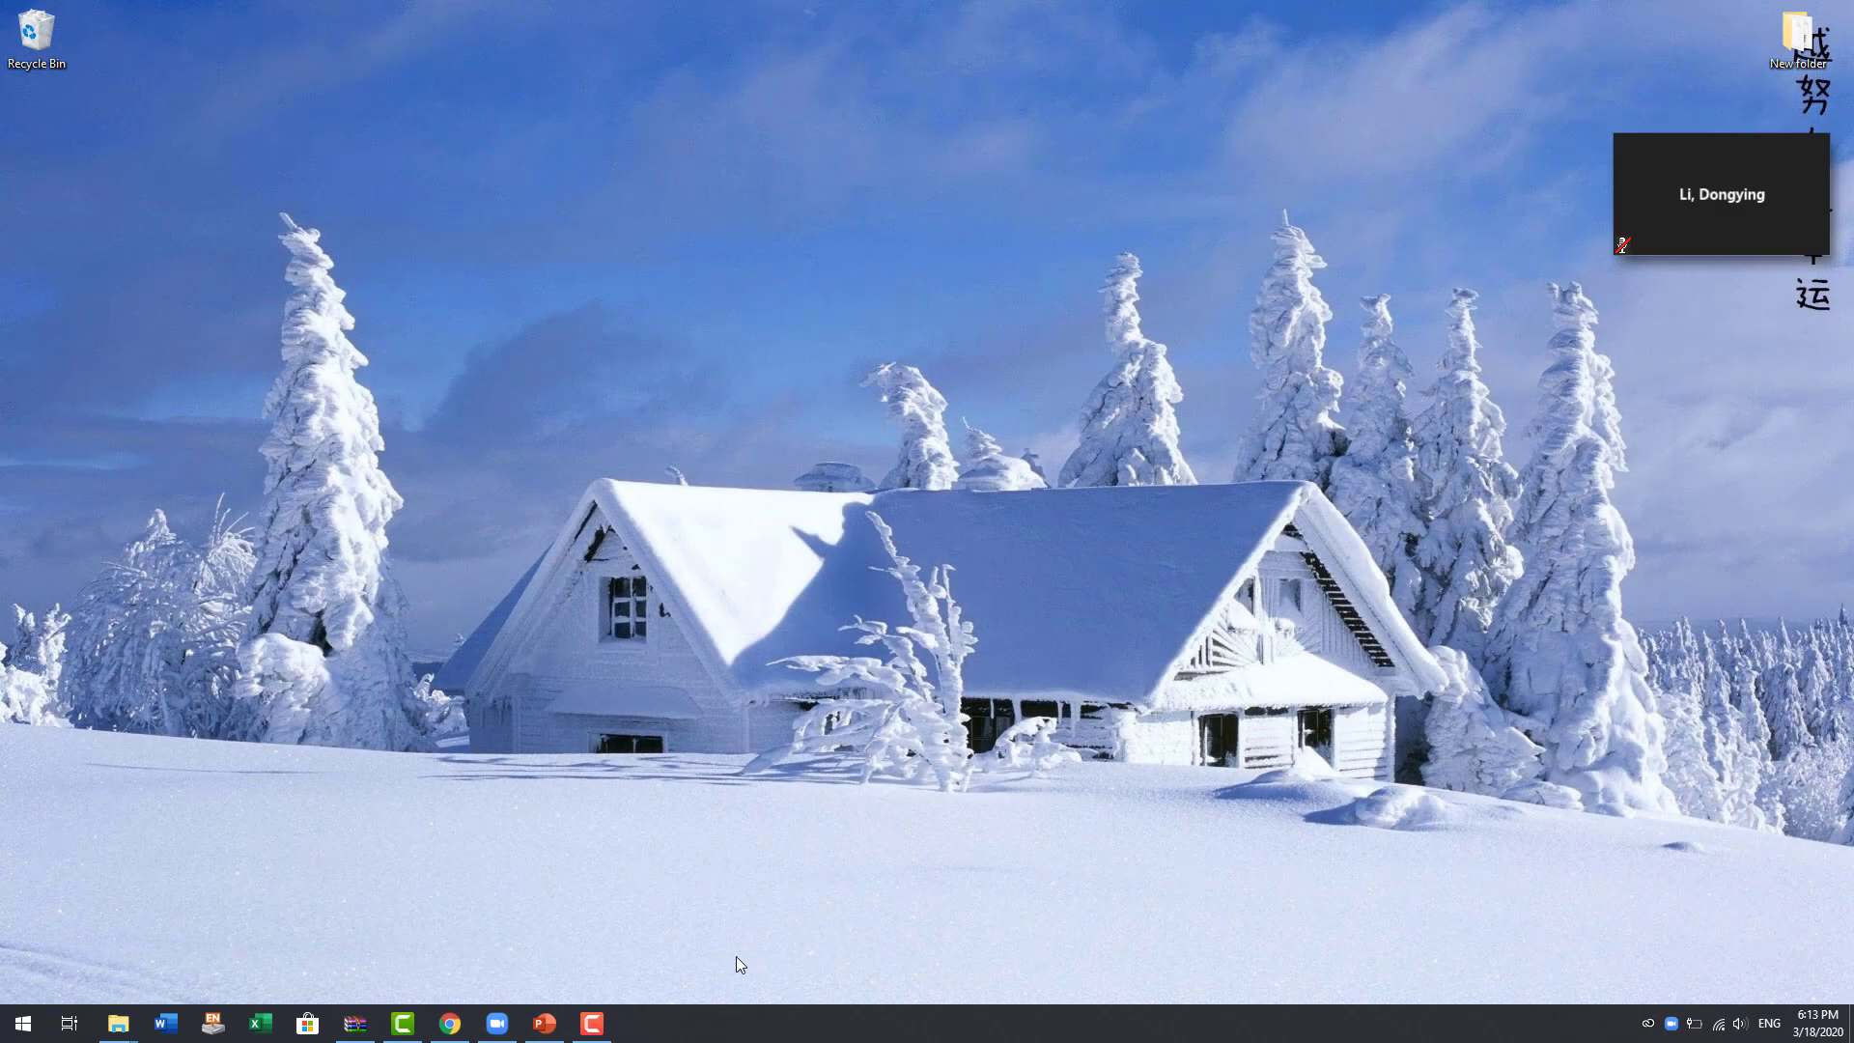
left_click(497, 1025)
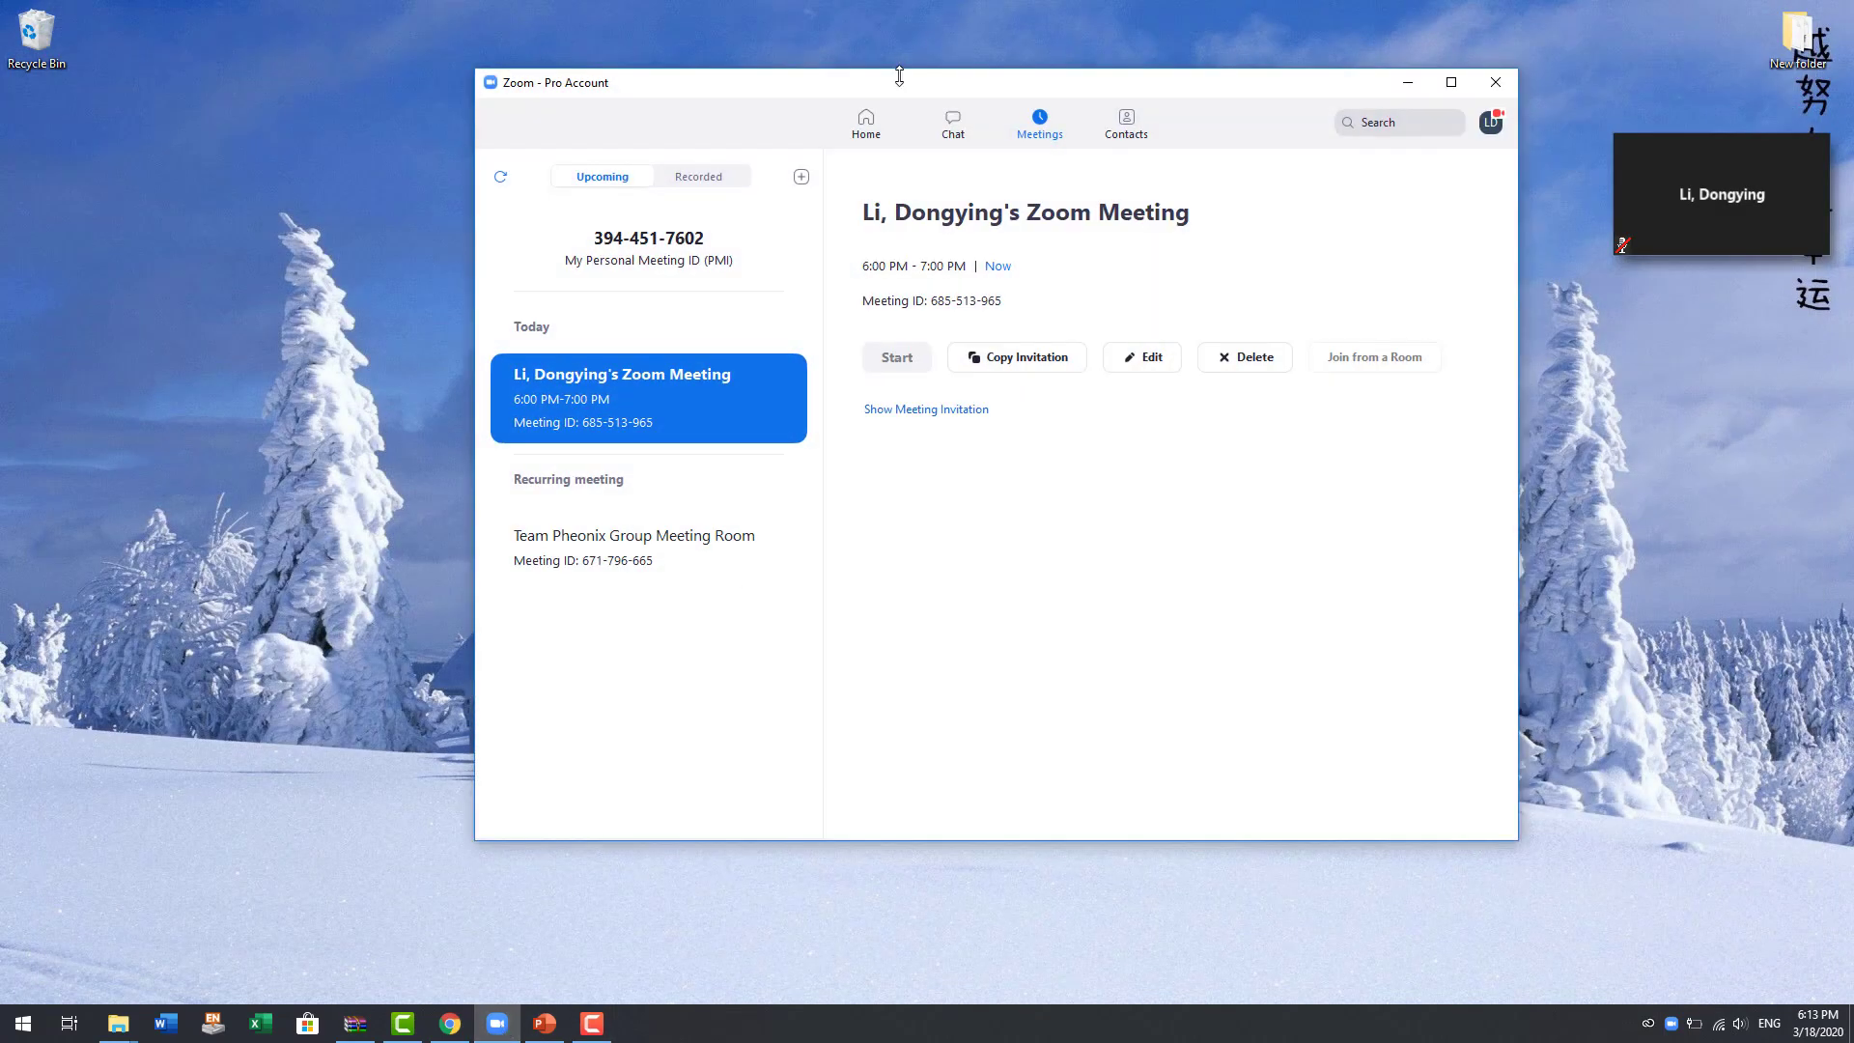
left_click_drag(901, 87, 935, 67)
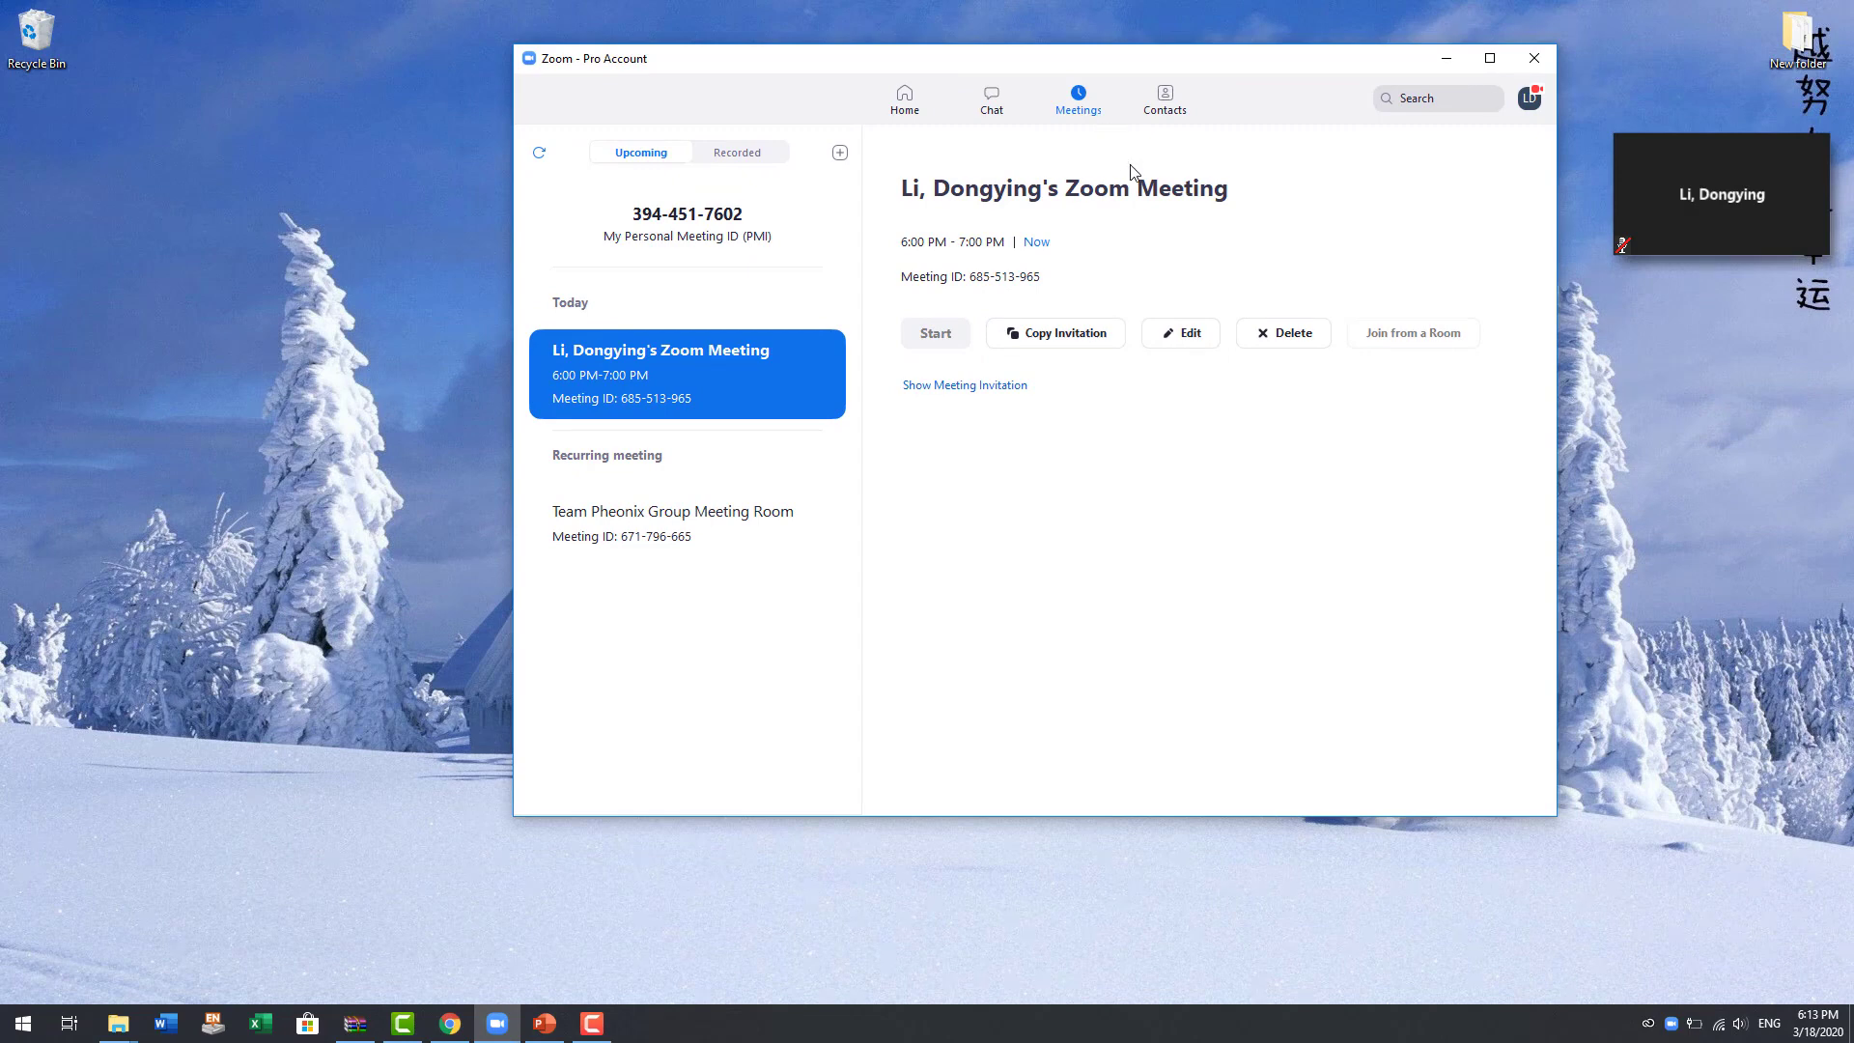
left_click(1084, 333)
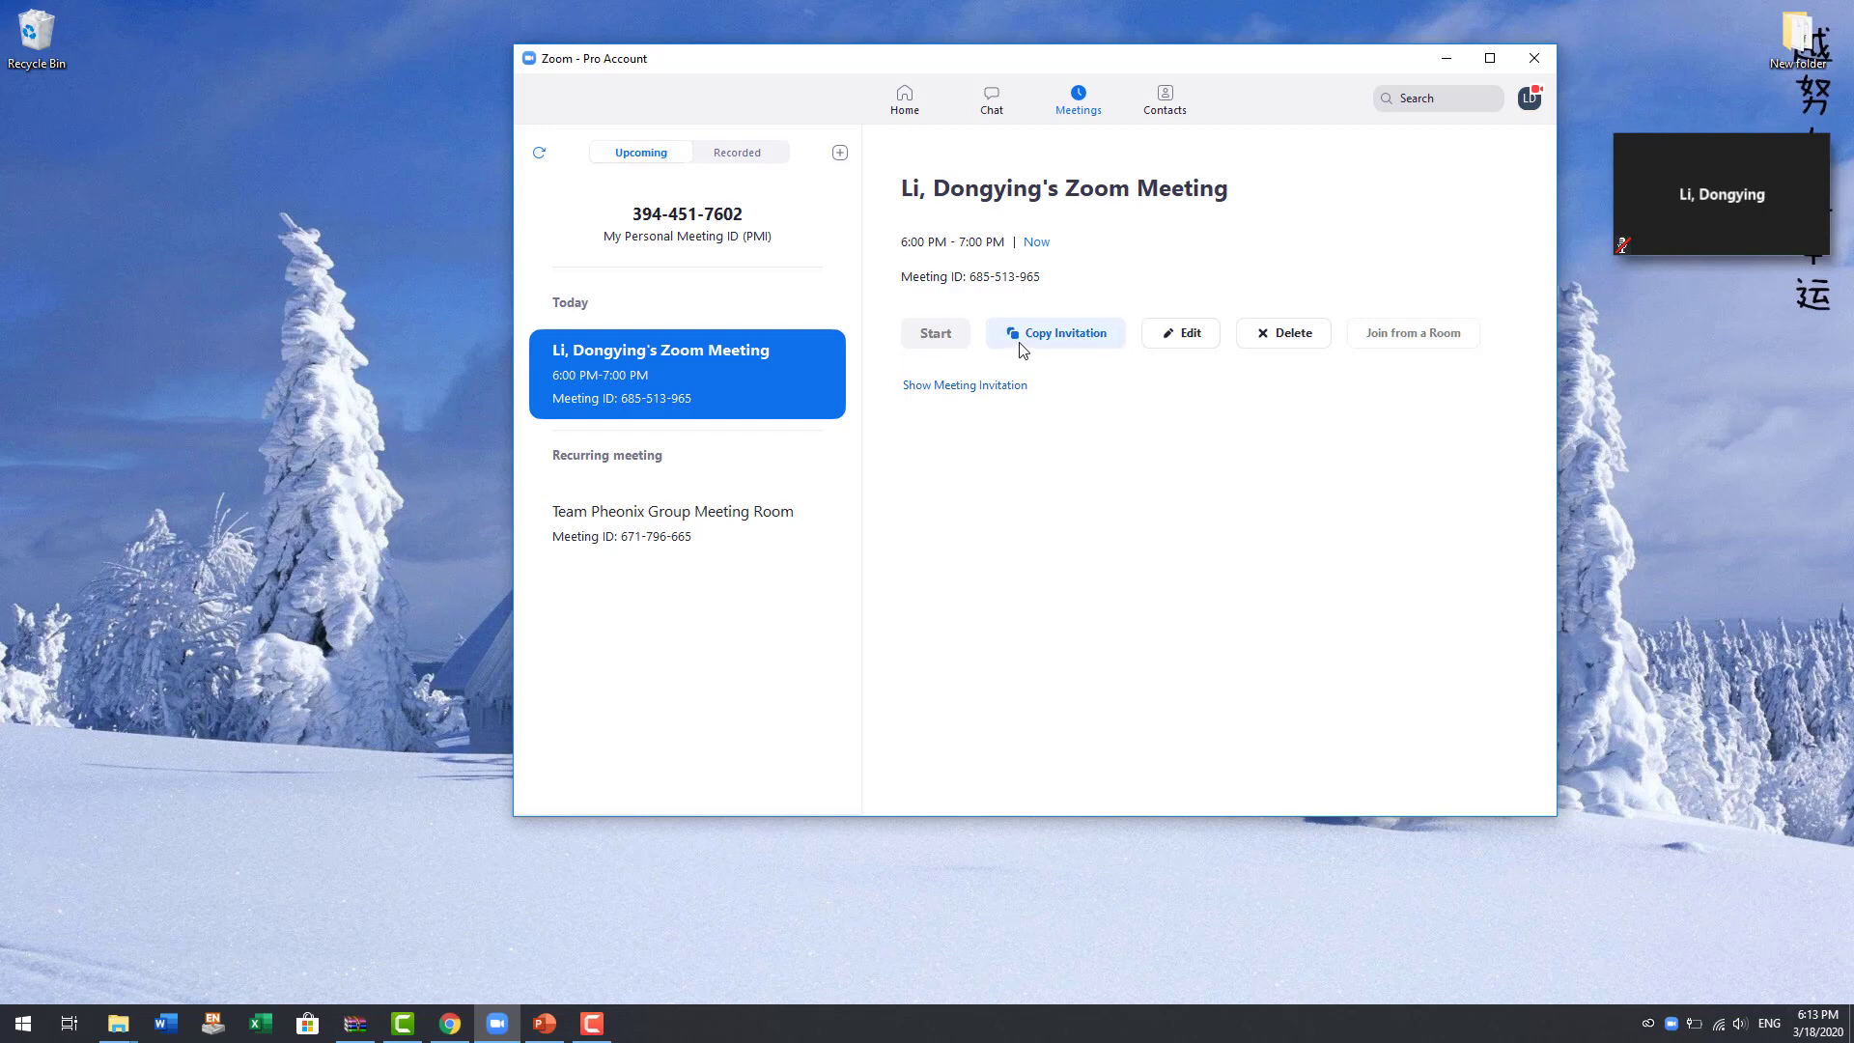
left_click(1090, 340)
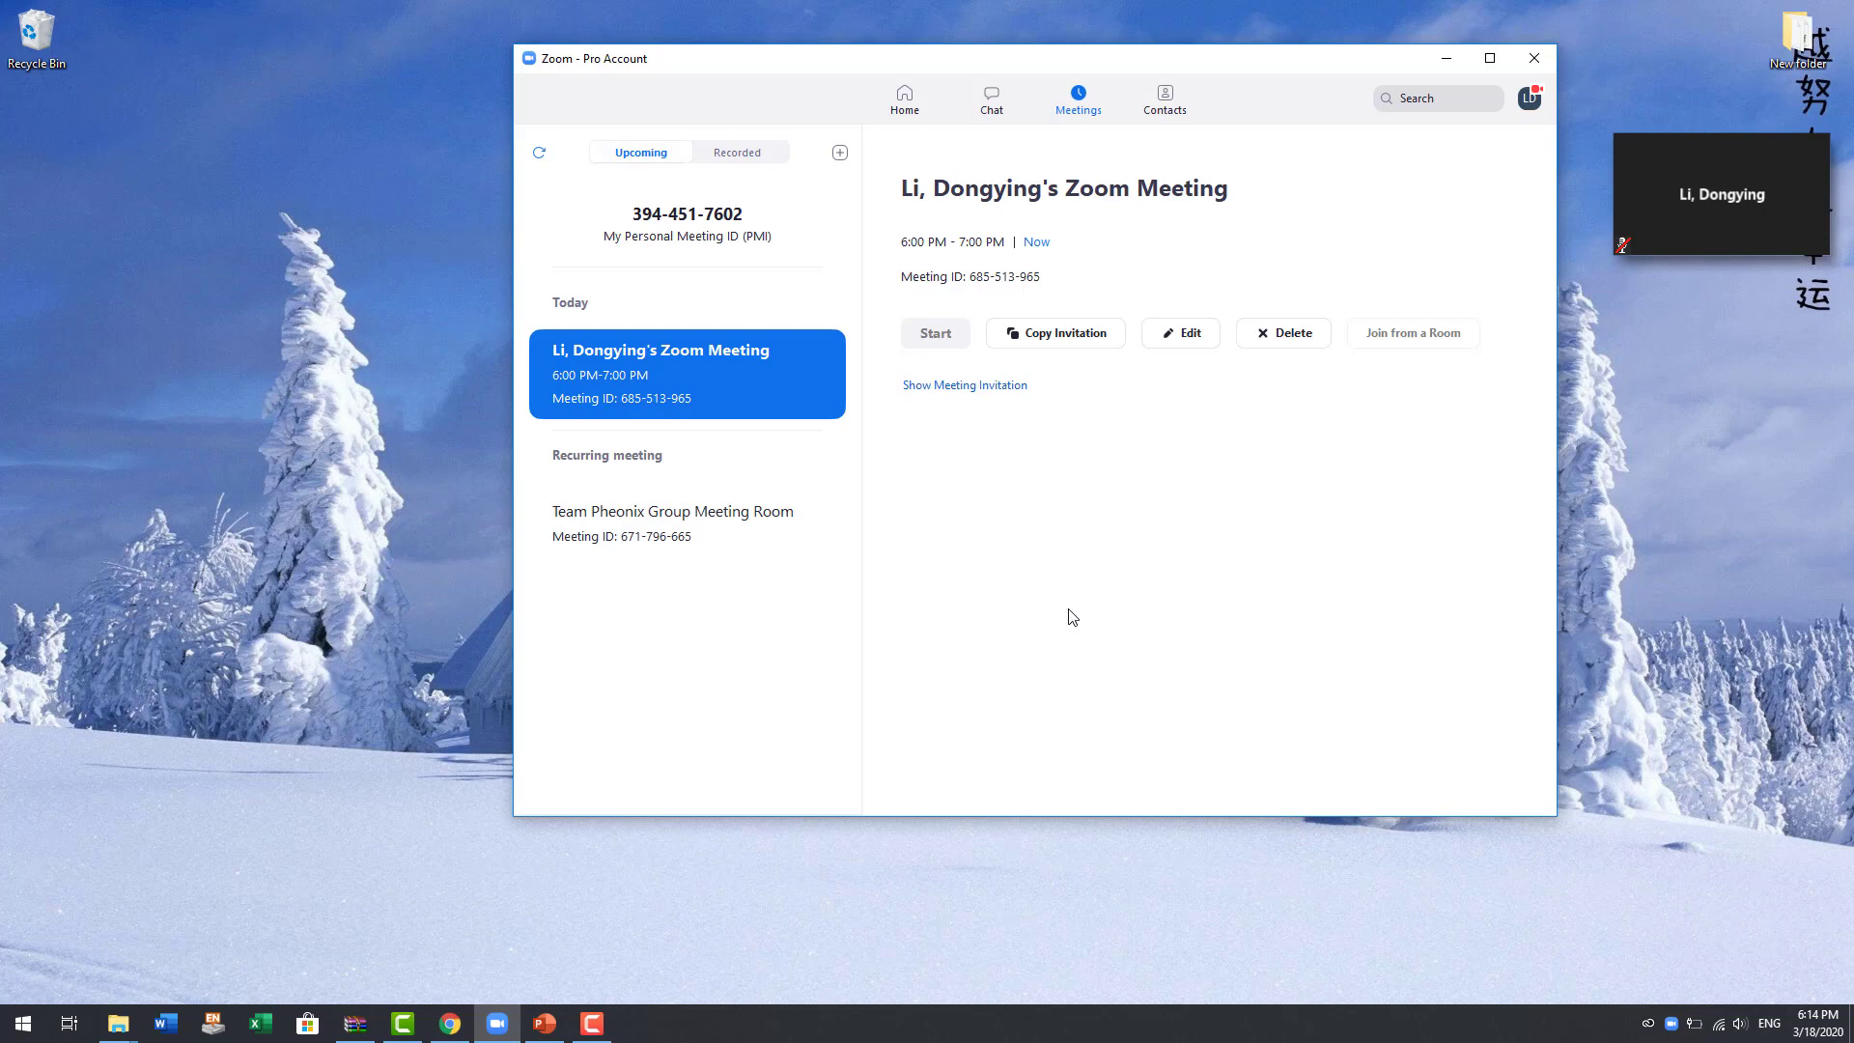
View the settings for scheduling a new meeting, and close the form without scheduling one
left_click(905, 97)
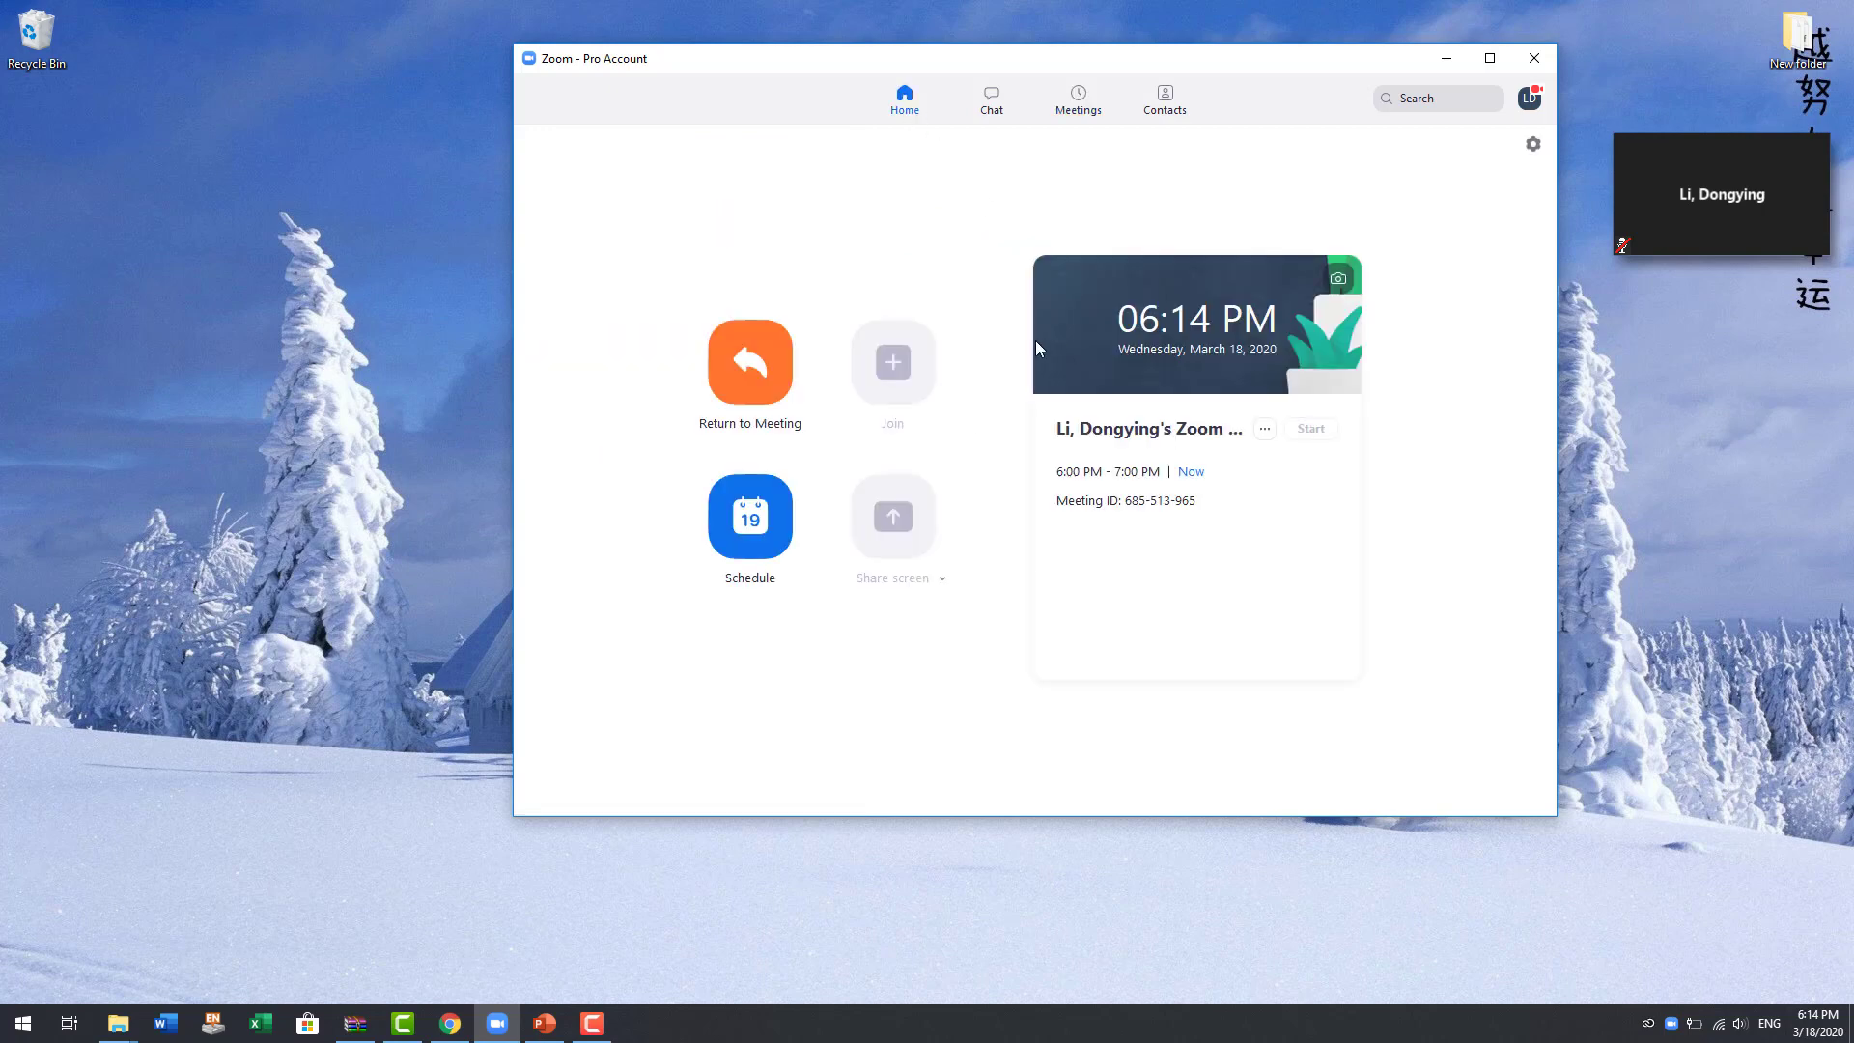
left_click(751, 516)
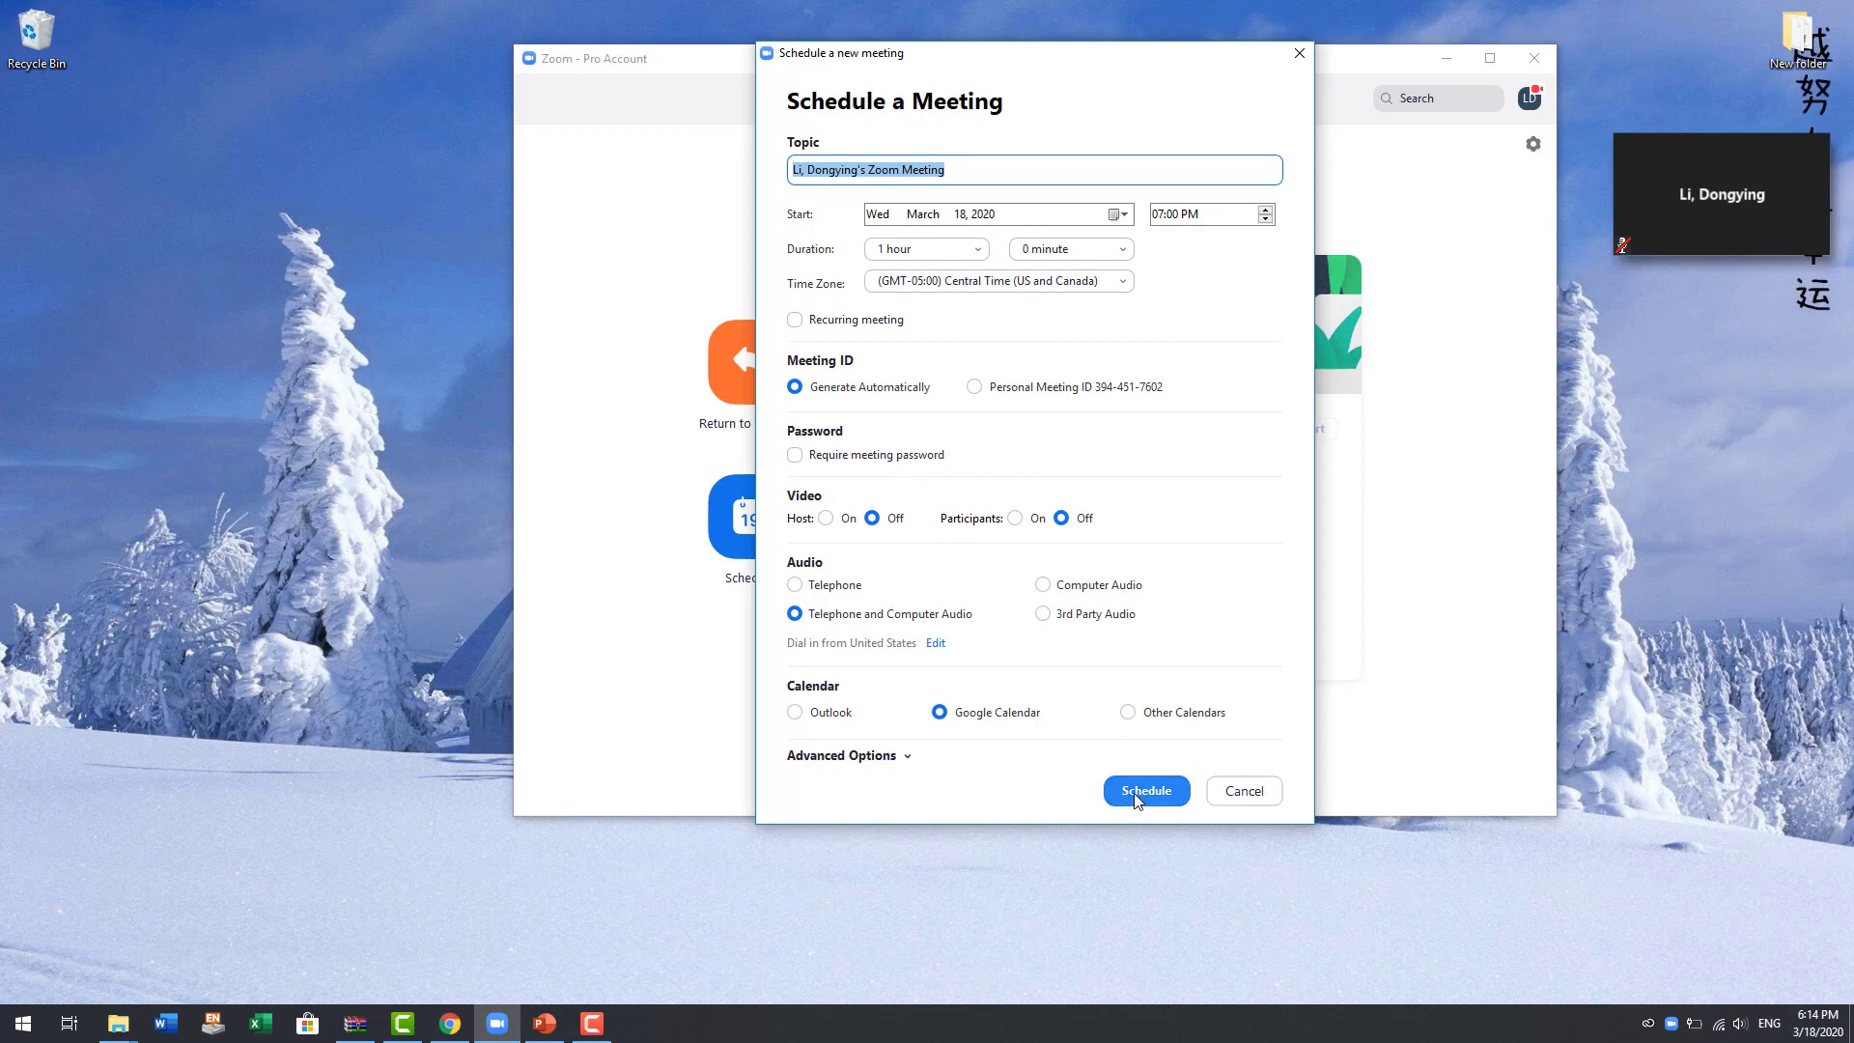
left_click(1300, 55)
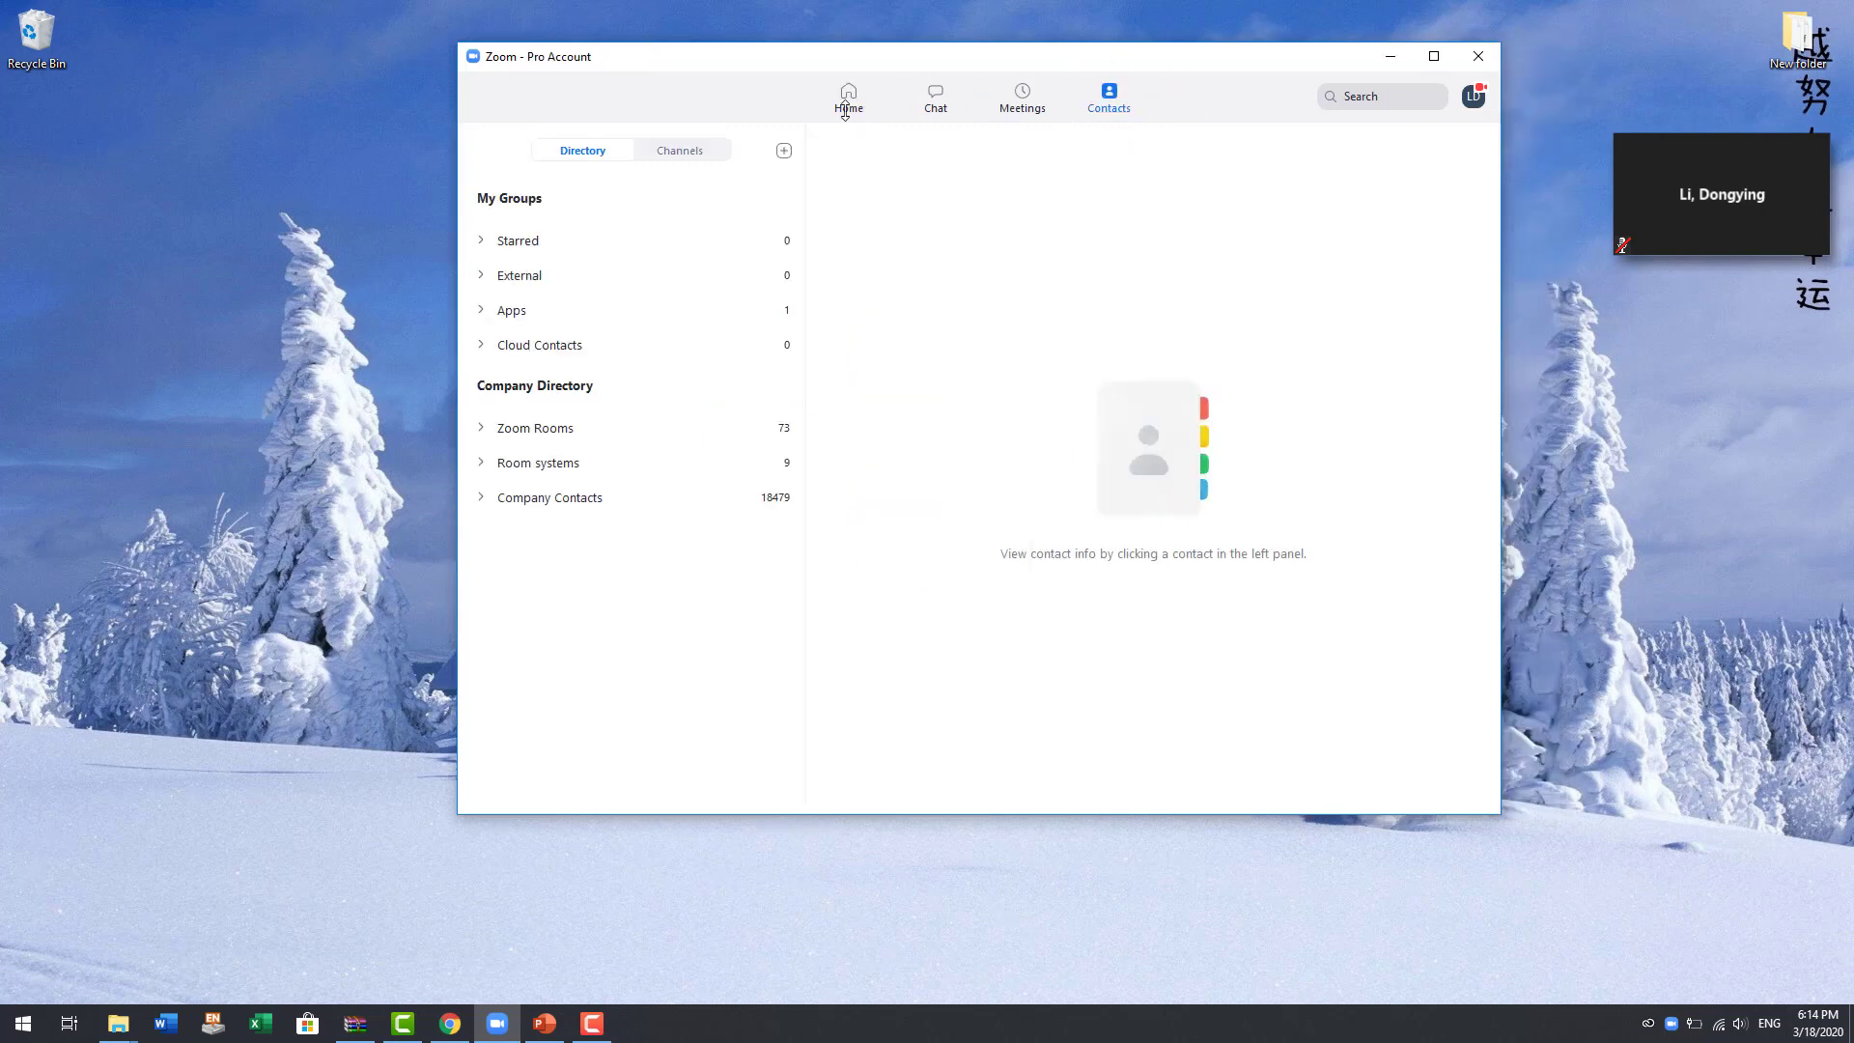
View the options for adding a contact, channel or app in the contacts directory, and reposition the Zoom window
left_click_drag(846, 108, 847, 116)
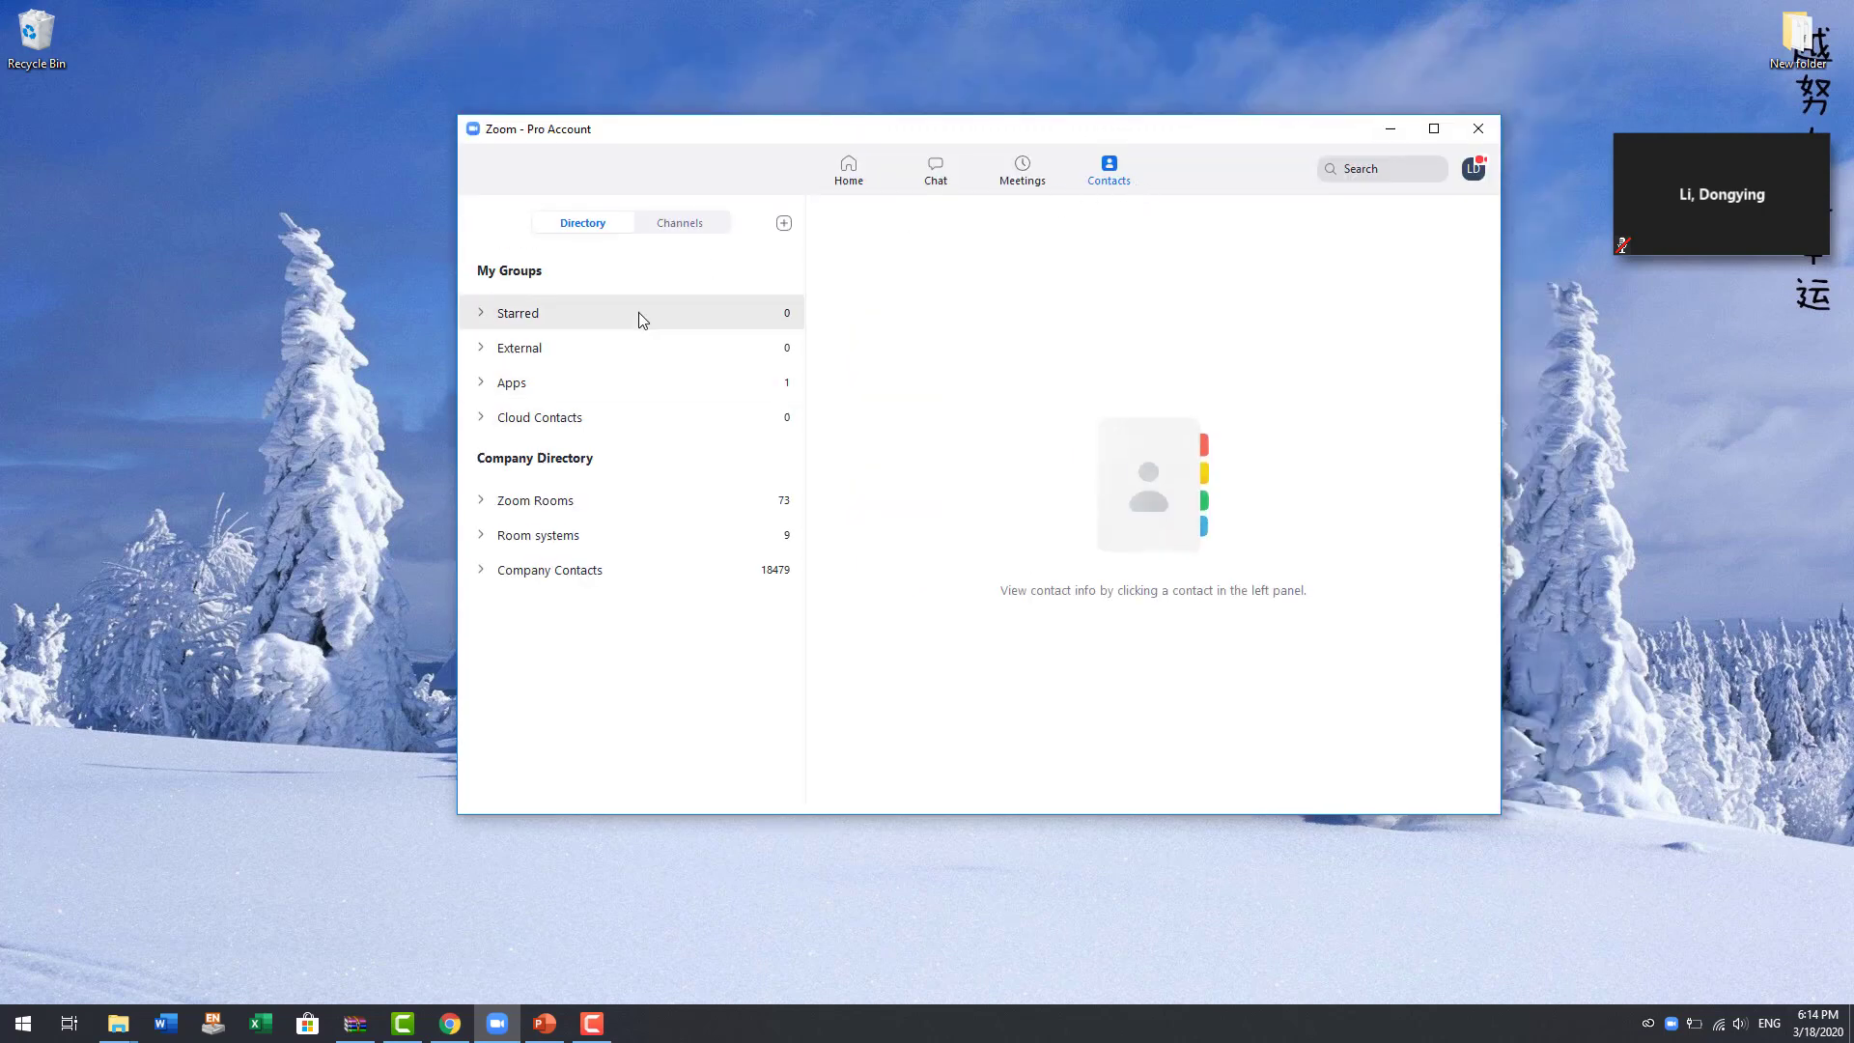
left_click(784, 224)
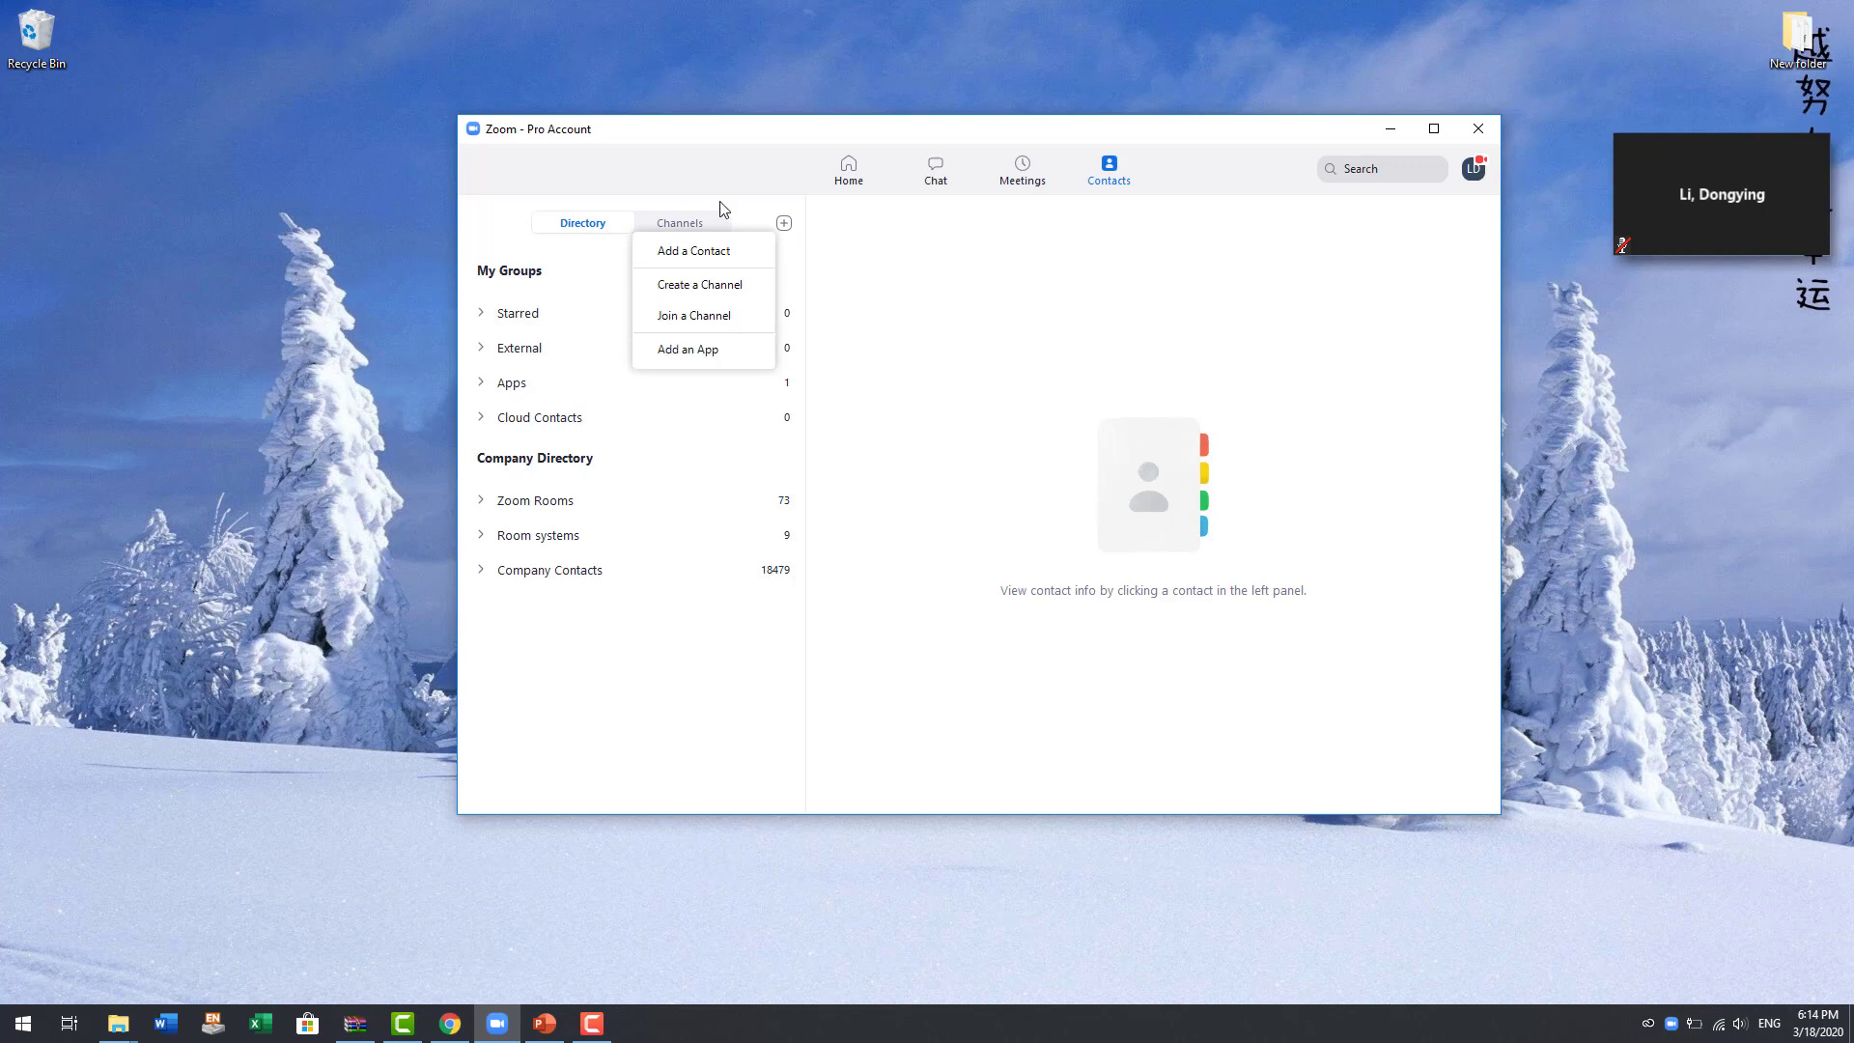
left_click_drag(720, 141, 772, 123)
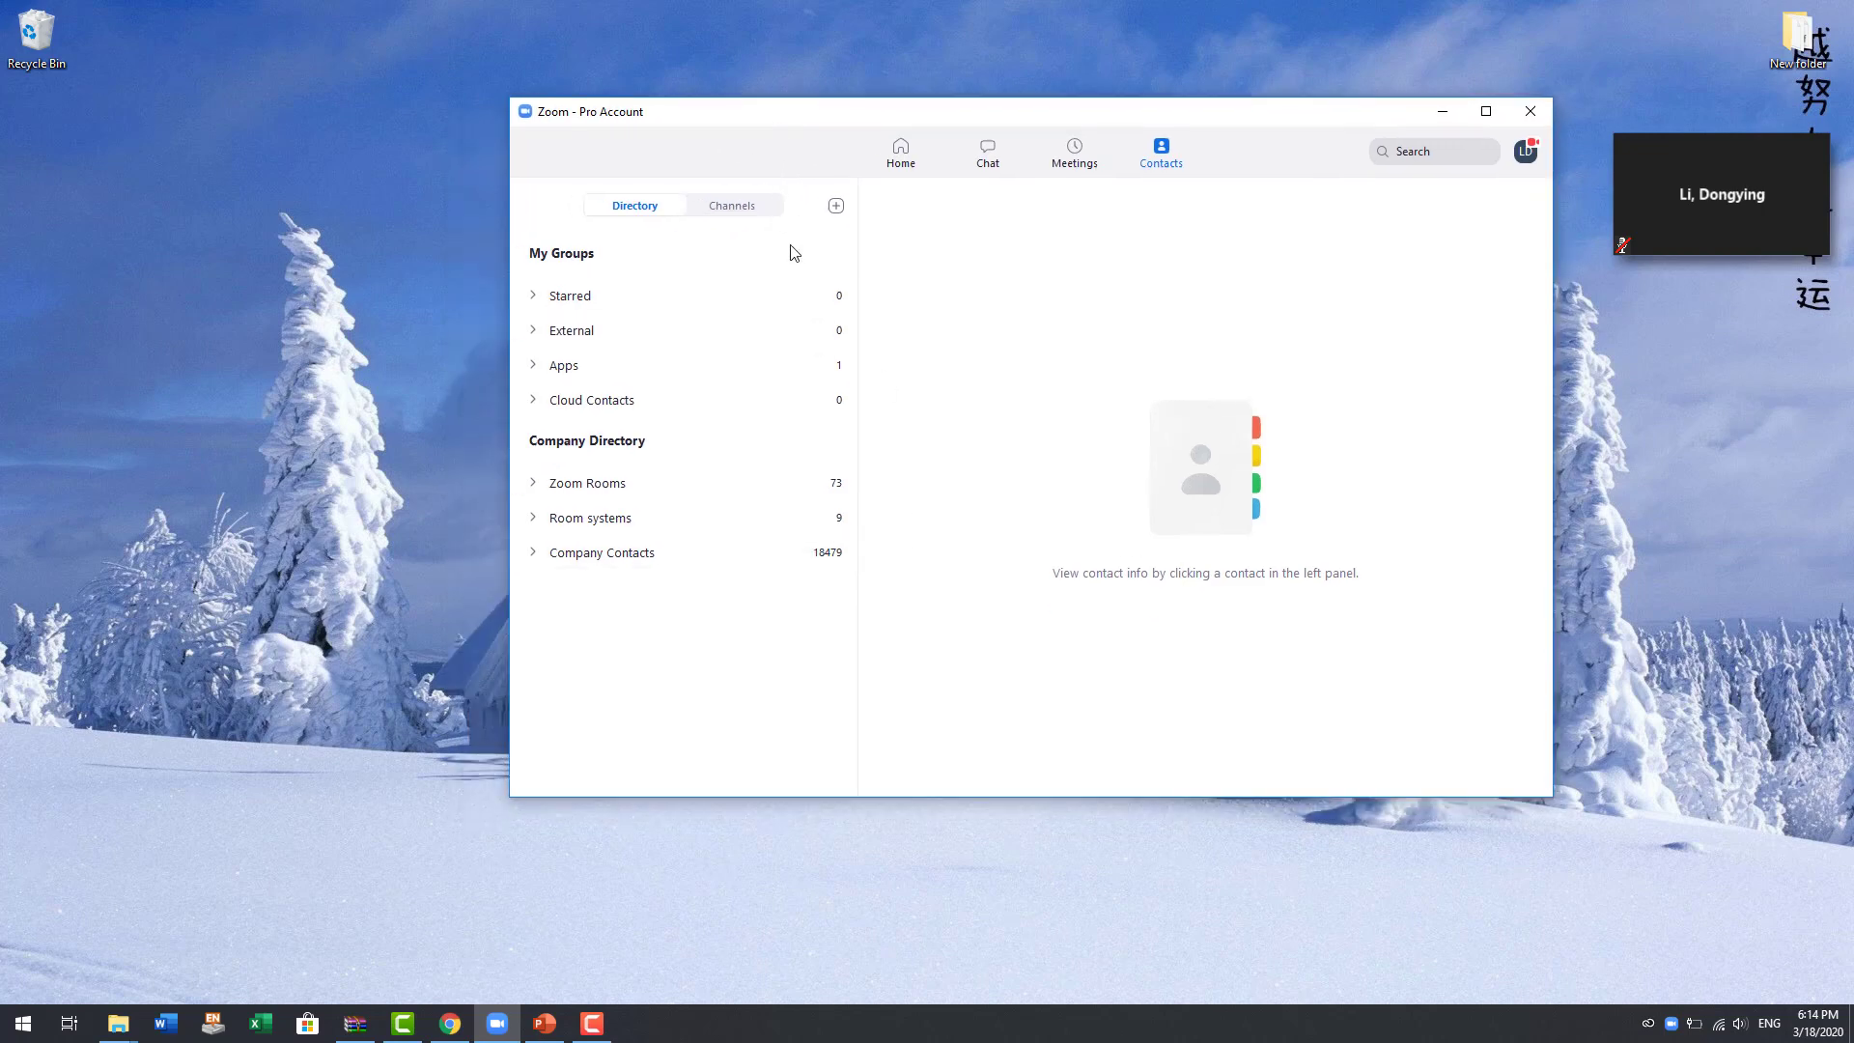